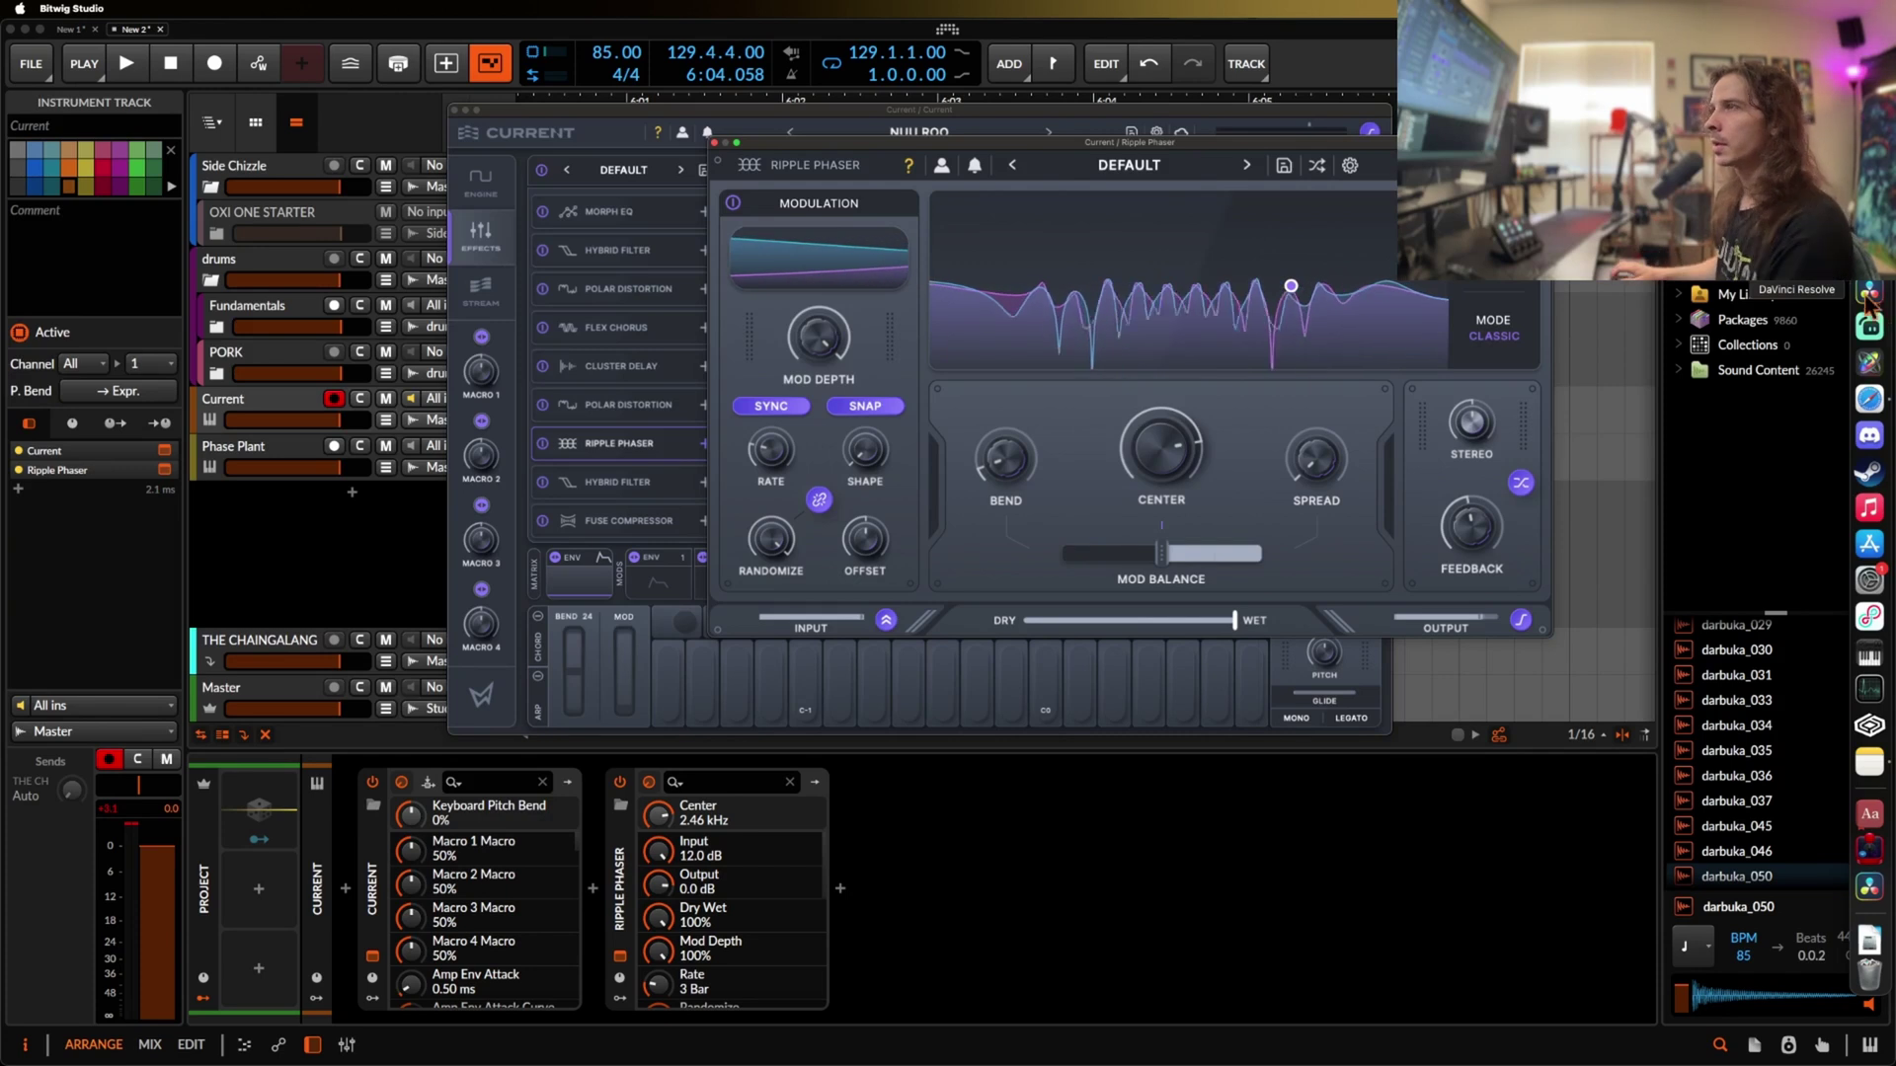
Close the Ripple Phaser window and bypass the effect to hear the Current synth without it
left_click(765, 128)
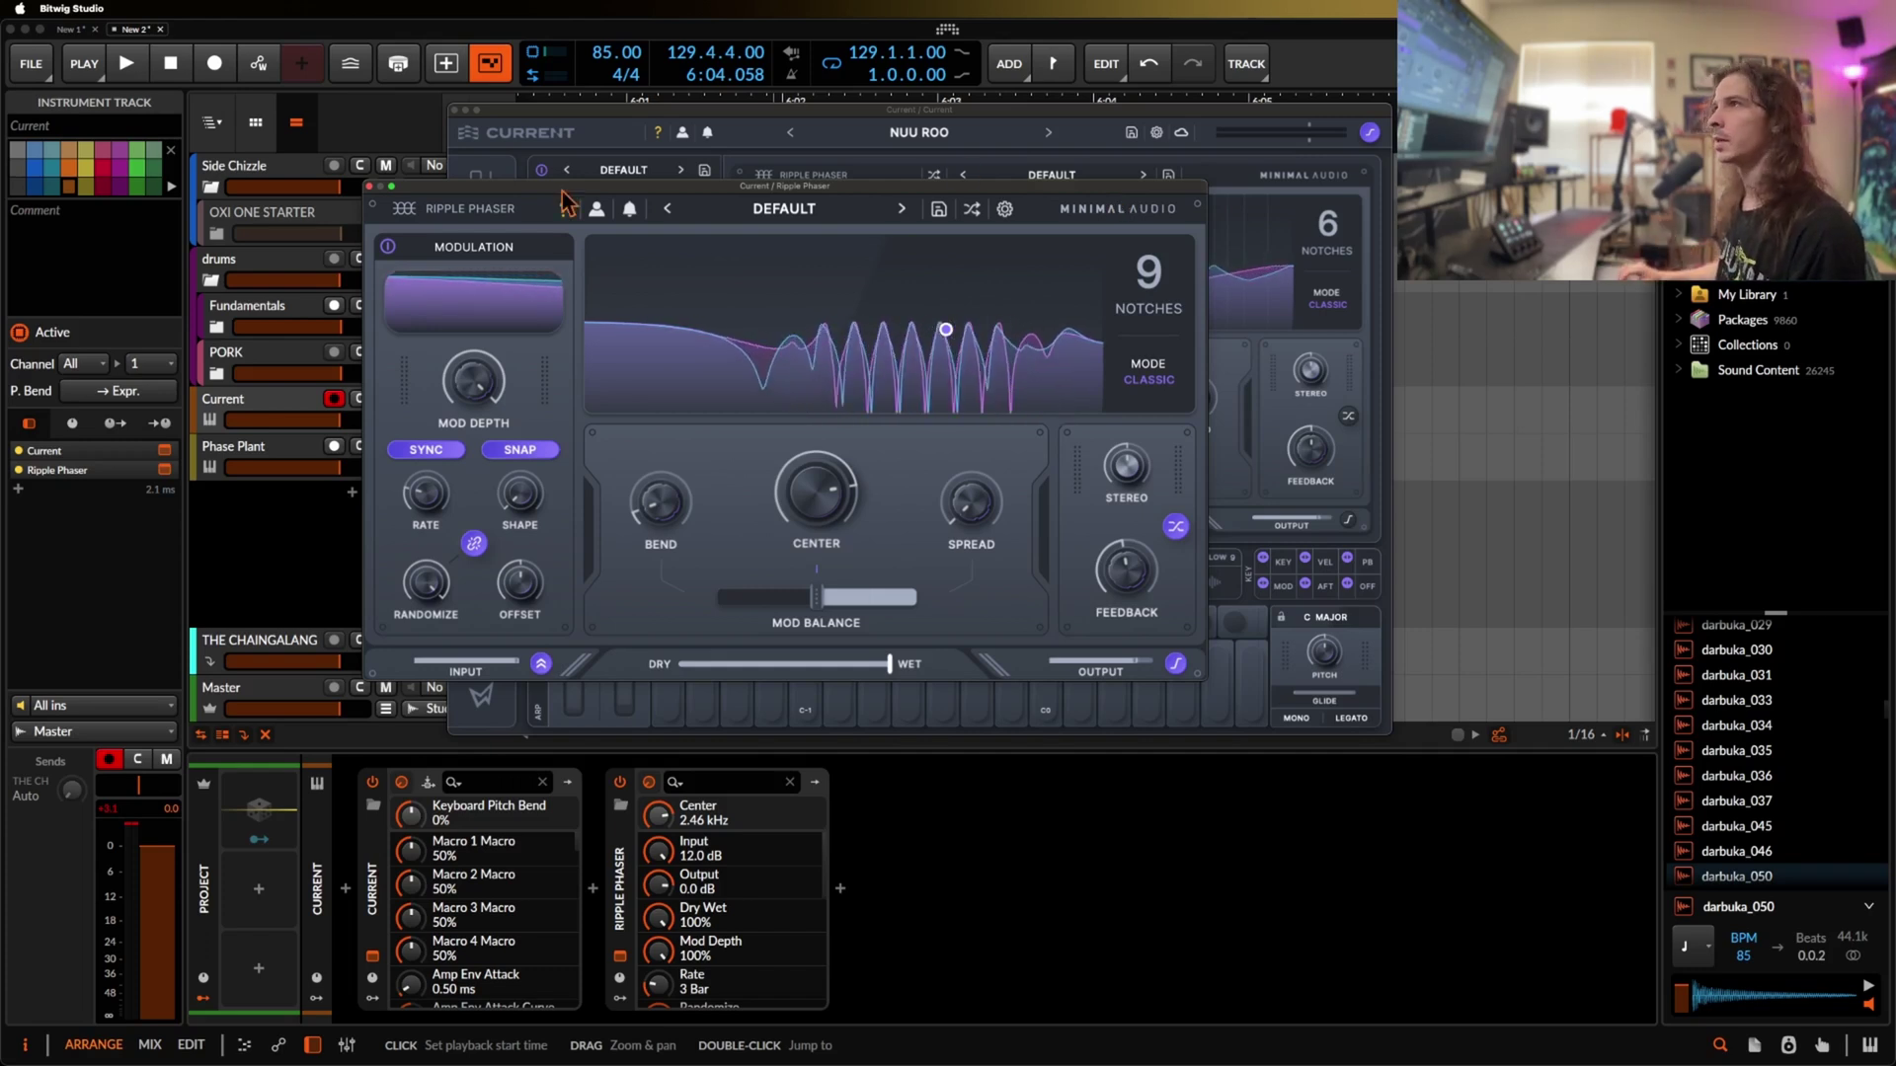
left_click(367, 186)
left_click(619, 783)
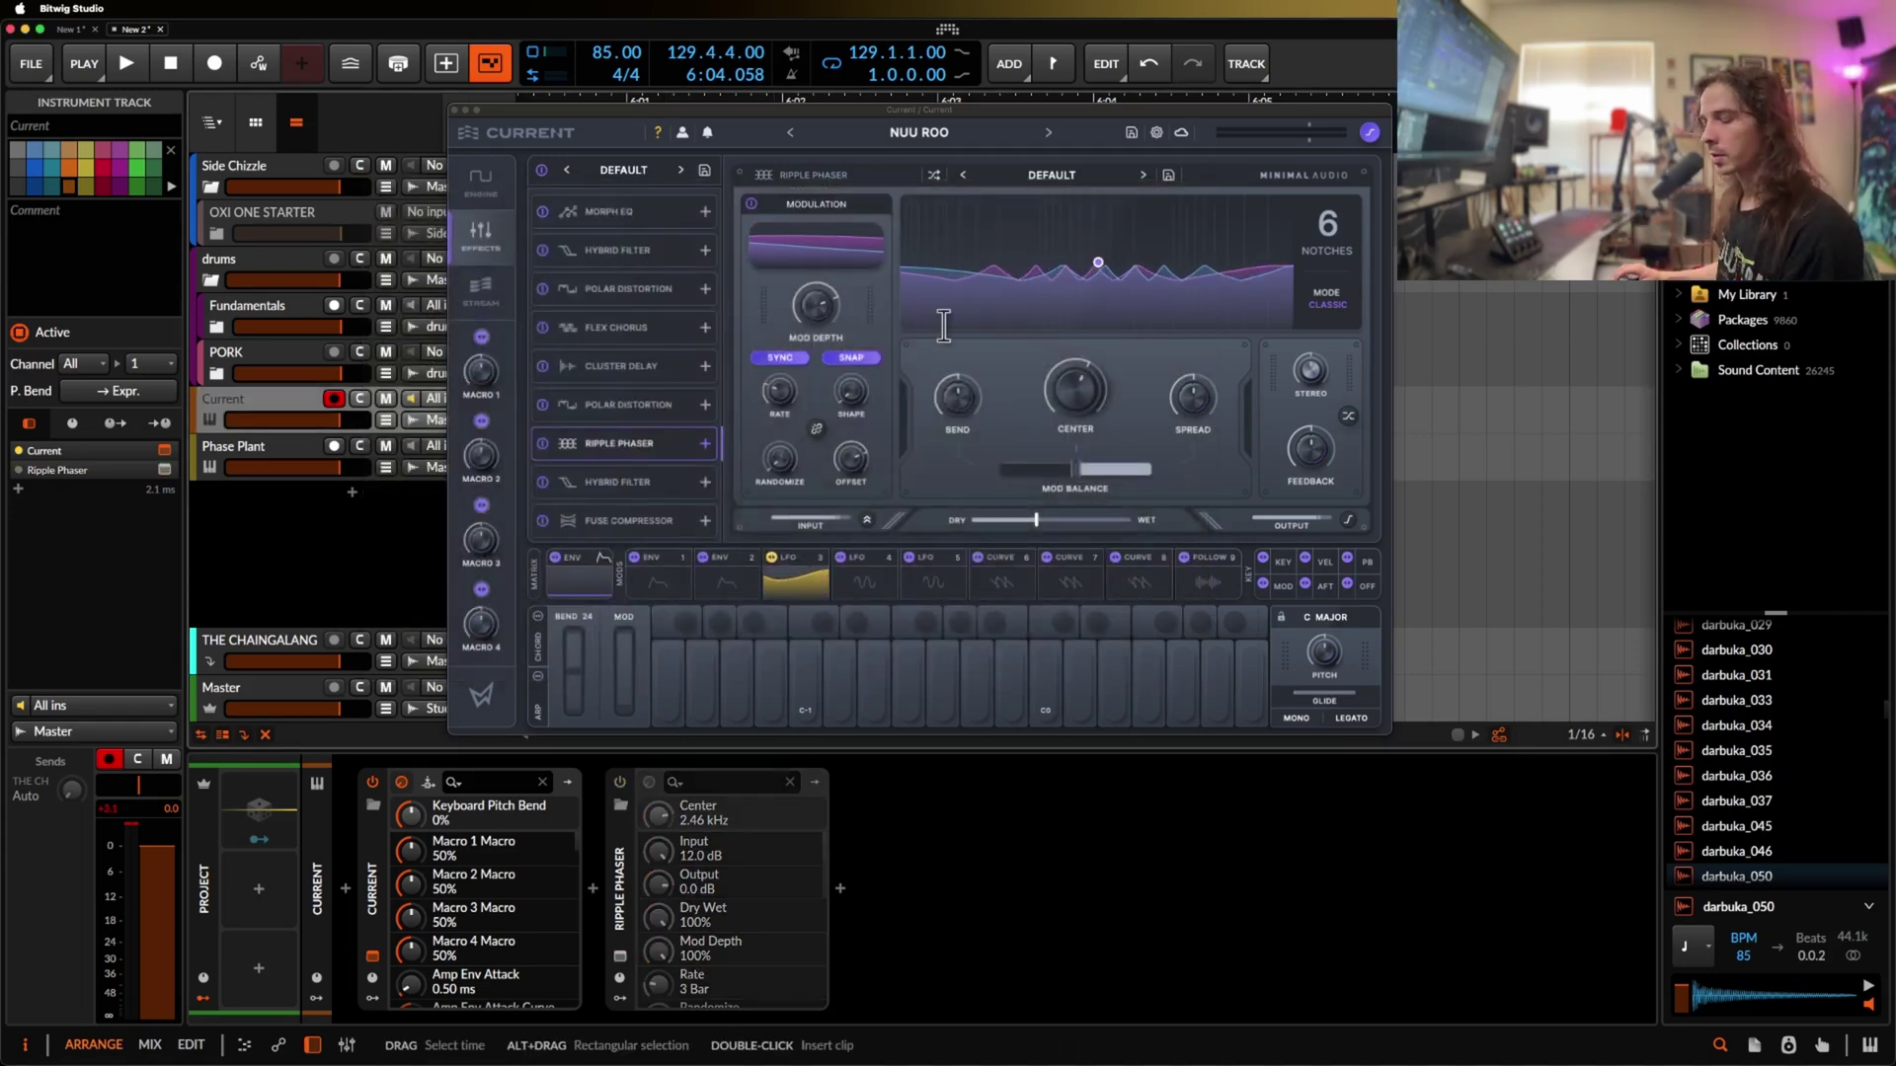
mouse_move(570, 674)
left_mouse_down()
mouse_move(564, 699)
mouse_move(555, 634)
mouse_move(563, 676)
mouse_move(546, 660)
left_mouse_up()
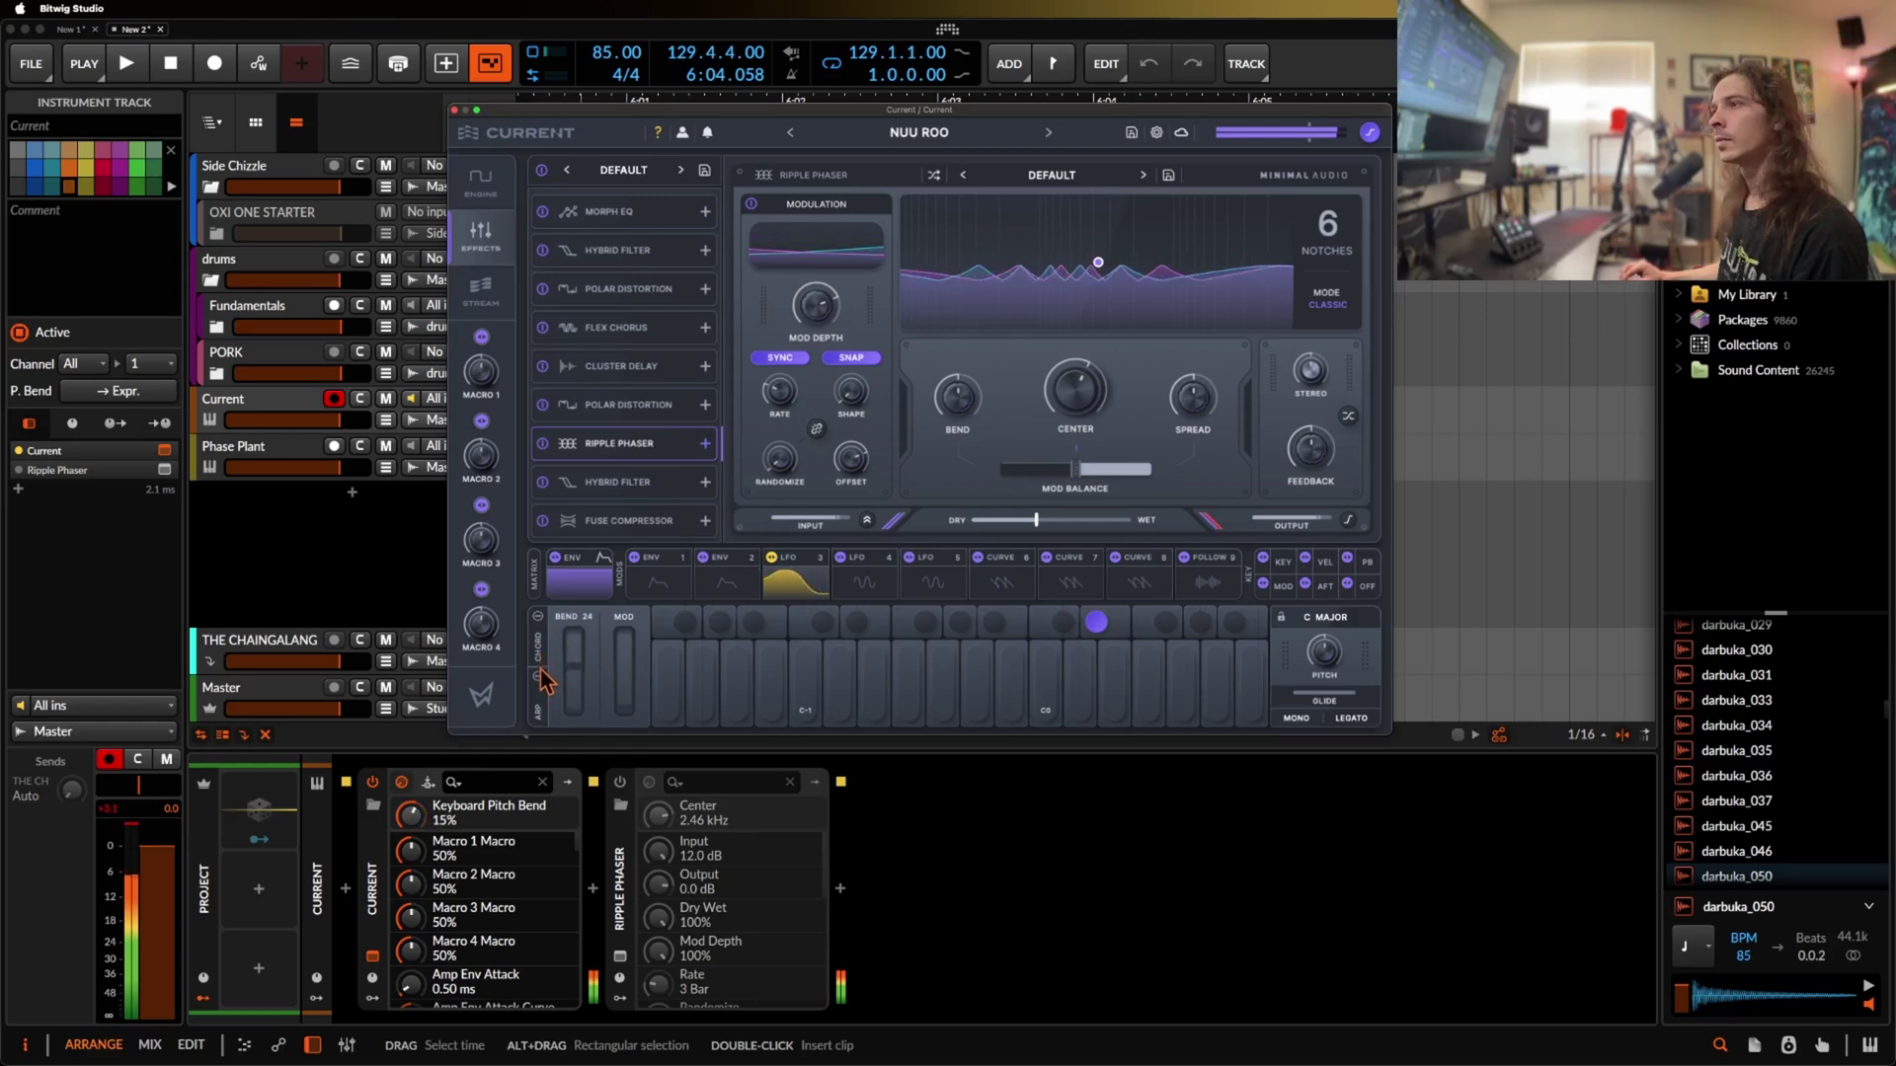
Turn the Ripple Phaser device back on, reopen its window and place it over the Current synth window
left_click(620, 783)
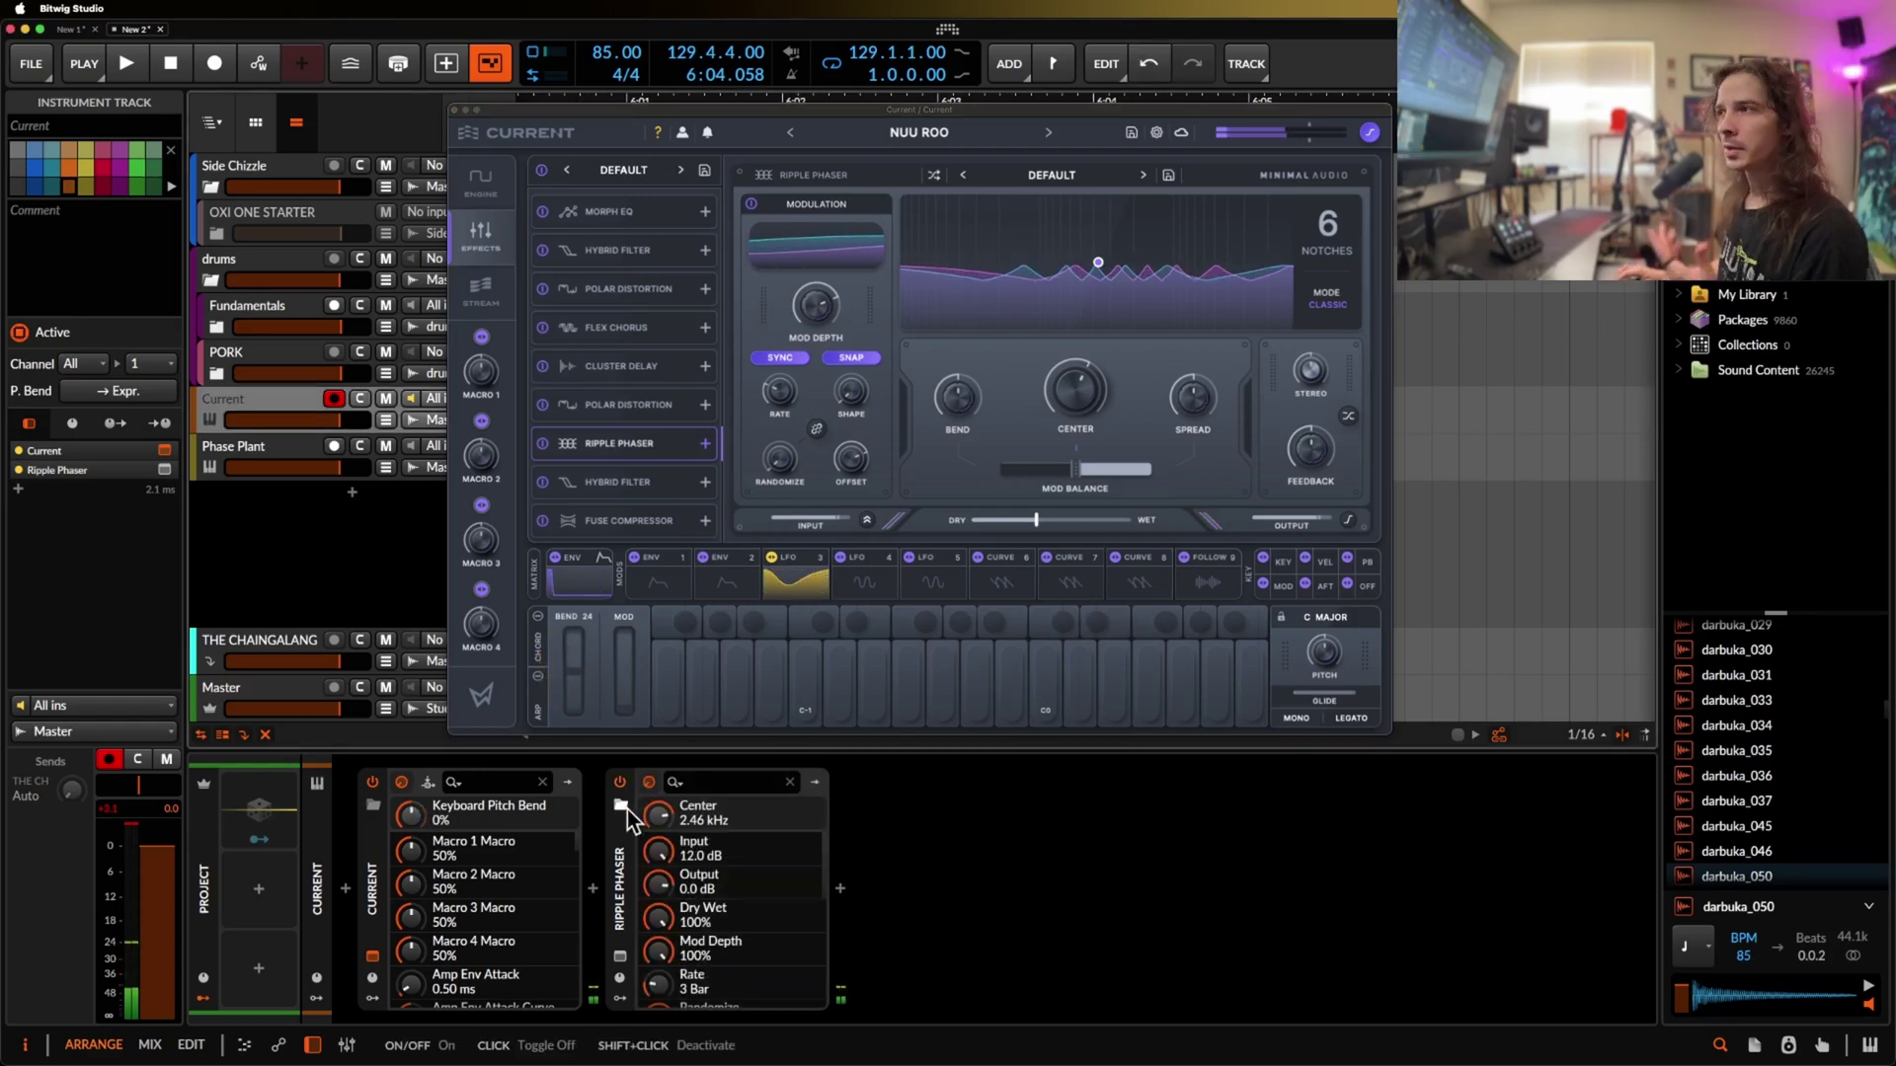
left_click(620, 956)
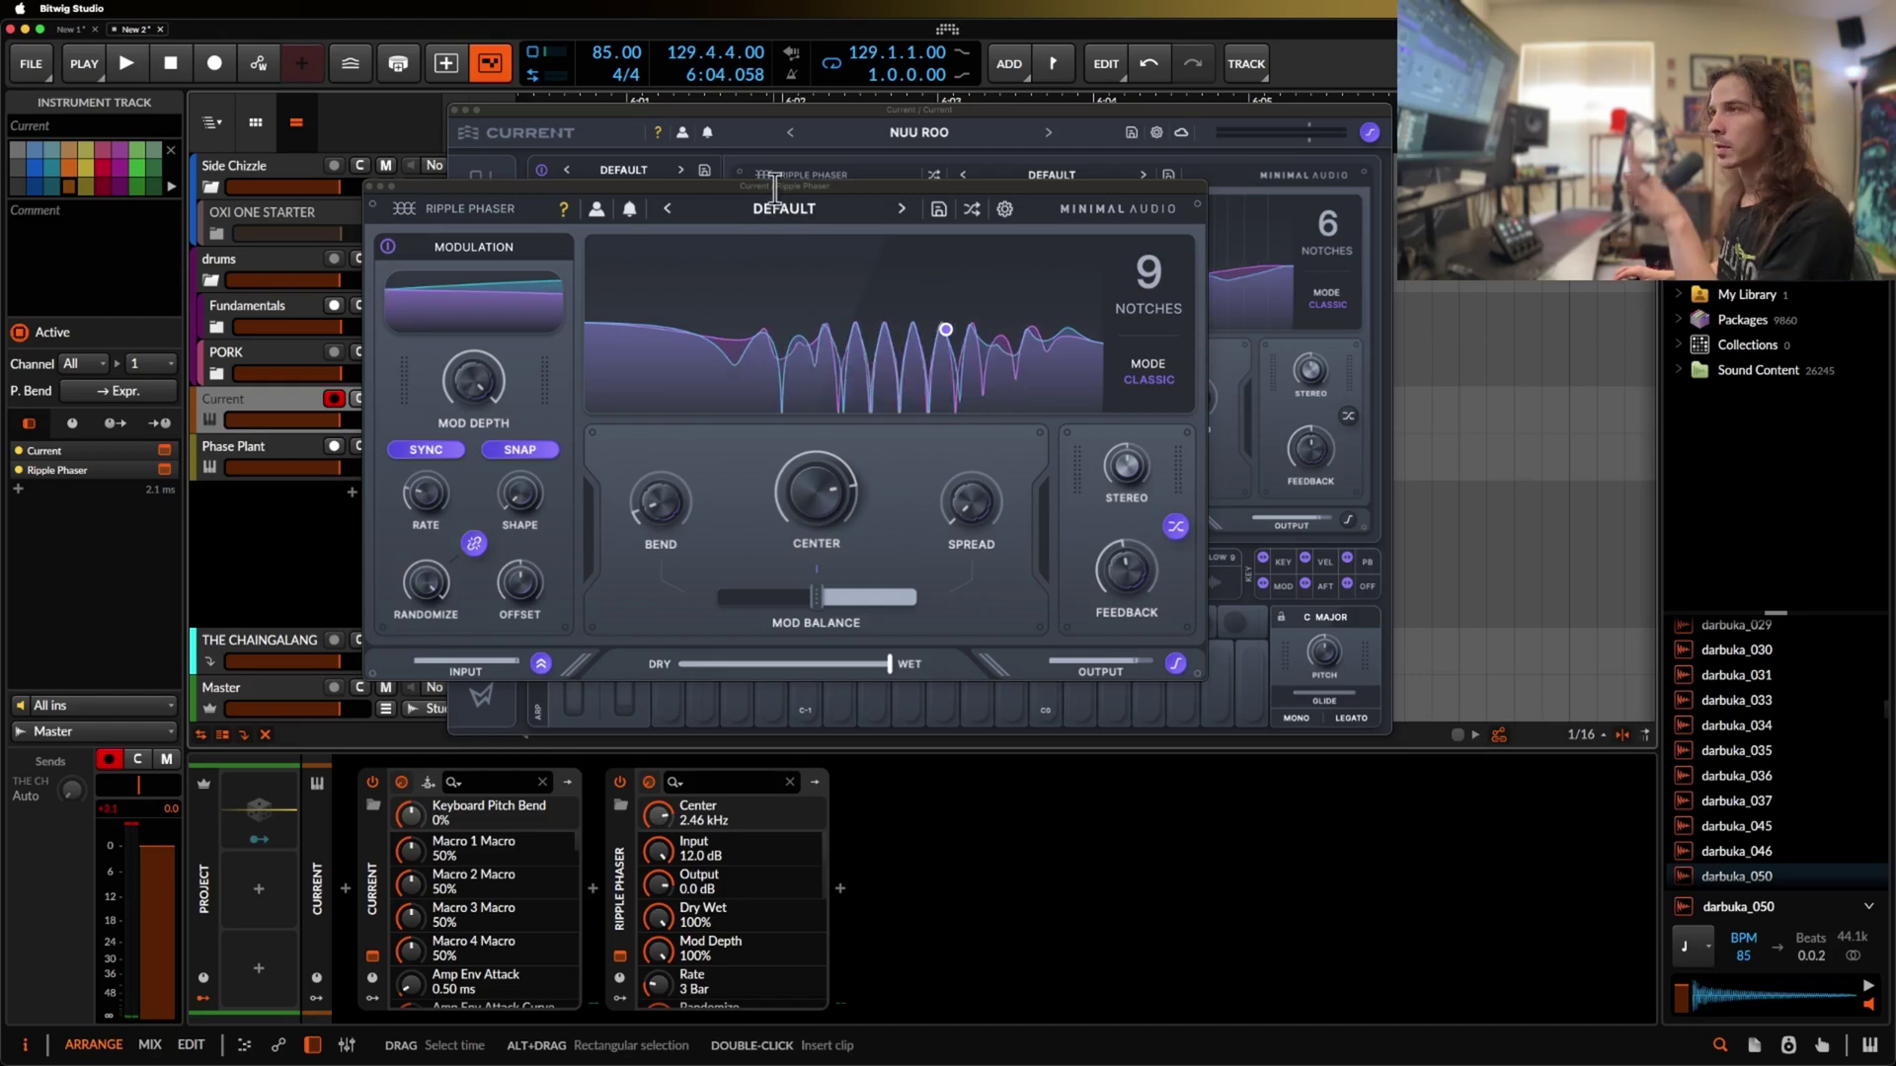
left_click_drag(777, 188, 847, 185)
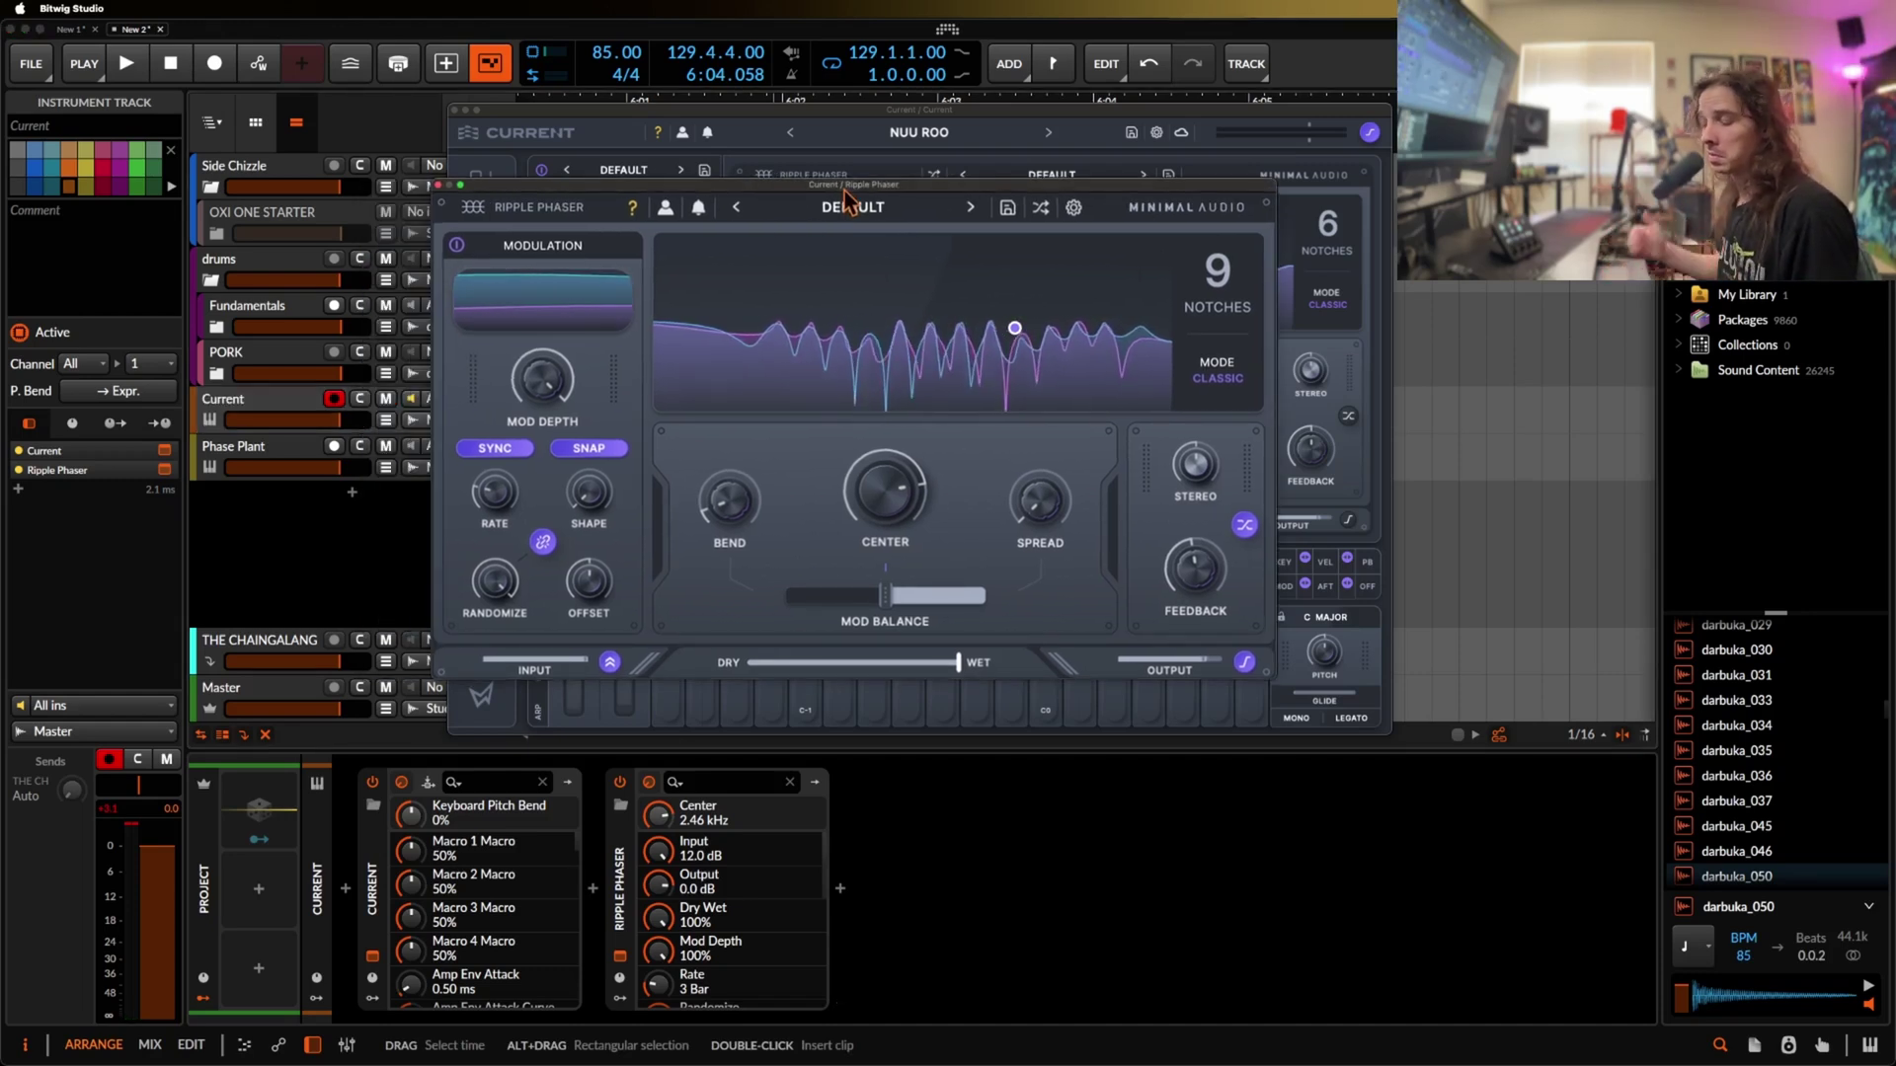
mouse_move(610, 609)
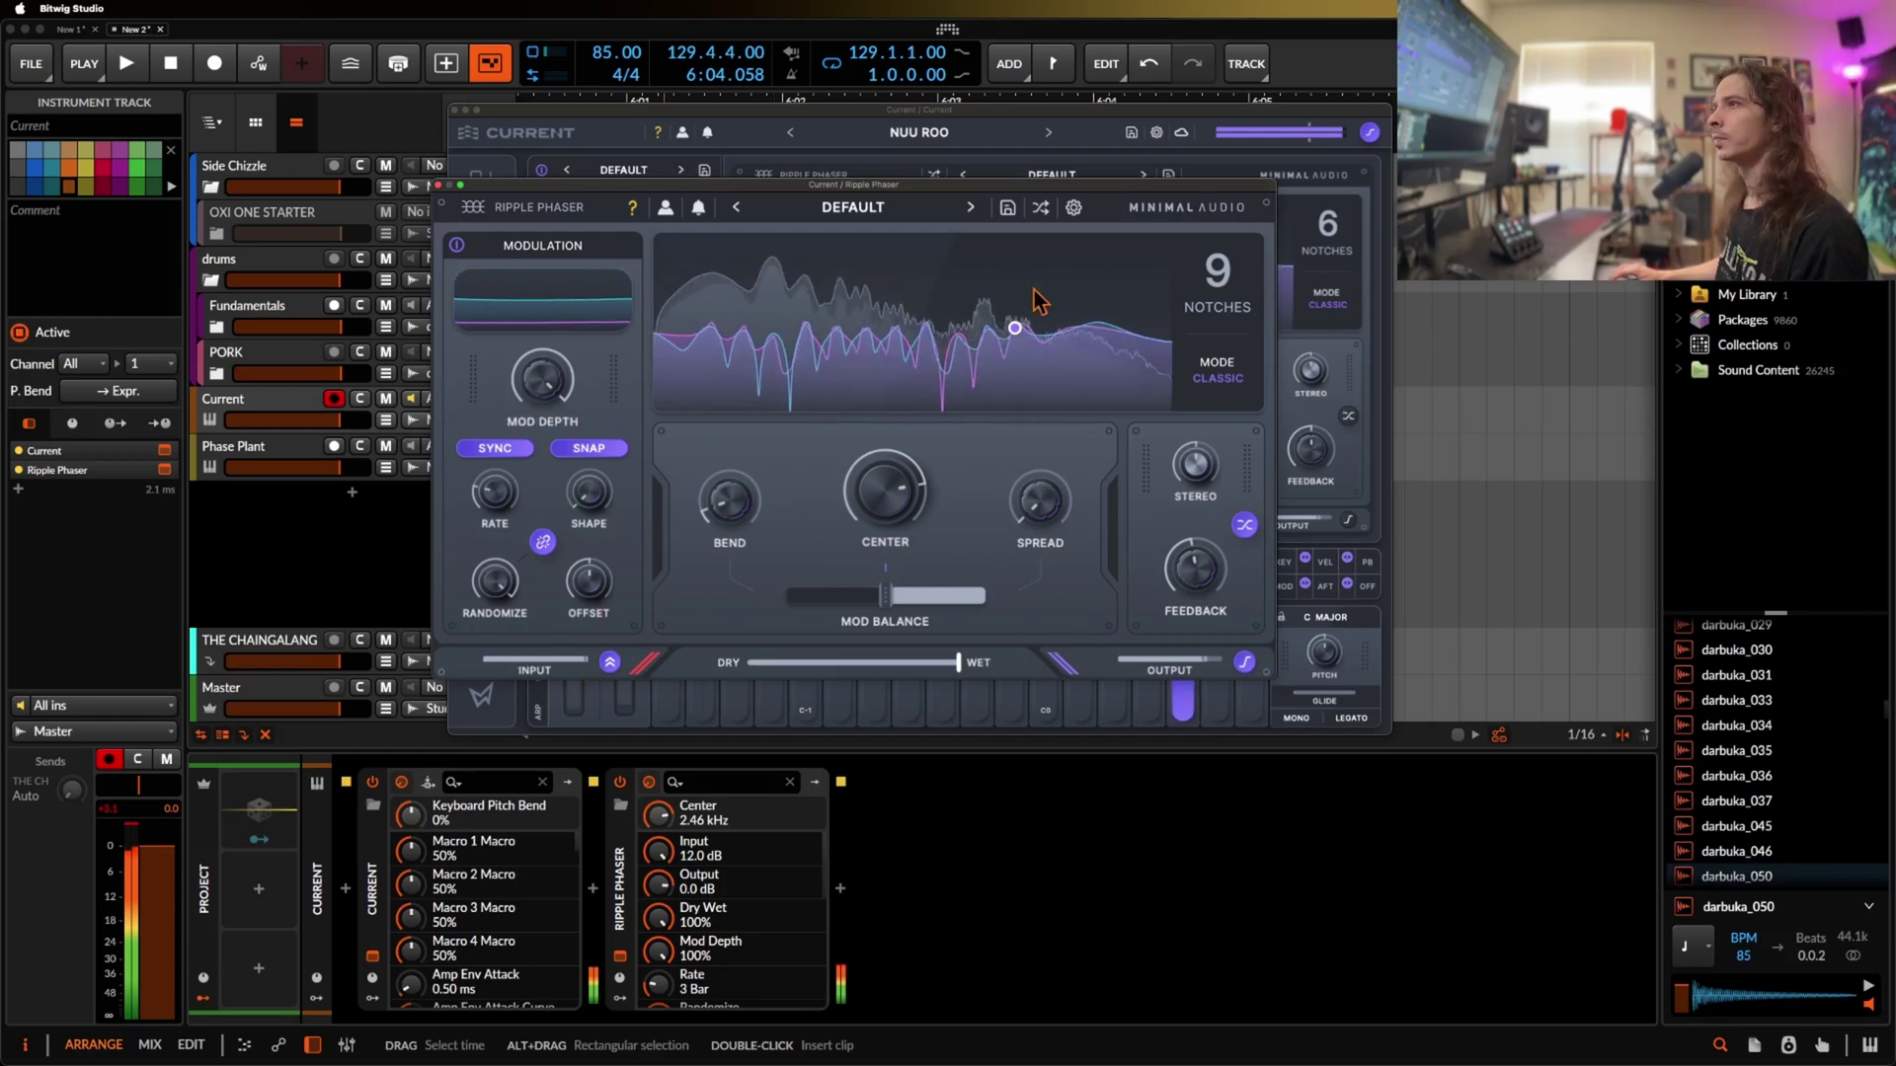
left_click_drag(694, 203, 766, 158)
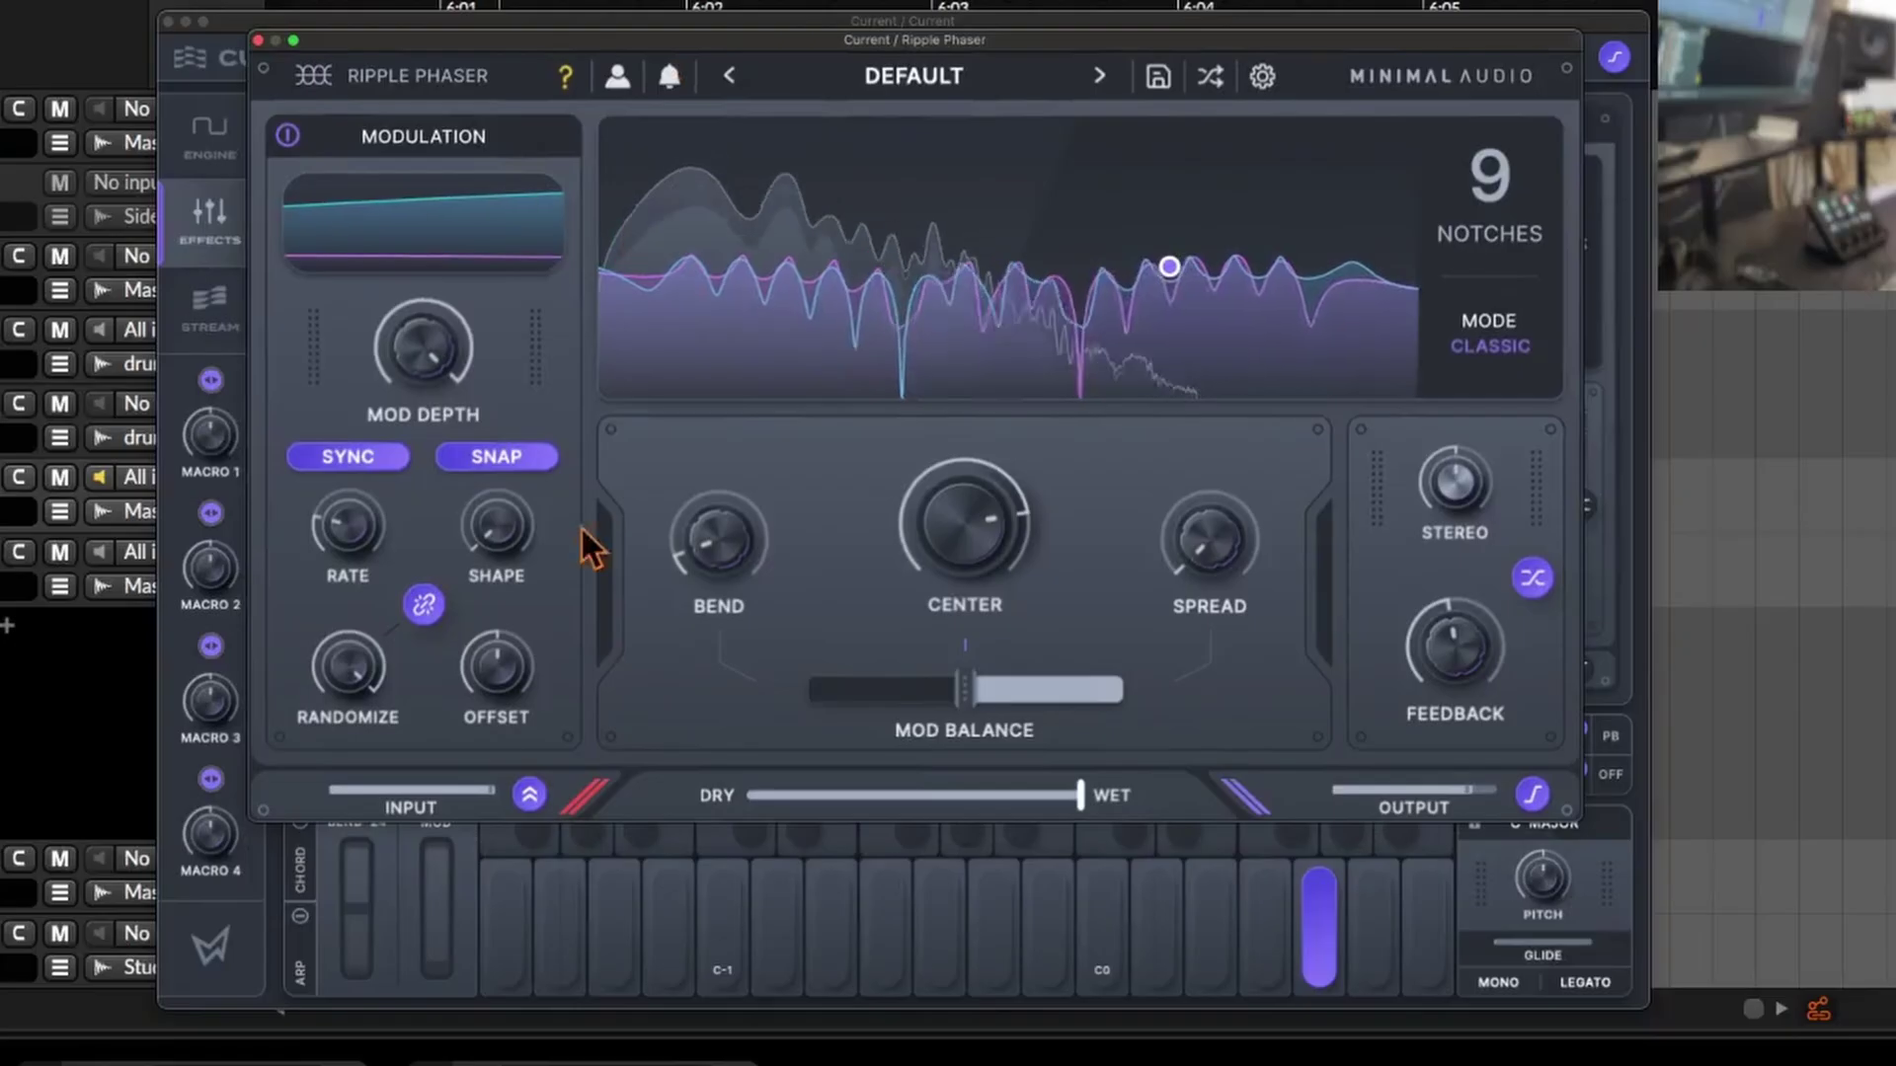
Bring the Current synth window forward and close it so only the Ripple Phaser window remains
left_click(580, 654)
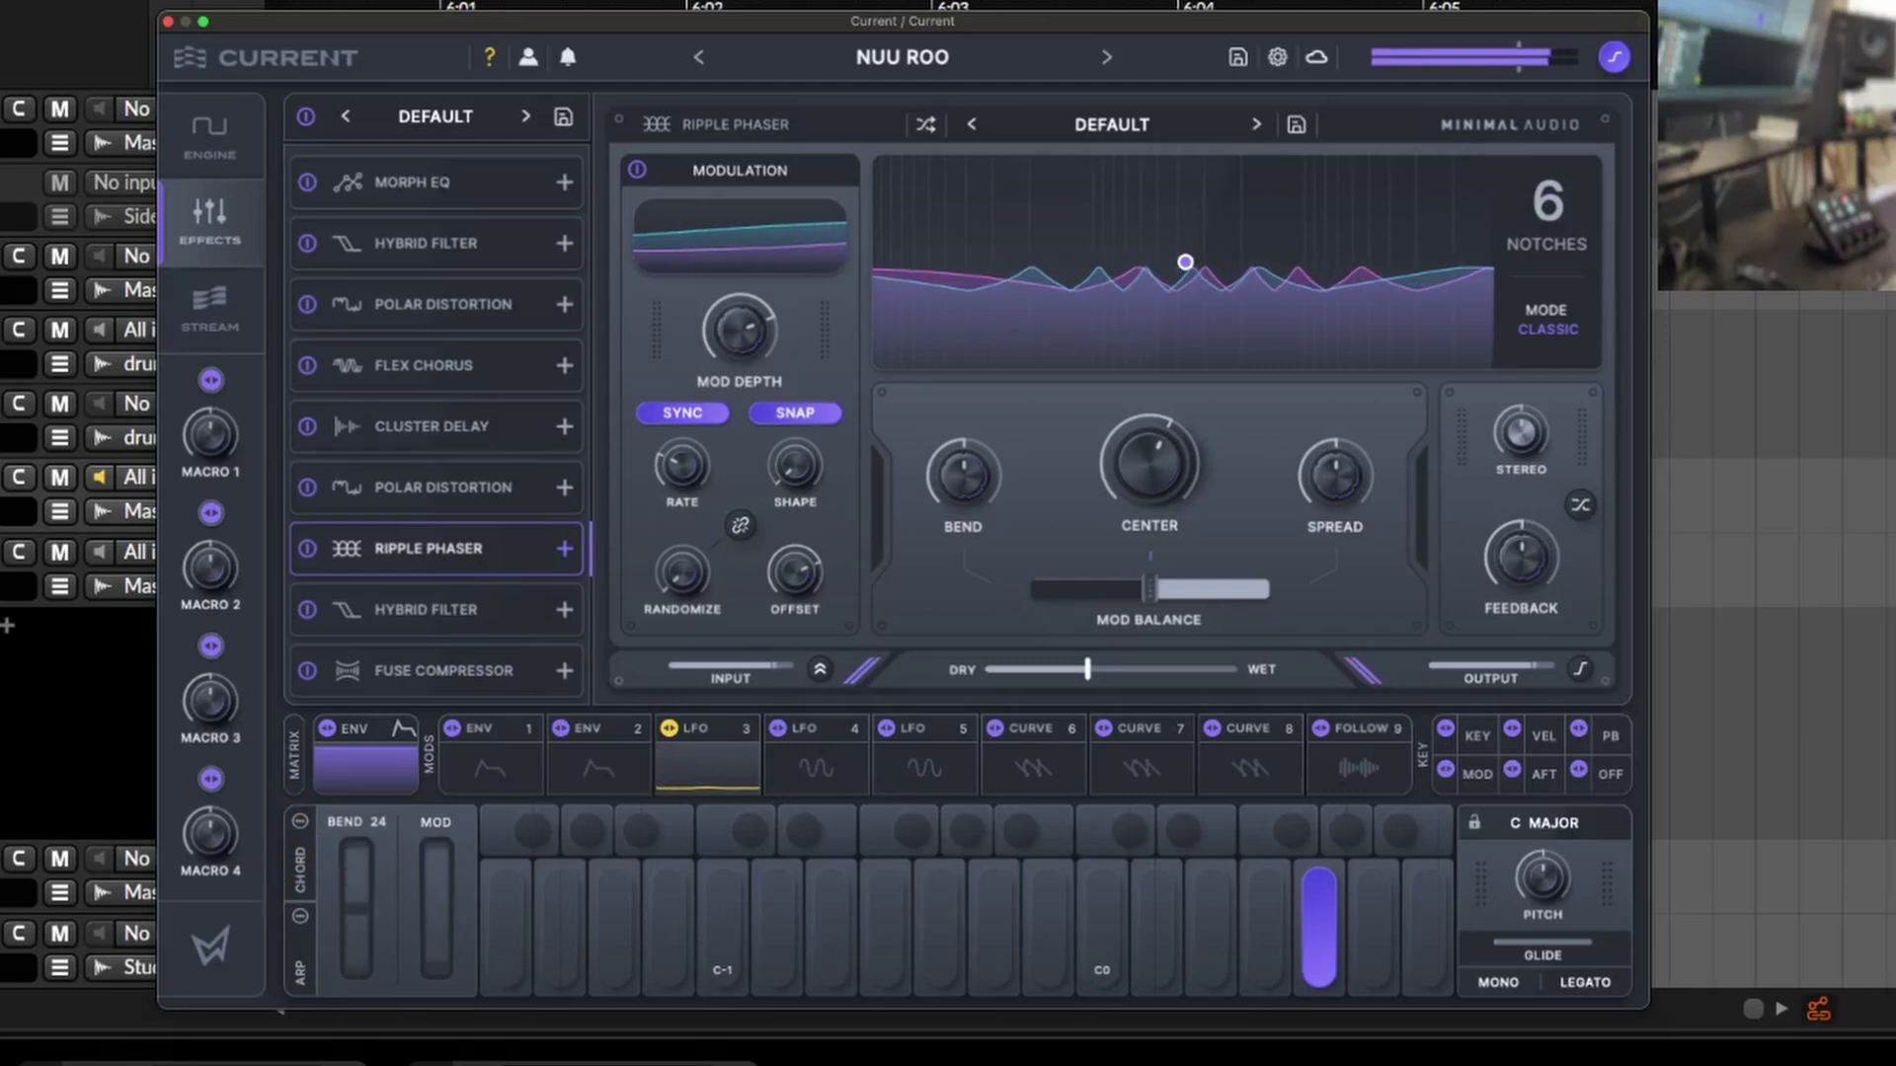
mouse_move(780, 680)
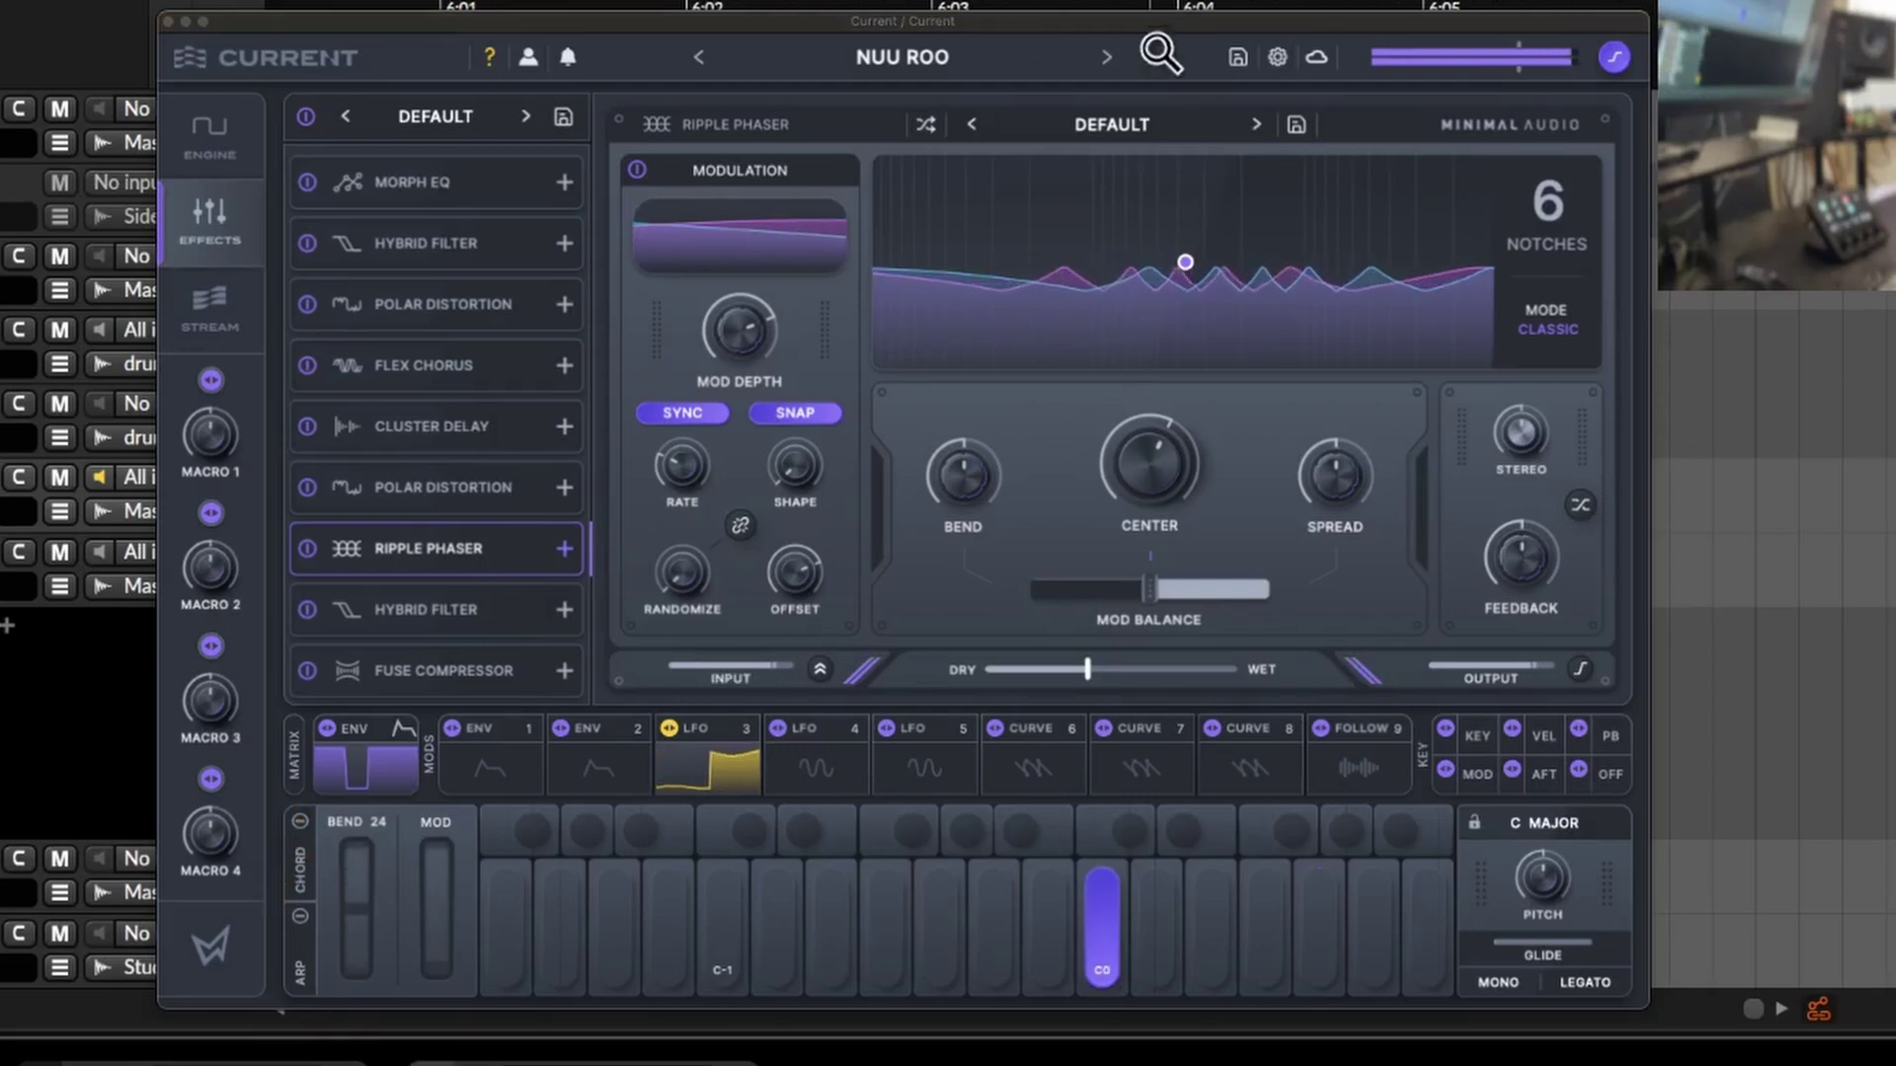
left_click(172, 24)
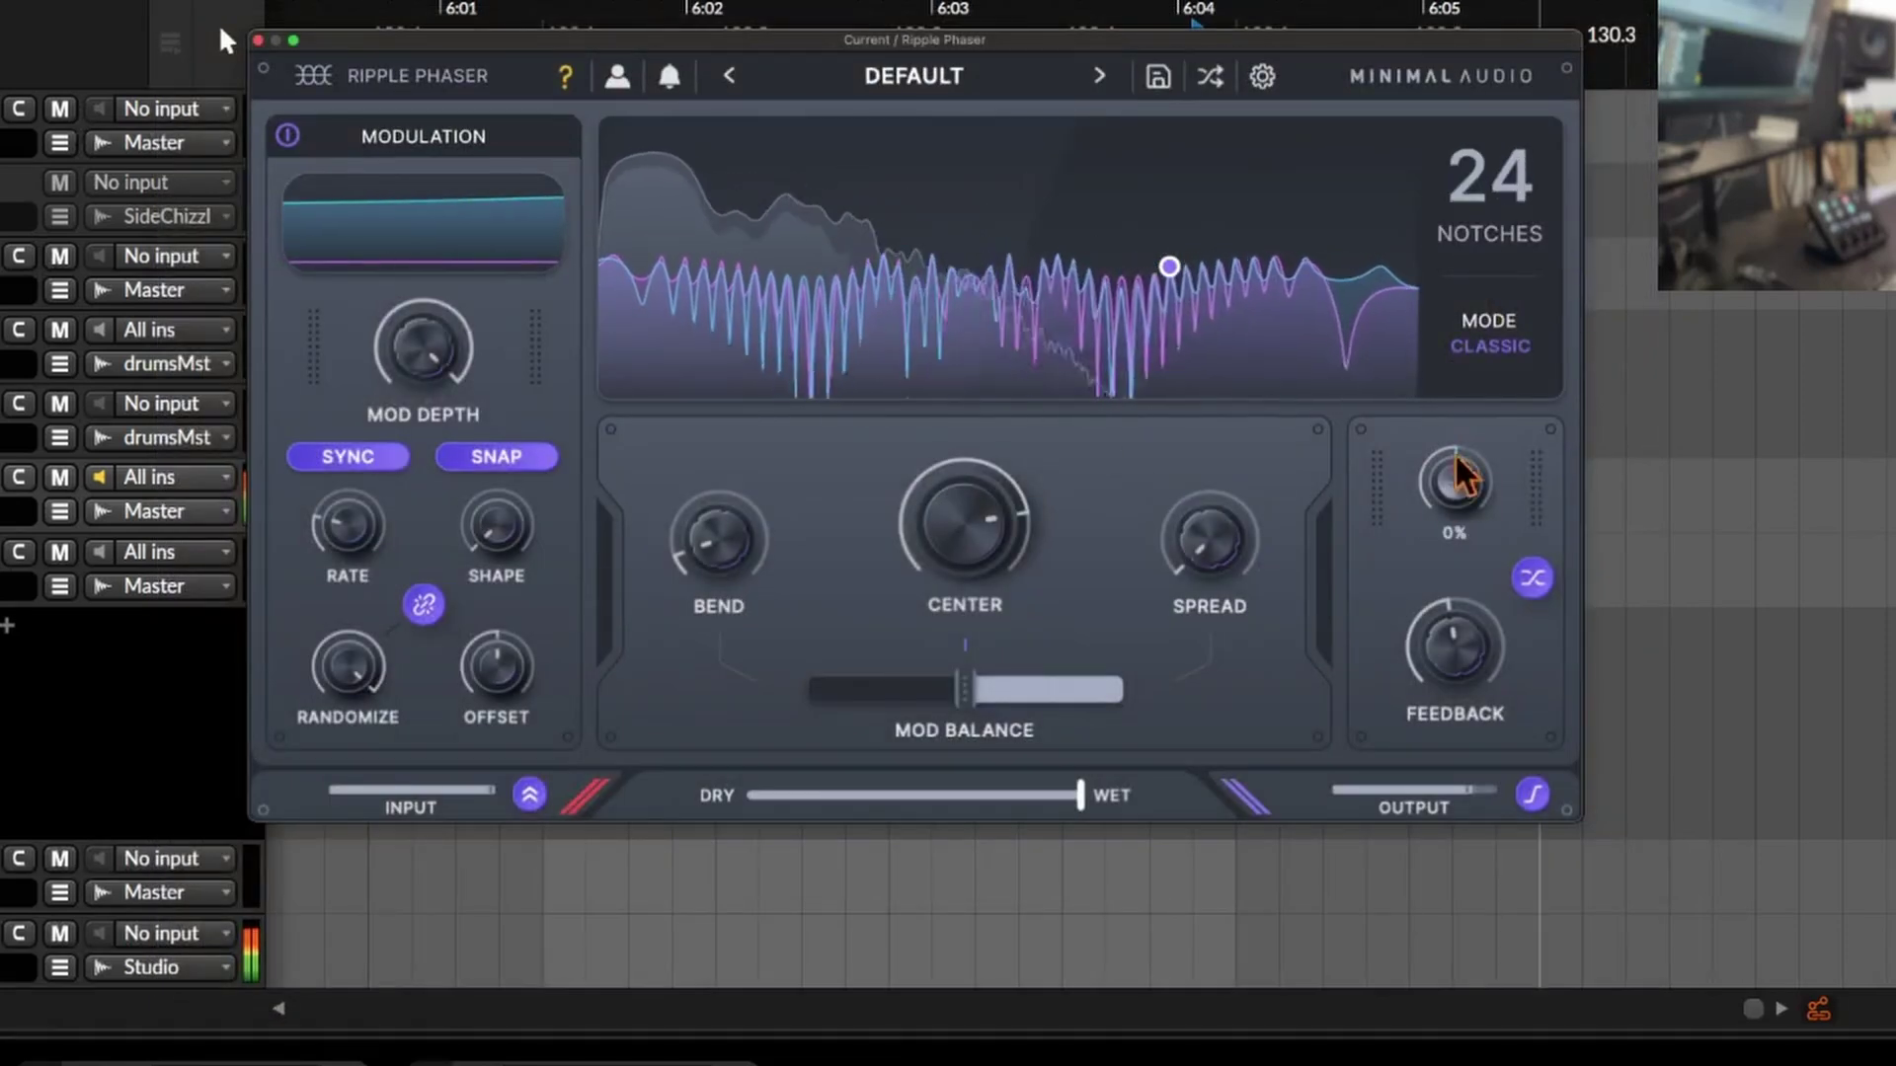
Reshape the phaser's notches by adjusting its spread, center and bend, and set the feedback to 78%
left_click_drag(1252, 545, 1202, 326)
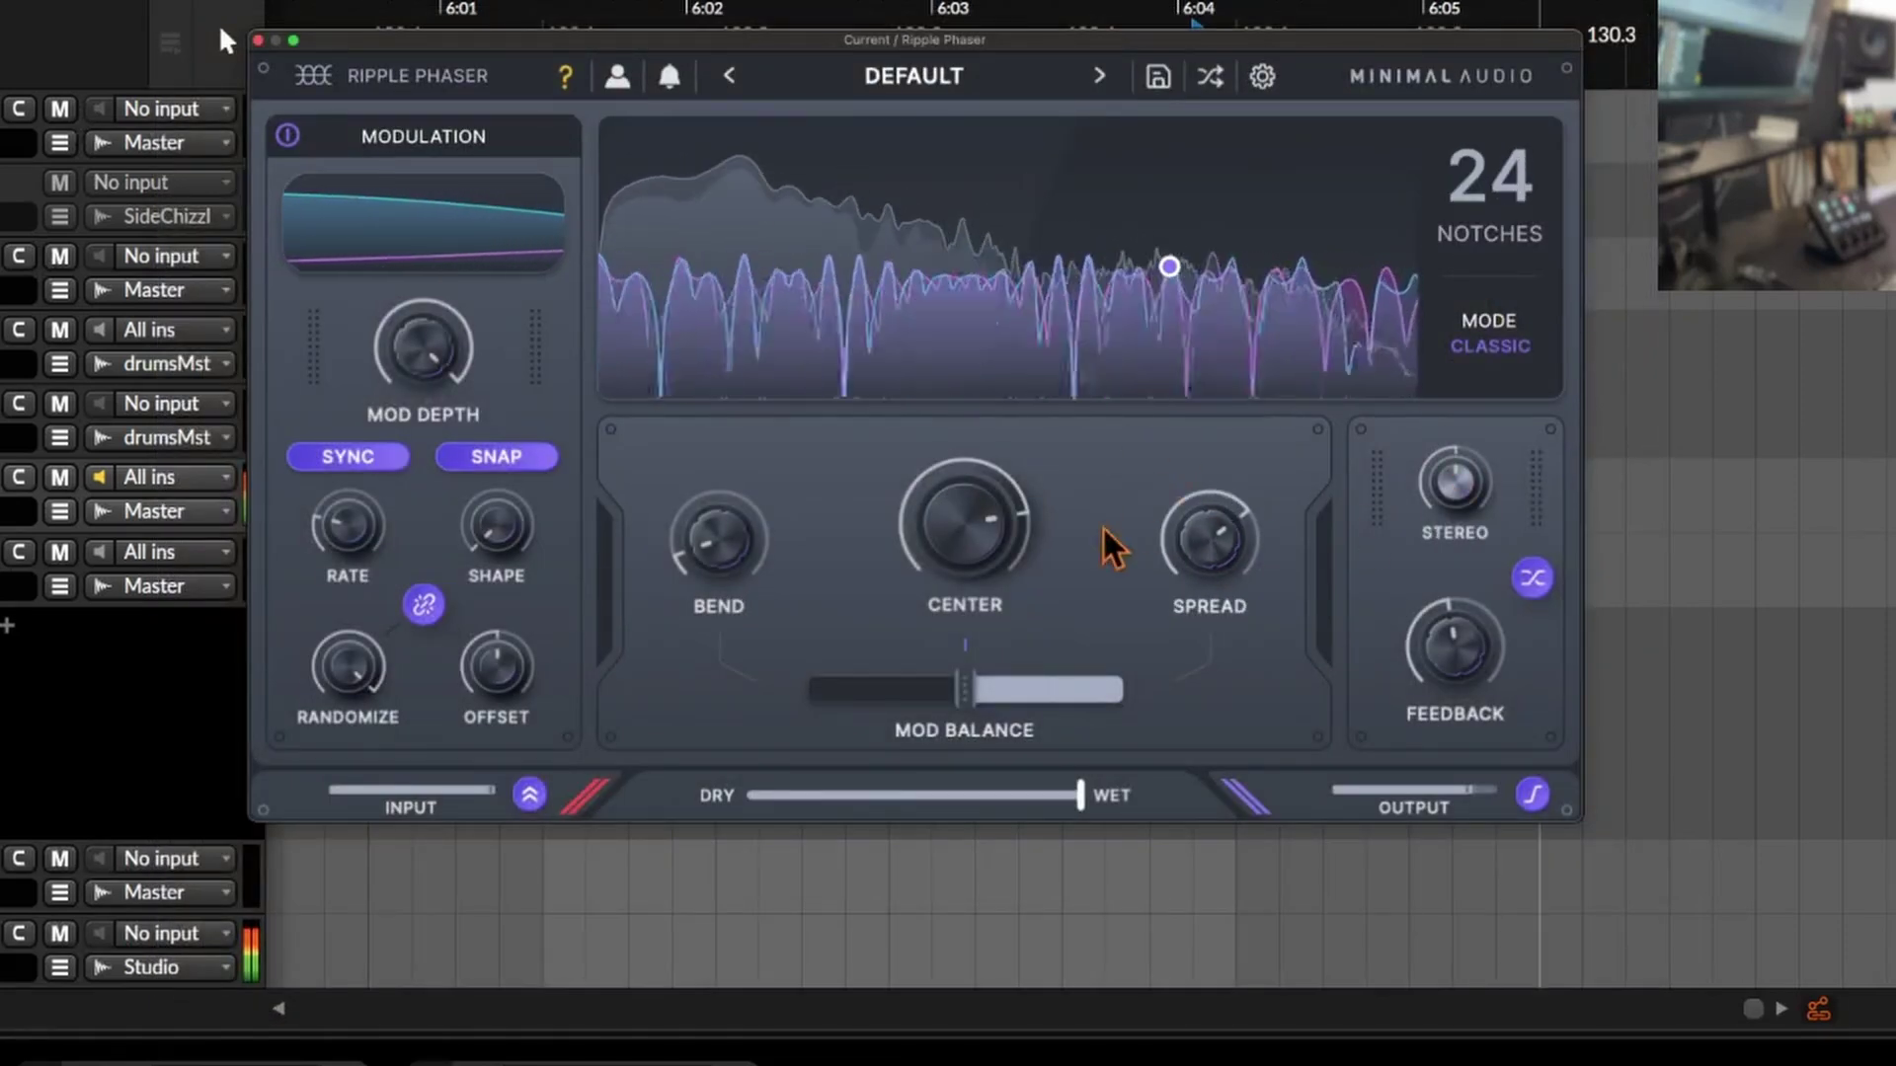
left_click_drag(939, 525, 879, 626)
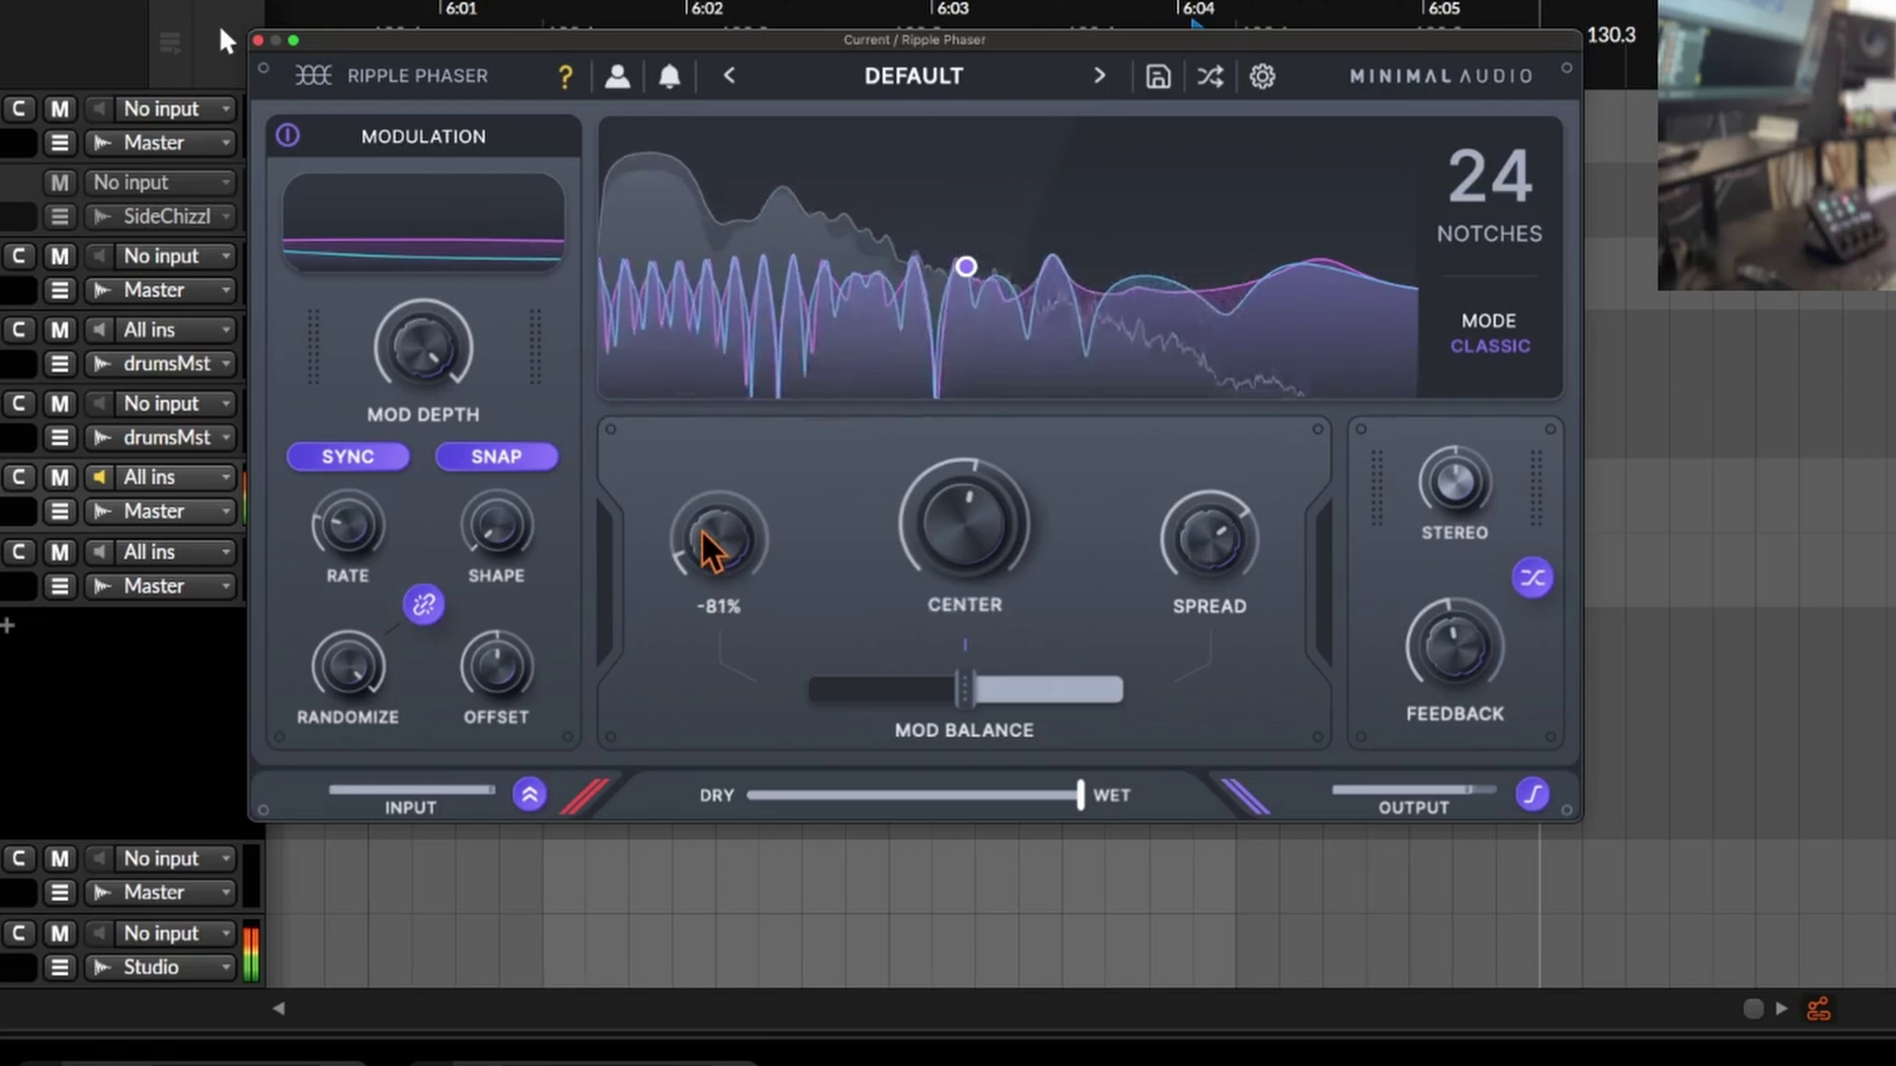
left_click_drag(711, 542, 702, 369)
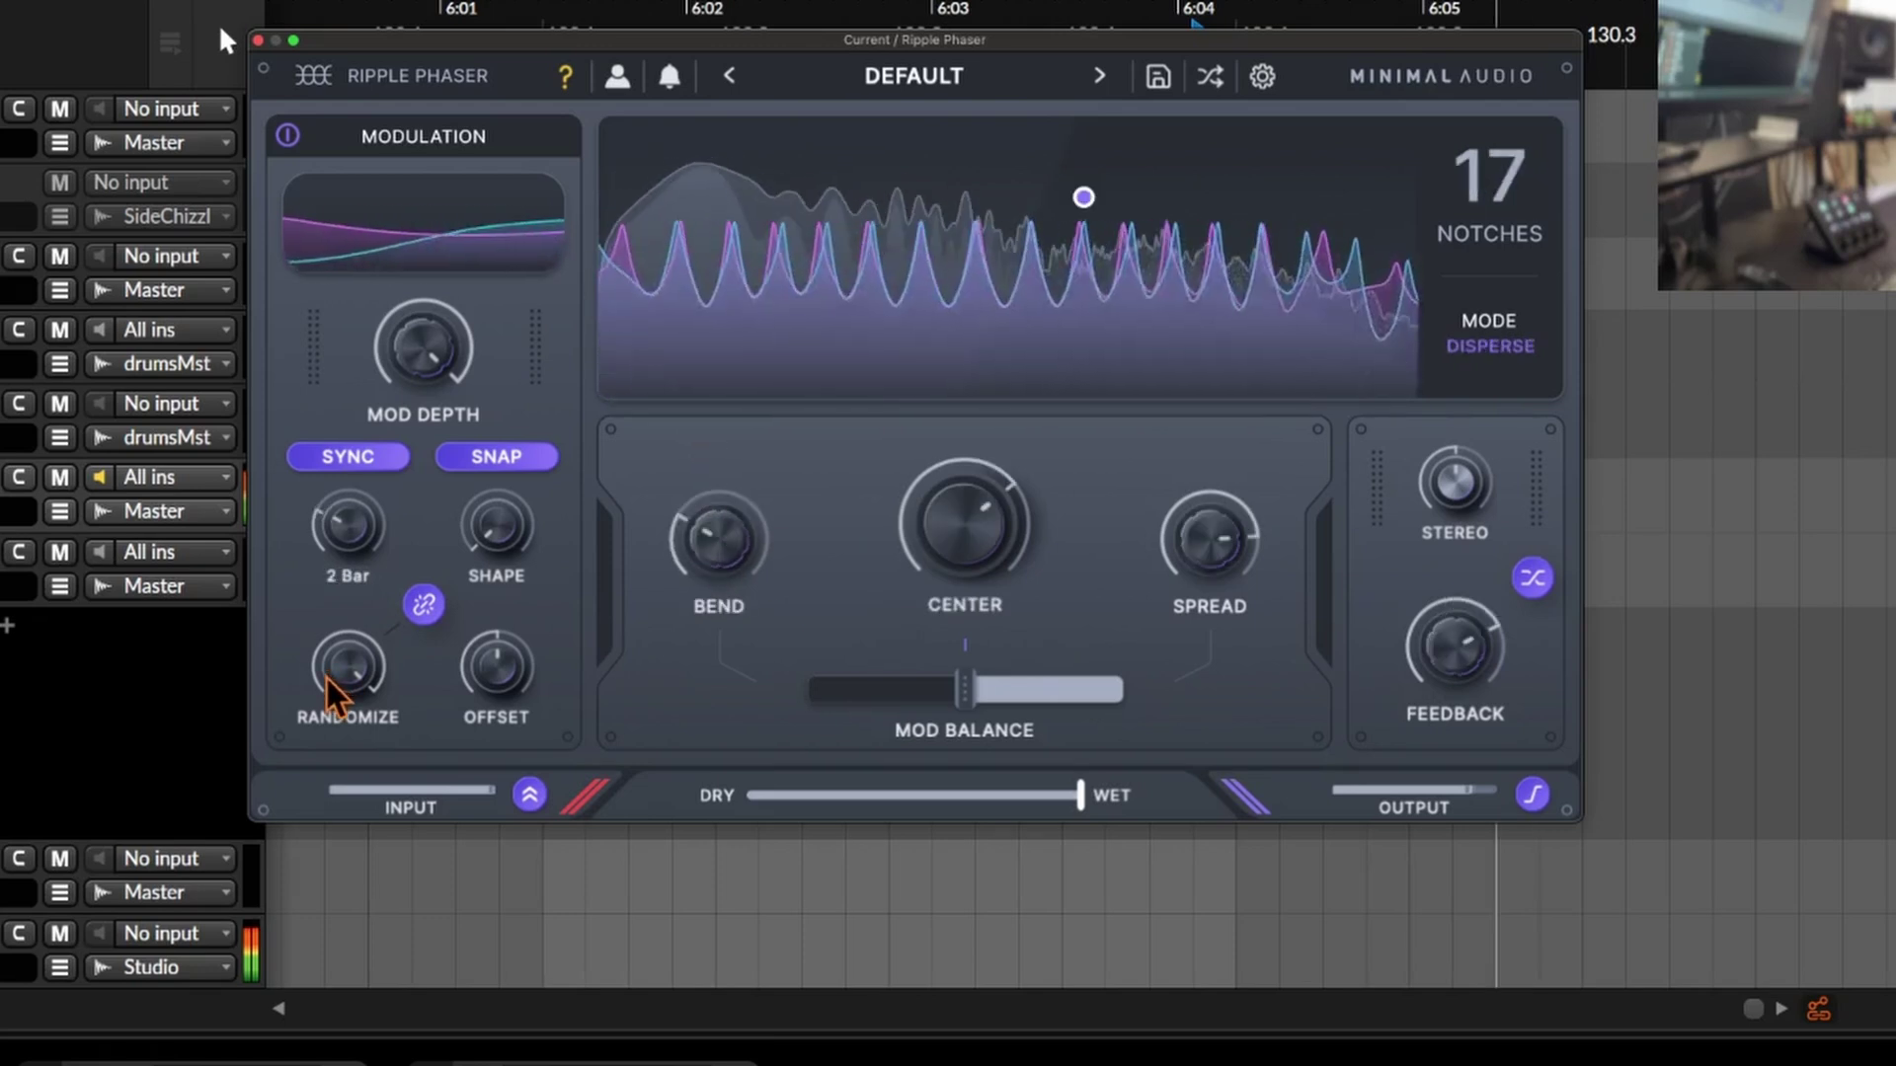
left_click_drag(702, 569, 656, 440)
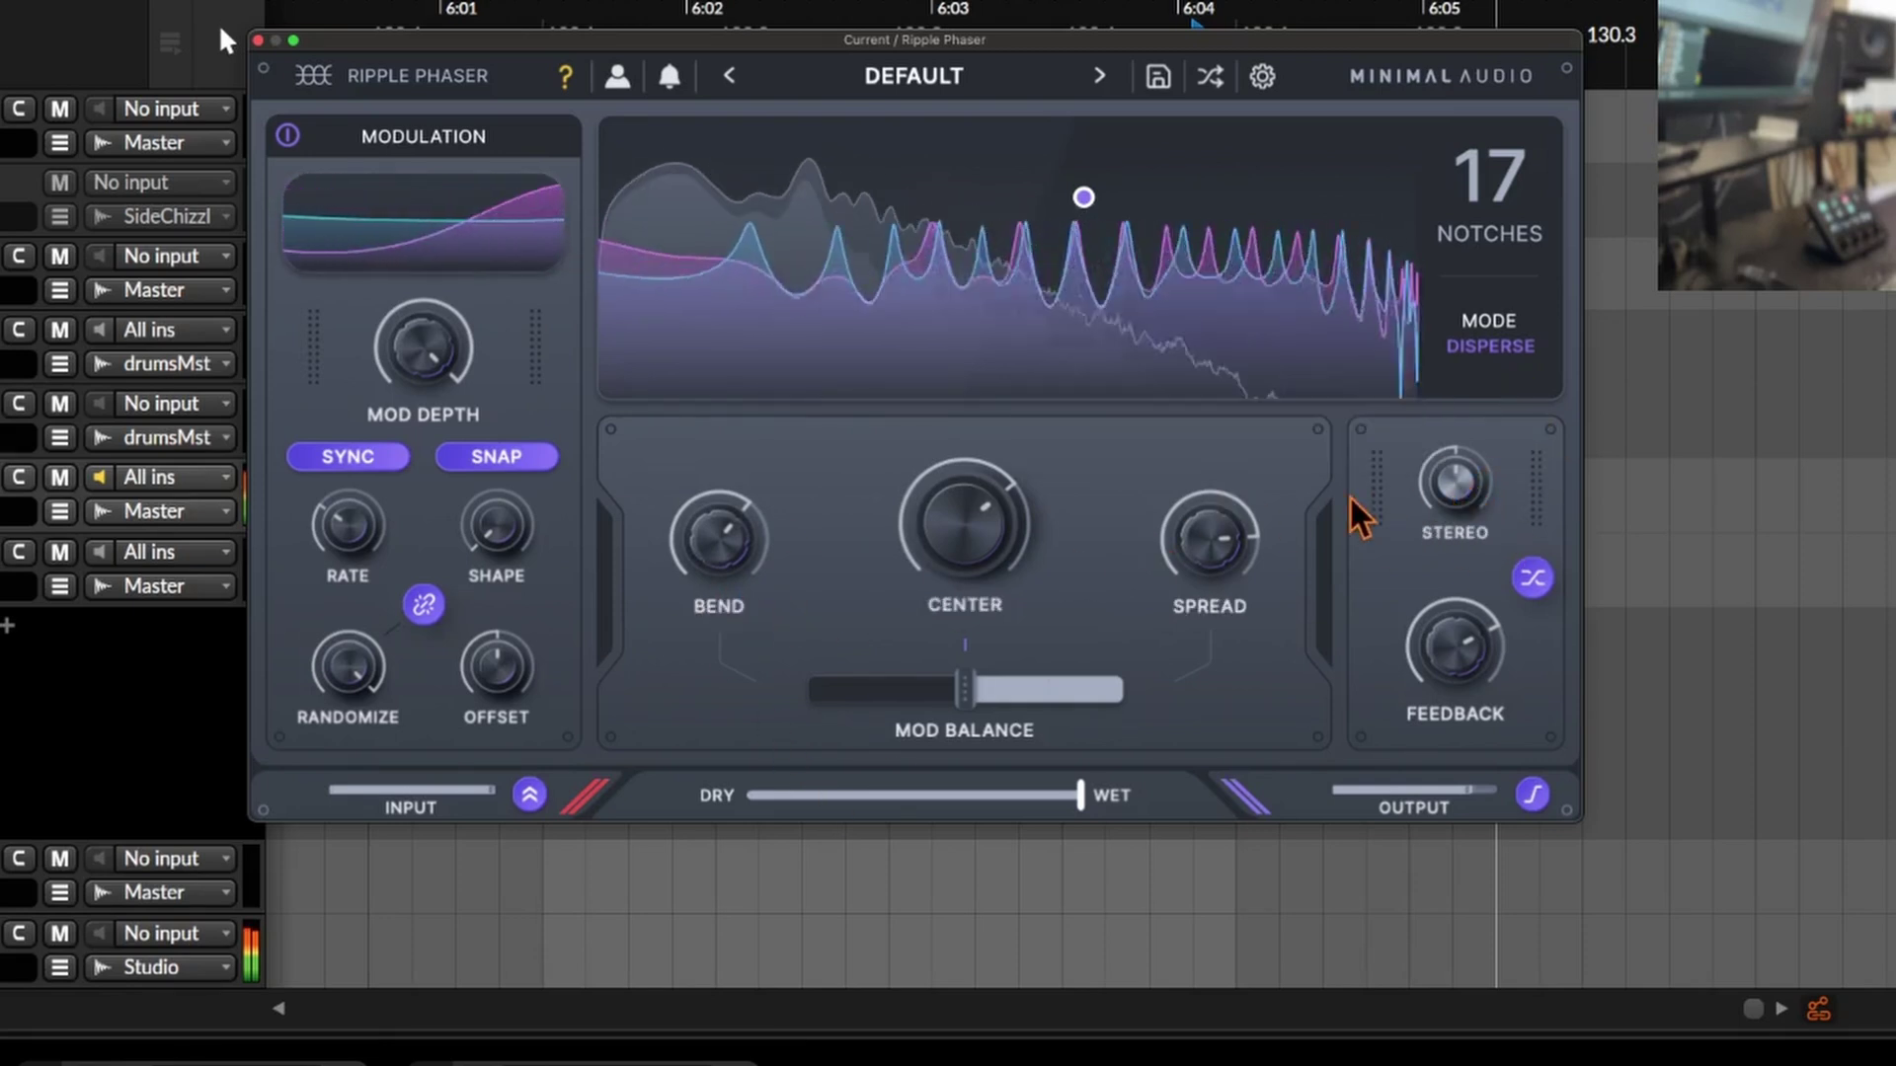
mouse_move(1455, 643)
left_mouse_down()
mouse_move(1452, 598)
mouse_move(1460, 635)
left_mouse_up()
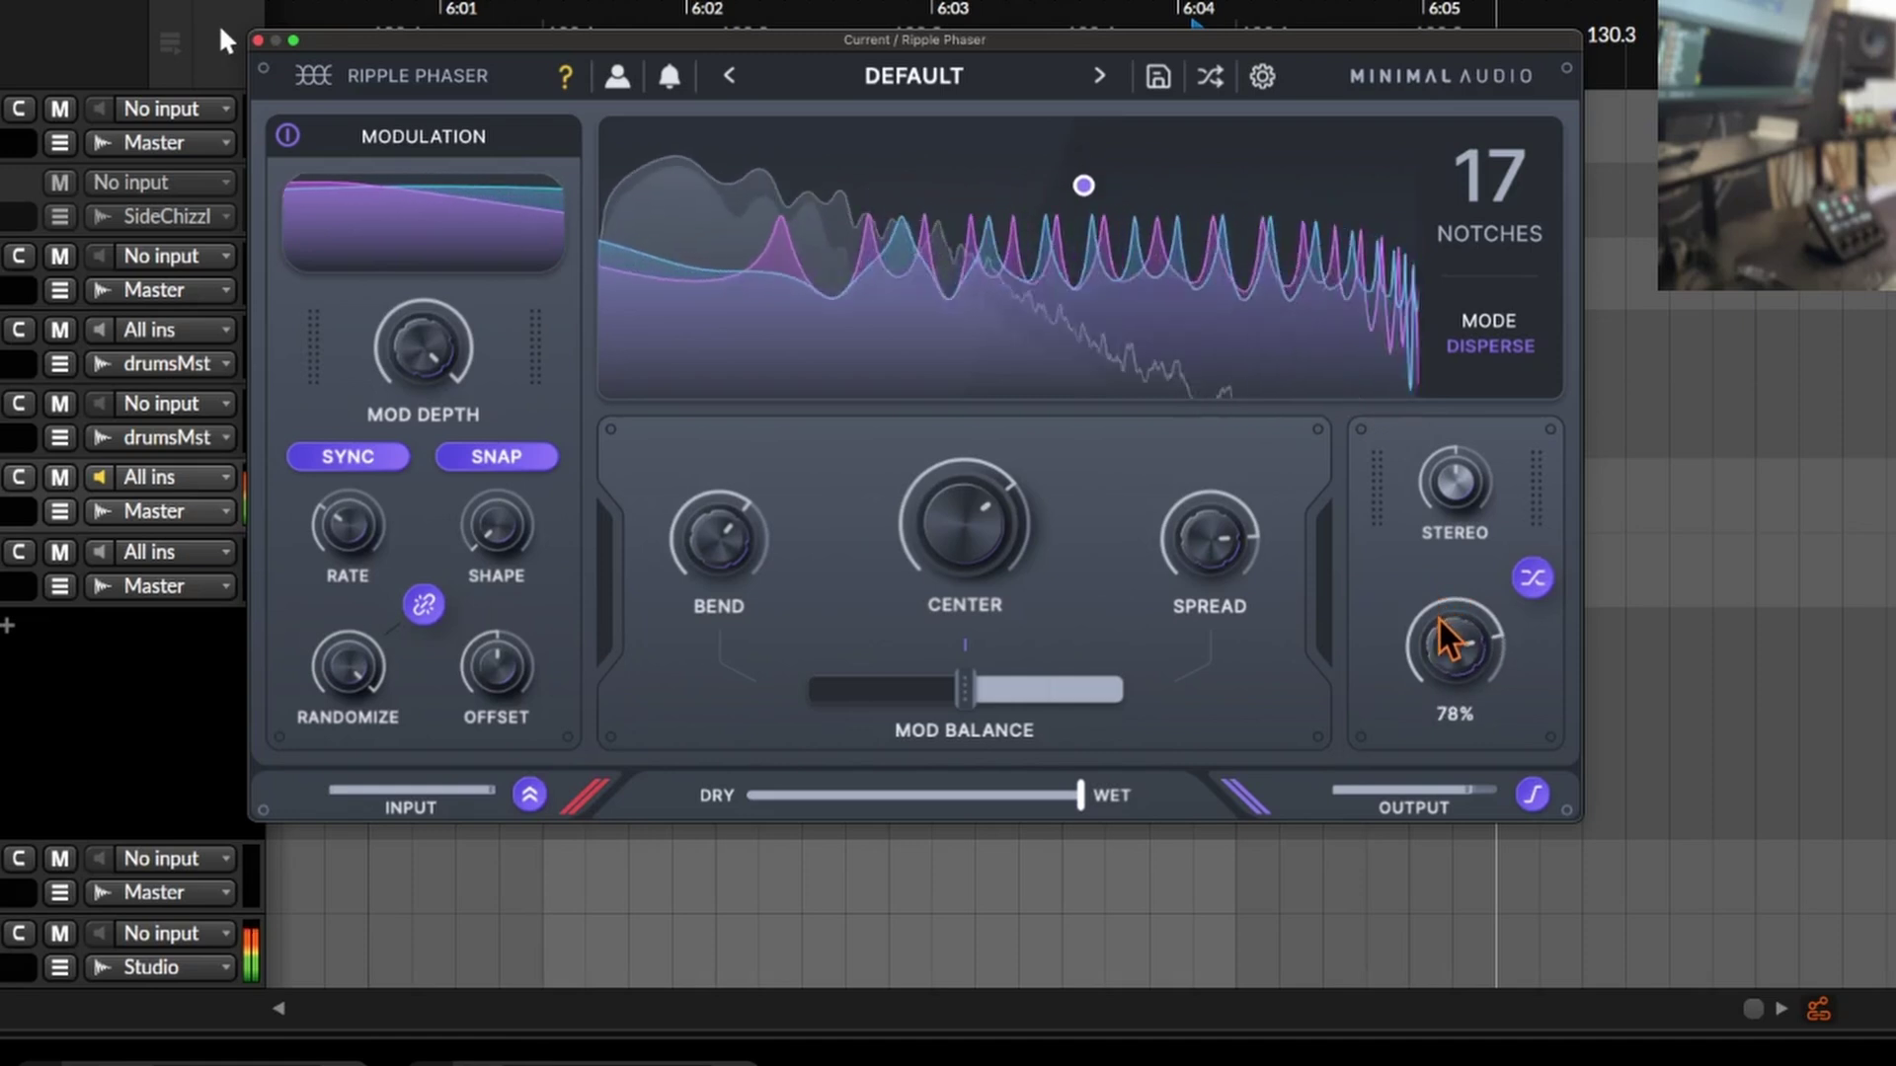
Try the phaser in Classic mode, and set its mode to Clean
left_click(1474, 350)
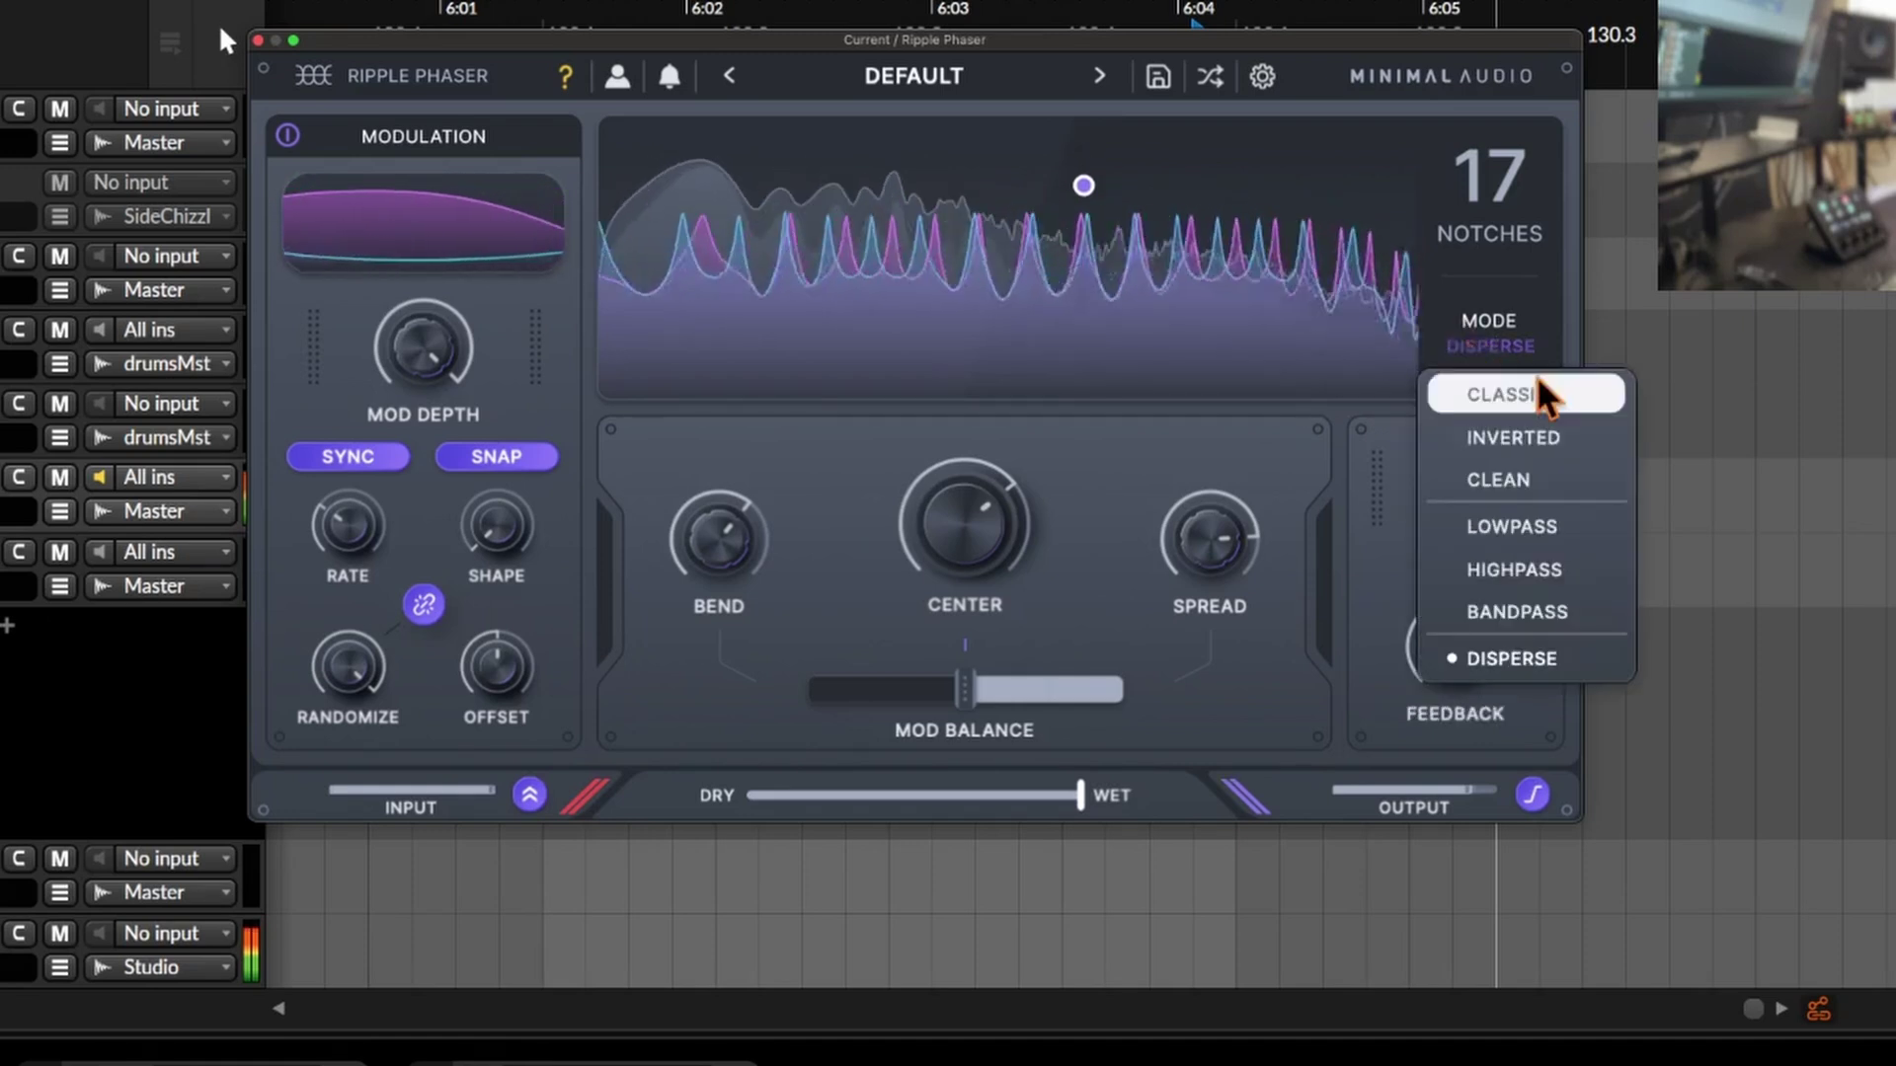
left_click(1541, 392)
left_click(1521, 360)
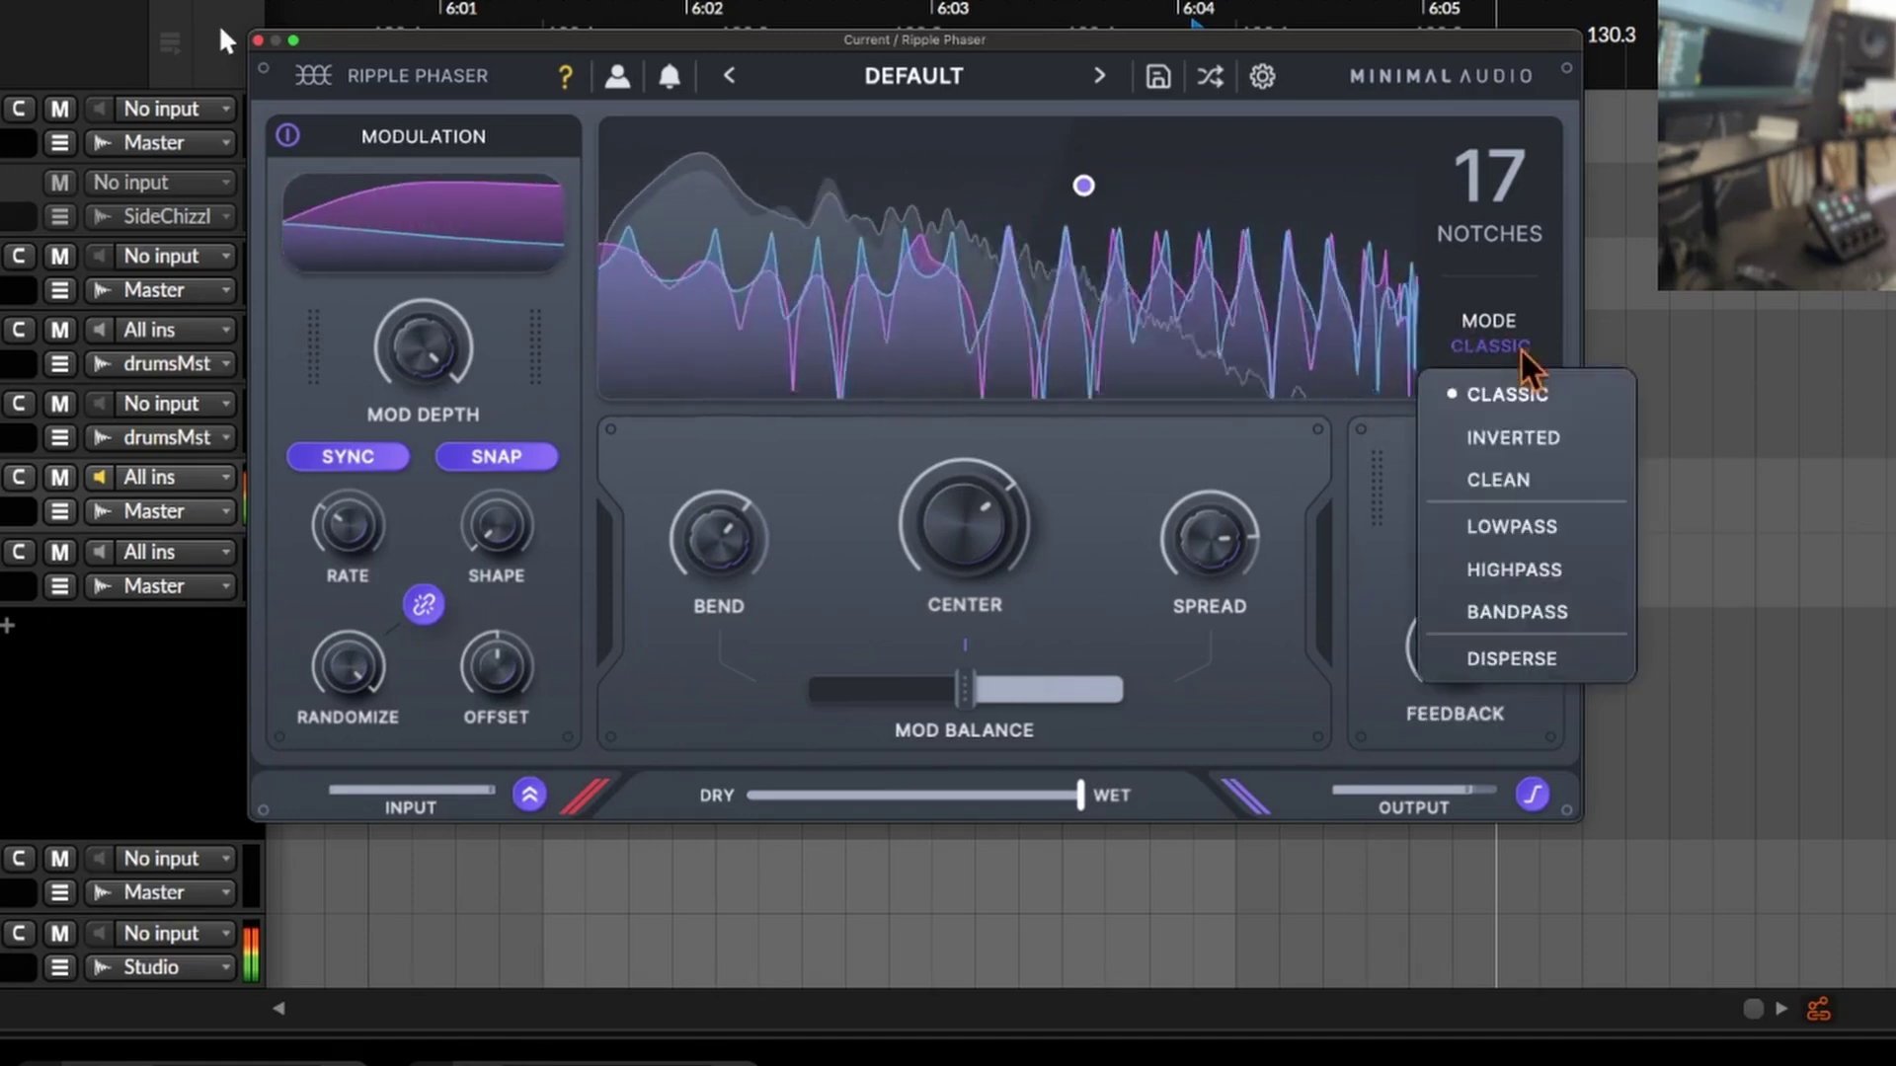
left_click(1526, 478)
Set the phaser's spread to 100%, lower its bend well below zero and set the center to 1.77 kHz
left_click_drag(981, 497, 961, 559)
left_click_drag(1231, 580, 1217, 496)
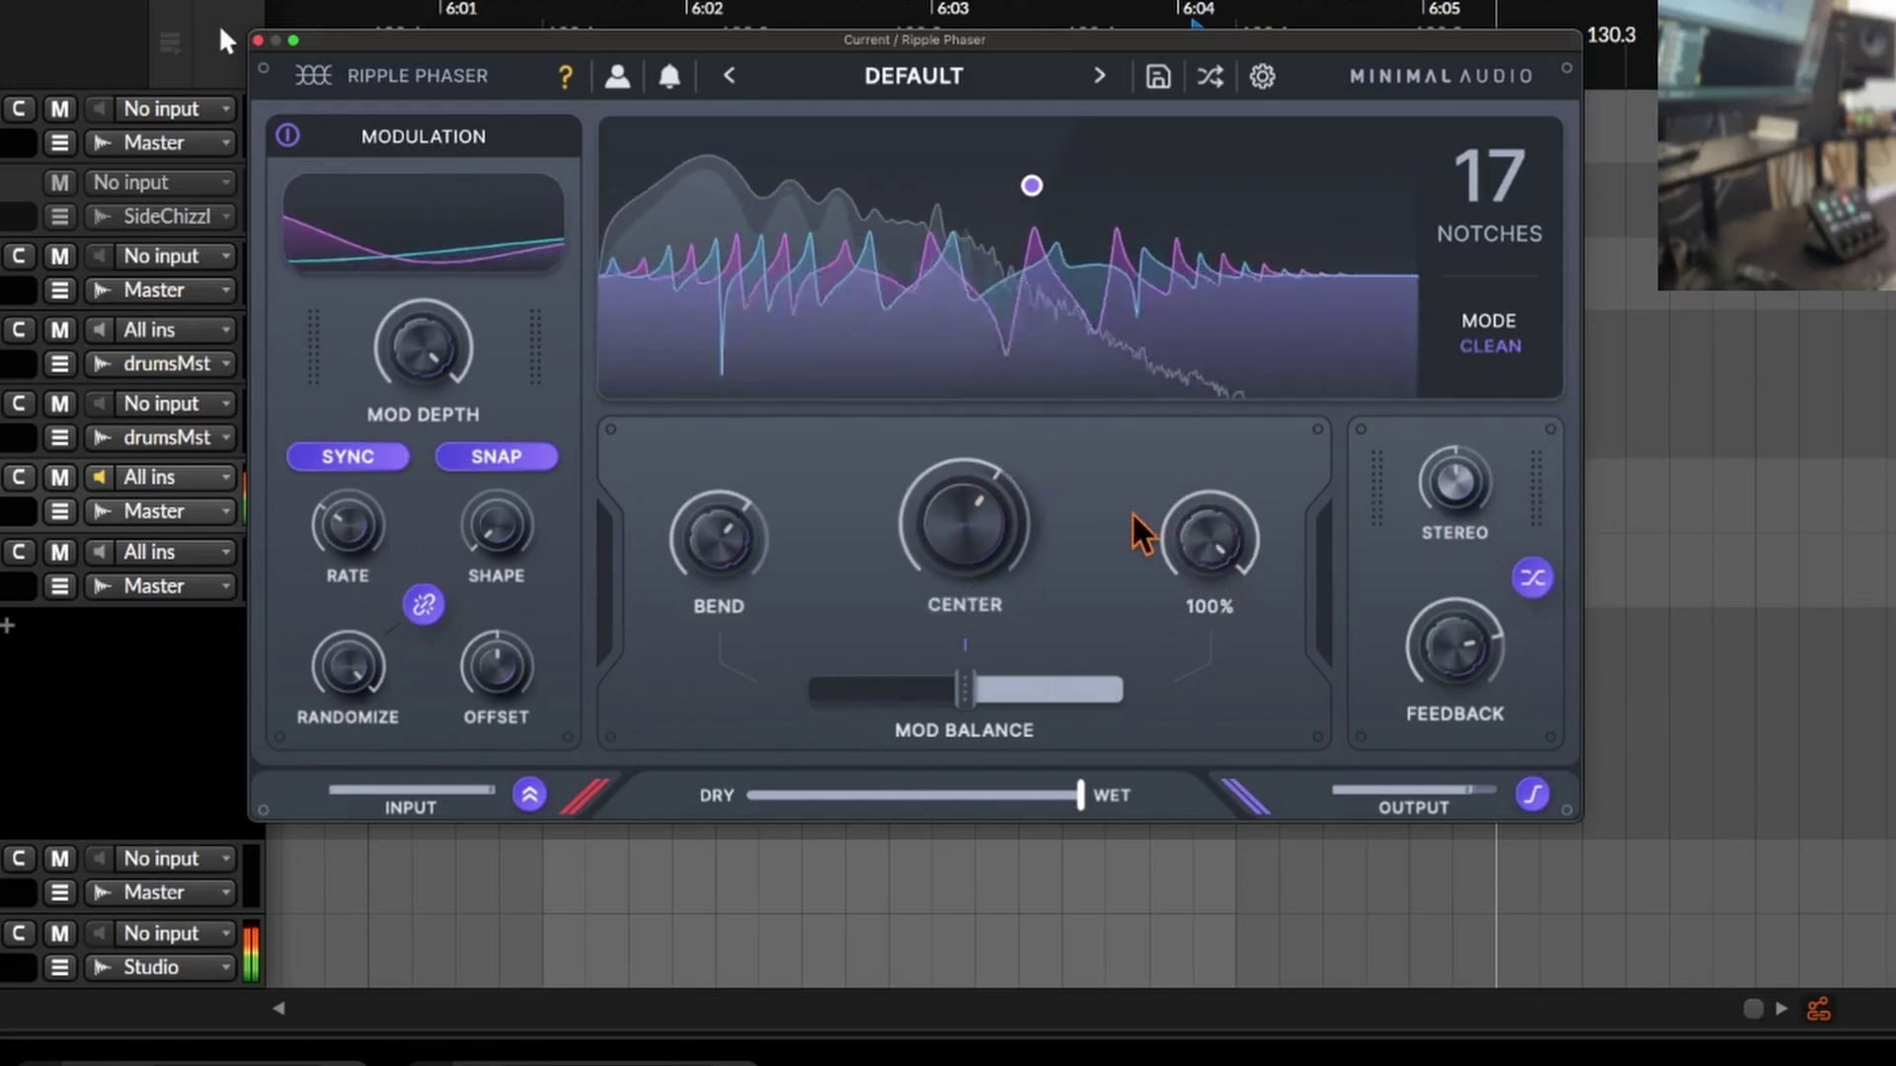
left_click_drag(740, 537, 690, 537)
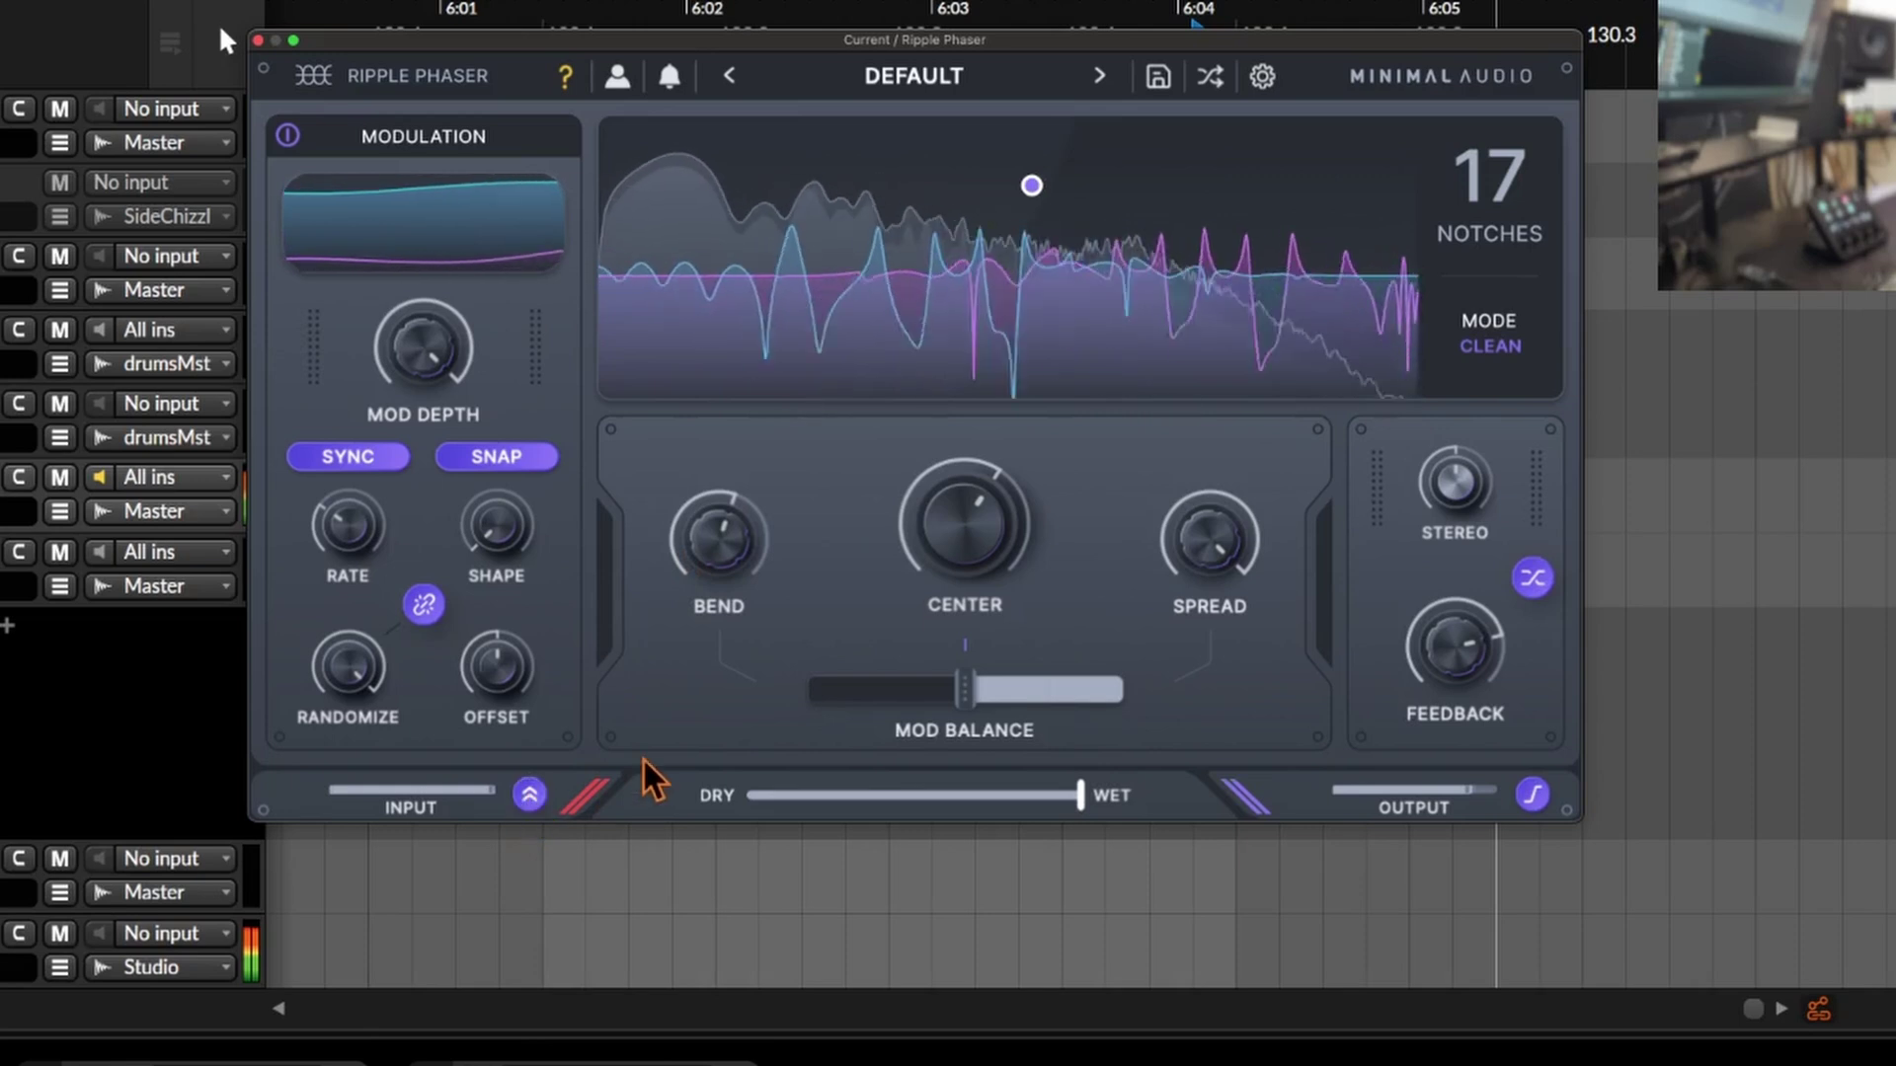
left_click_drag(751, 561, 753, 698)
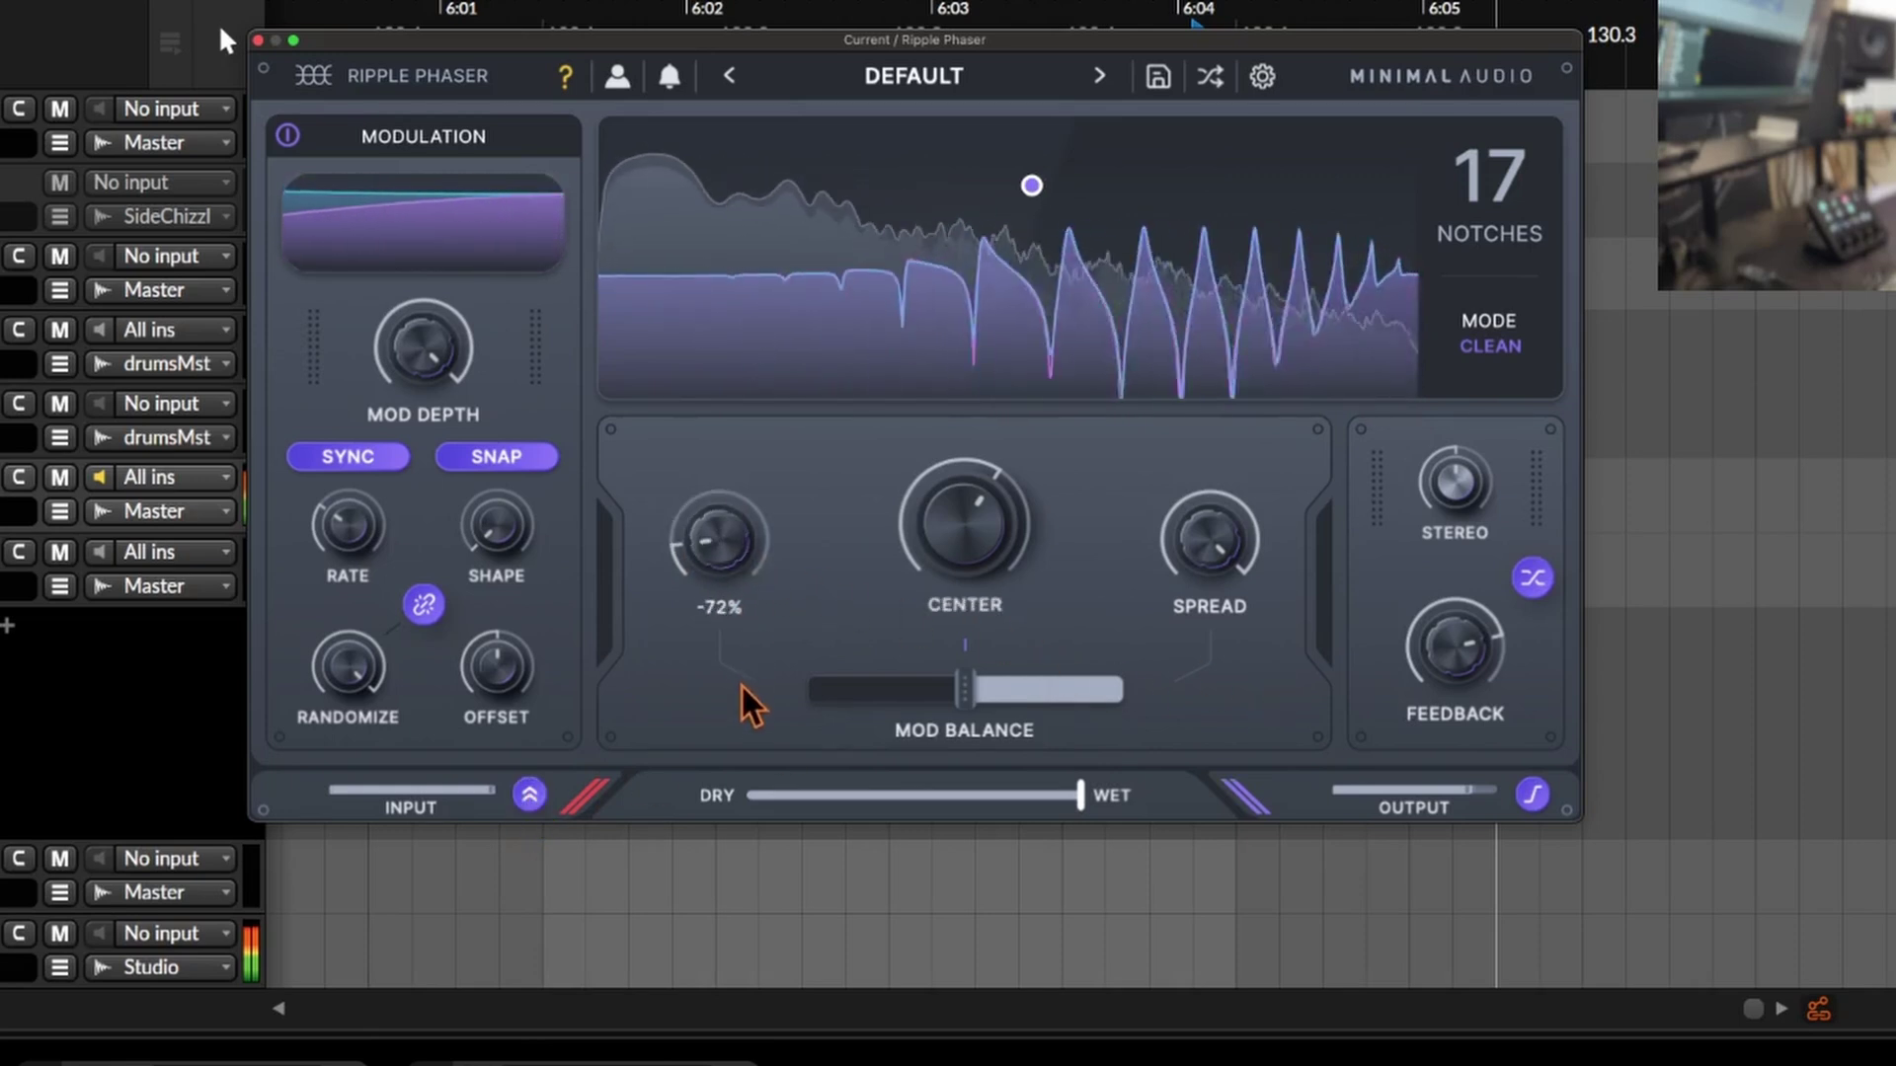
left_click_drag(1007, 553, 1014, 622)
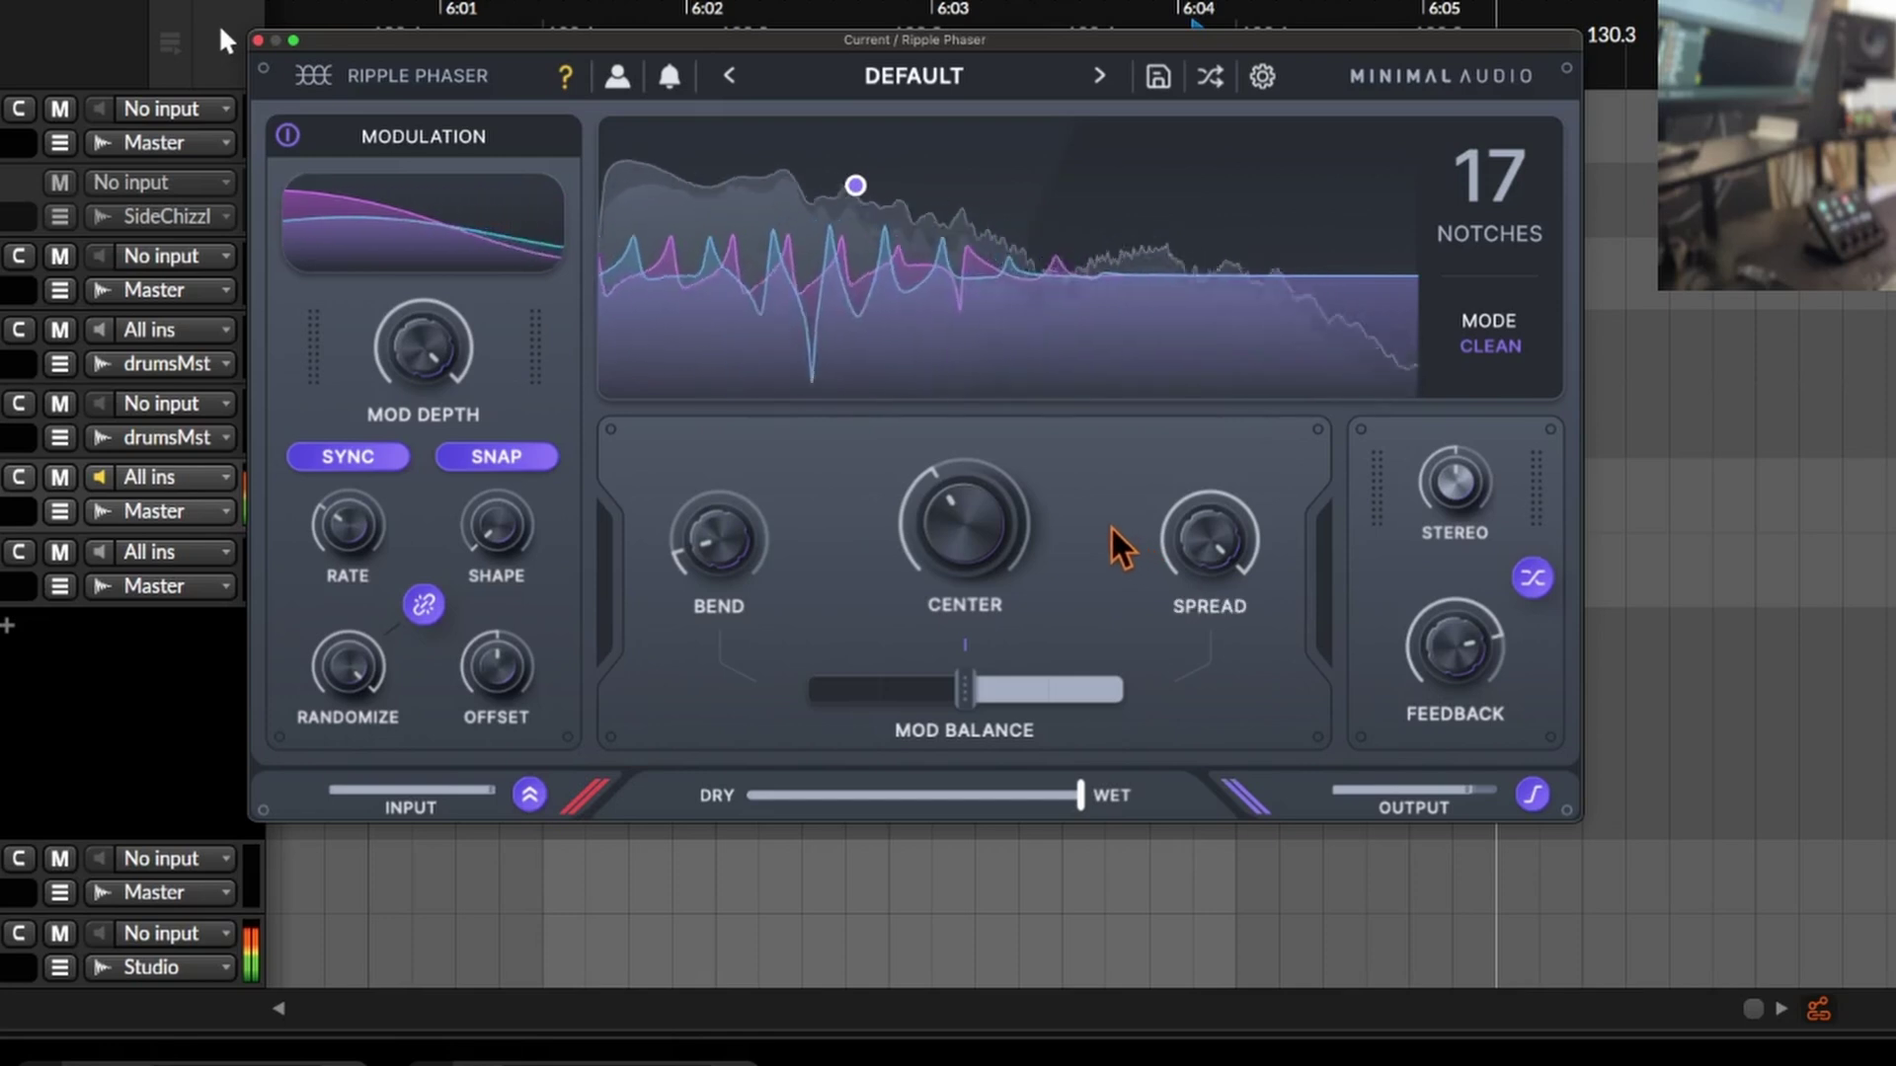
left_click_drag(965, 542, 948, 435)
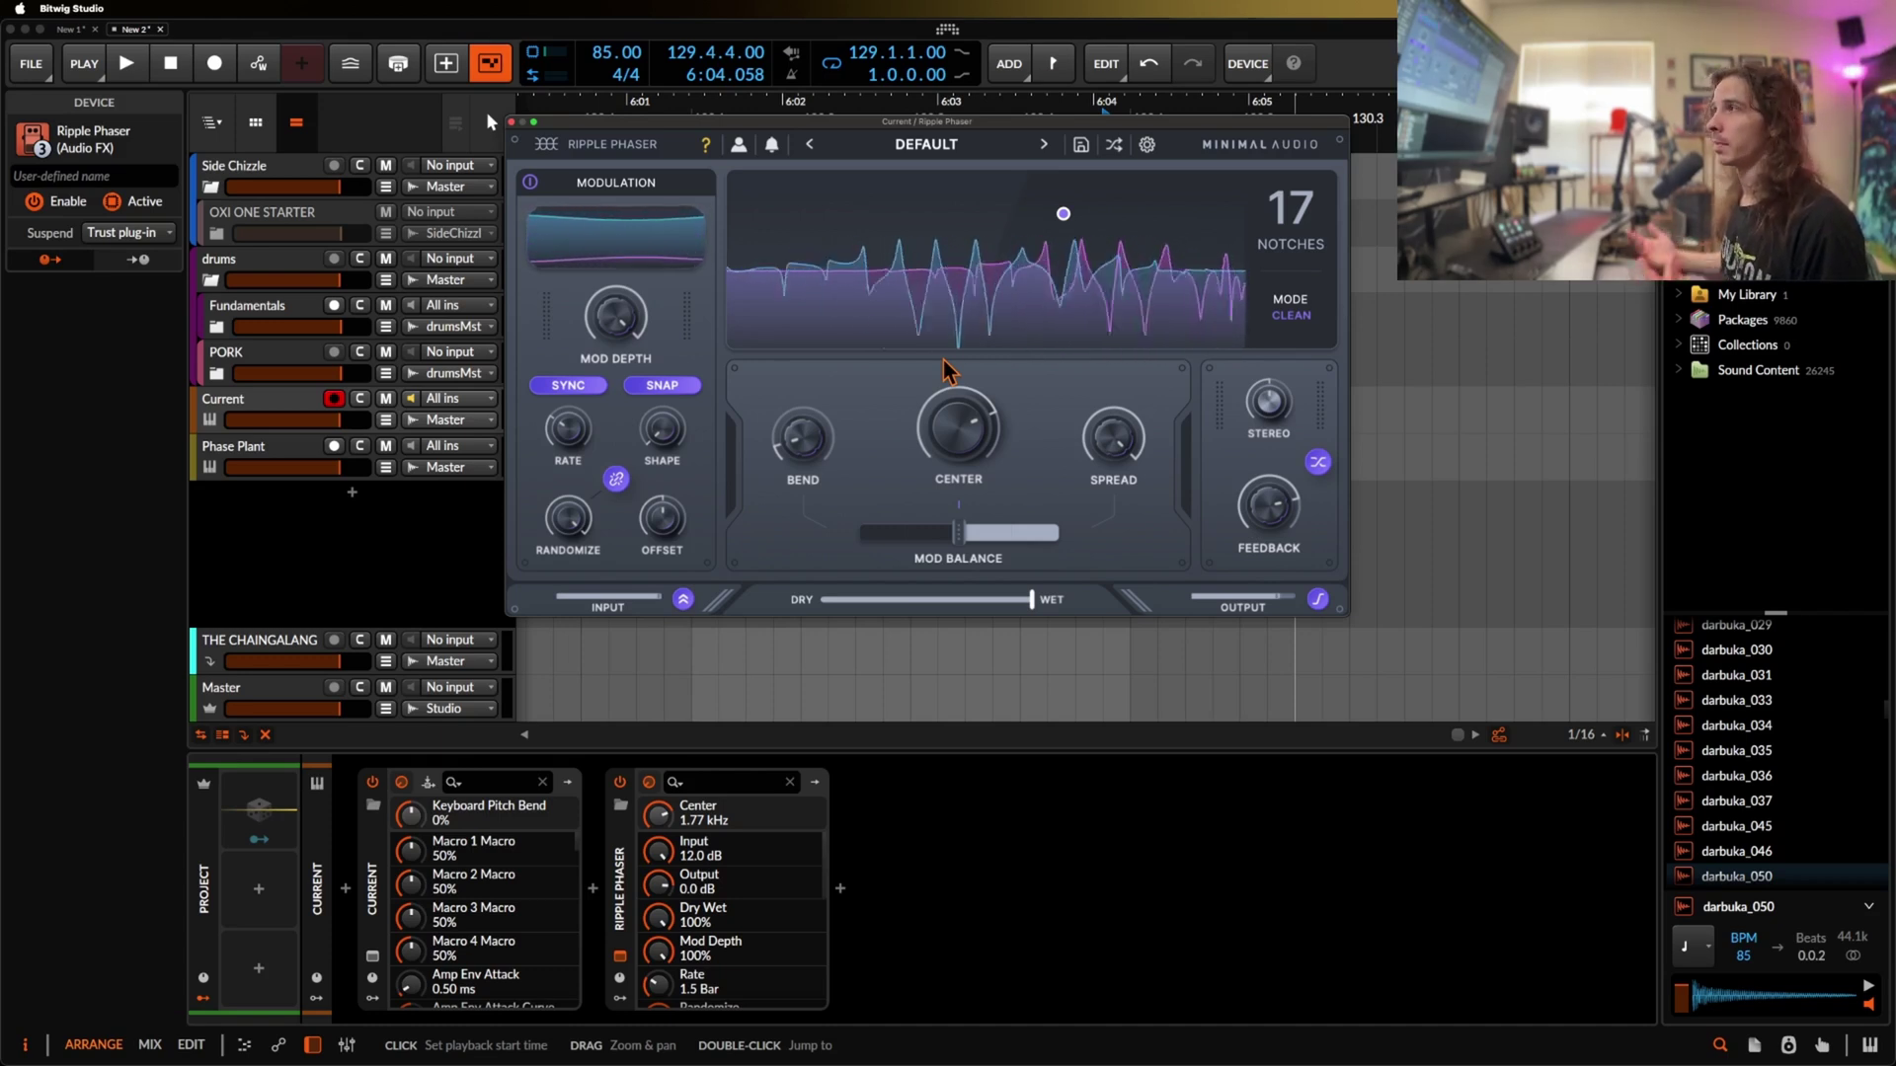
Set the number of notches to 10 and look through the available phaser modes without changing the mode
left_click_drag(1291, 205, 1291, 71)
left_click_drag(1287, 193, 1302, 349)
left_click(1293, 314)
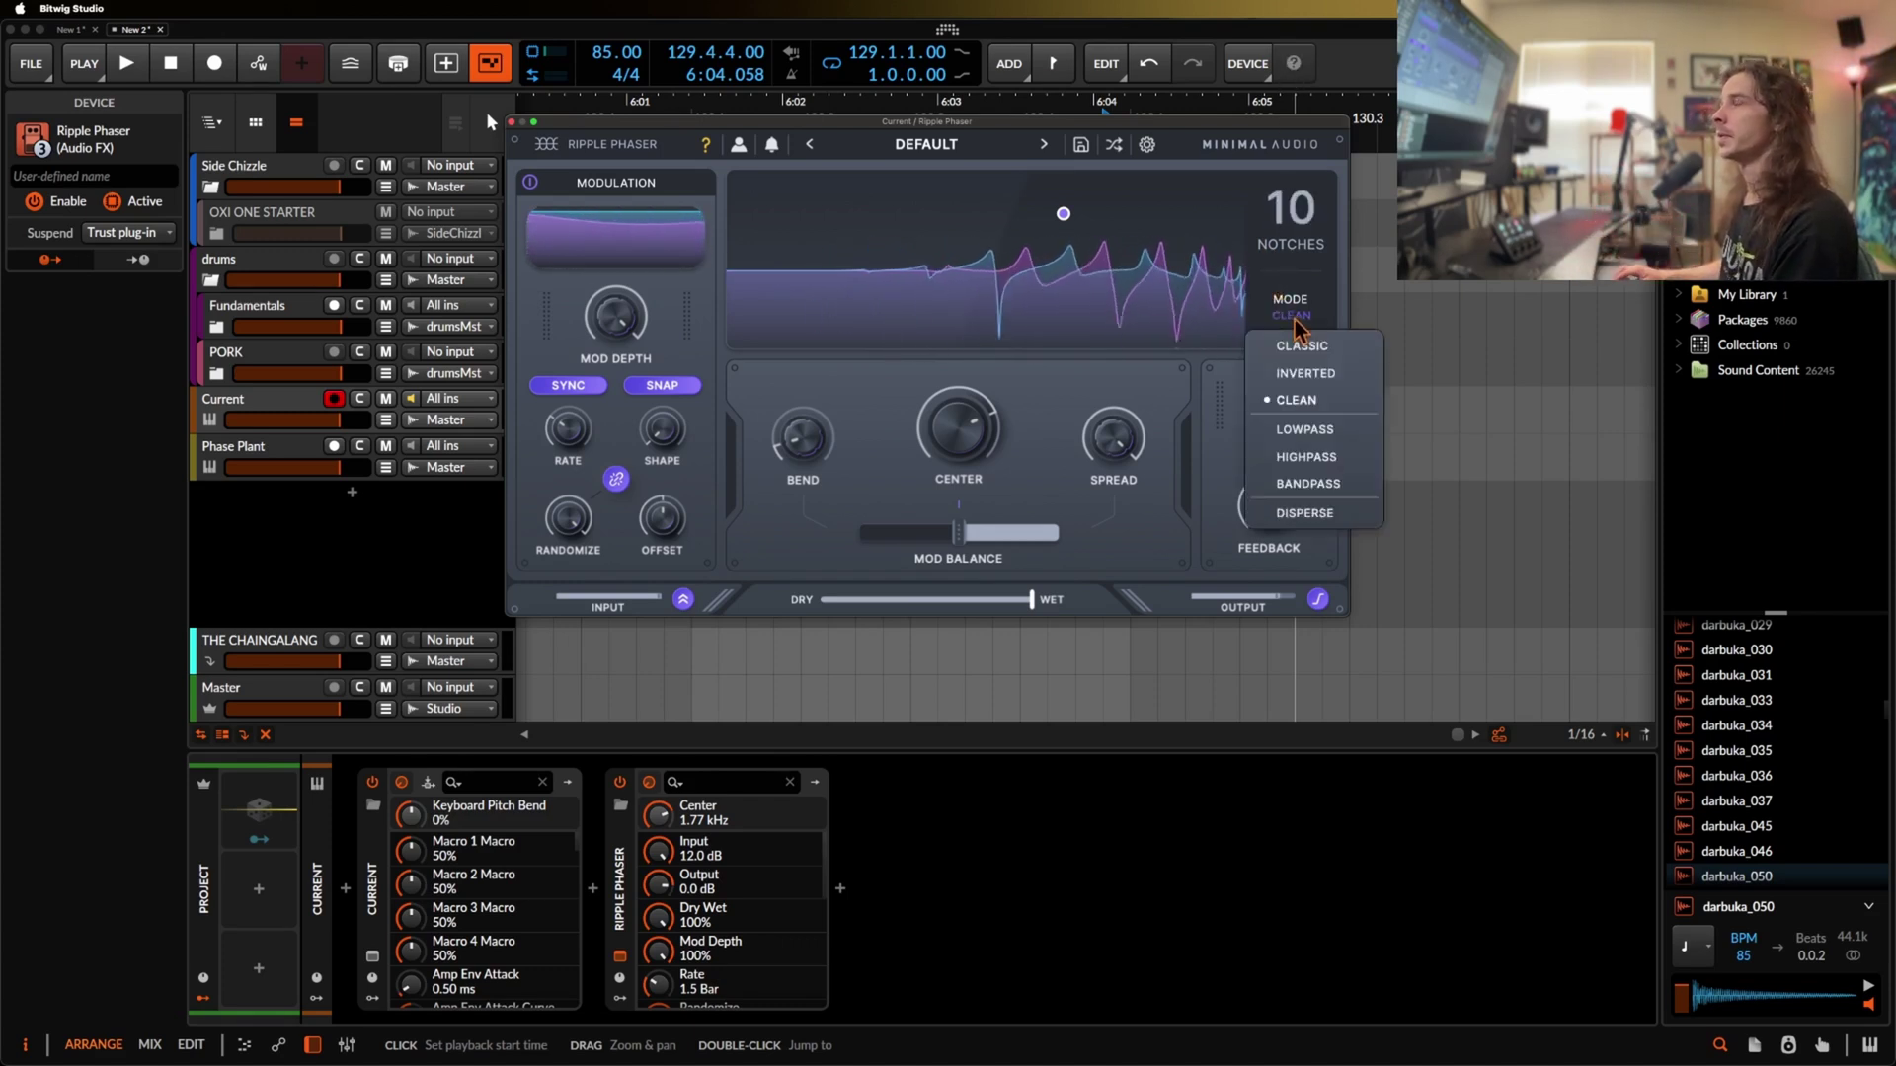
left_click(1241, 541)
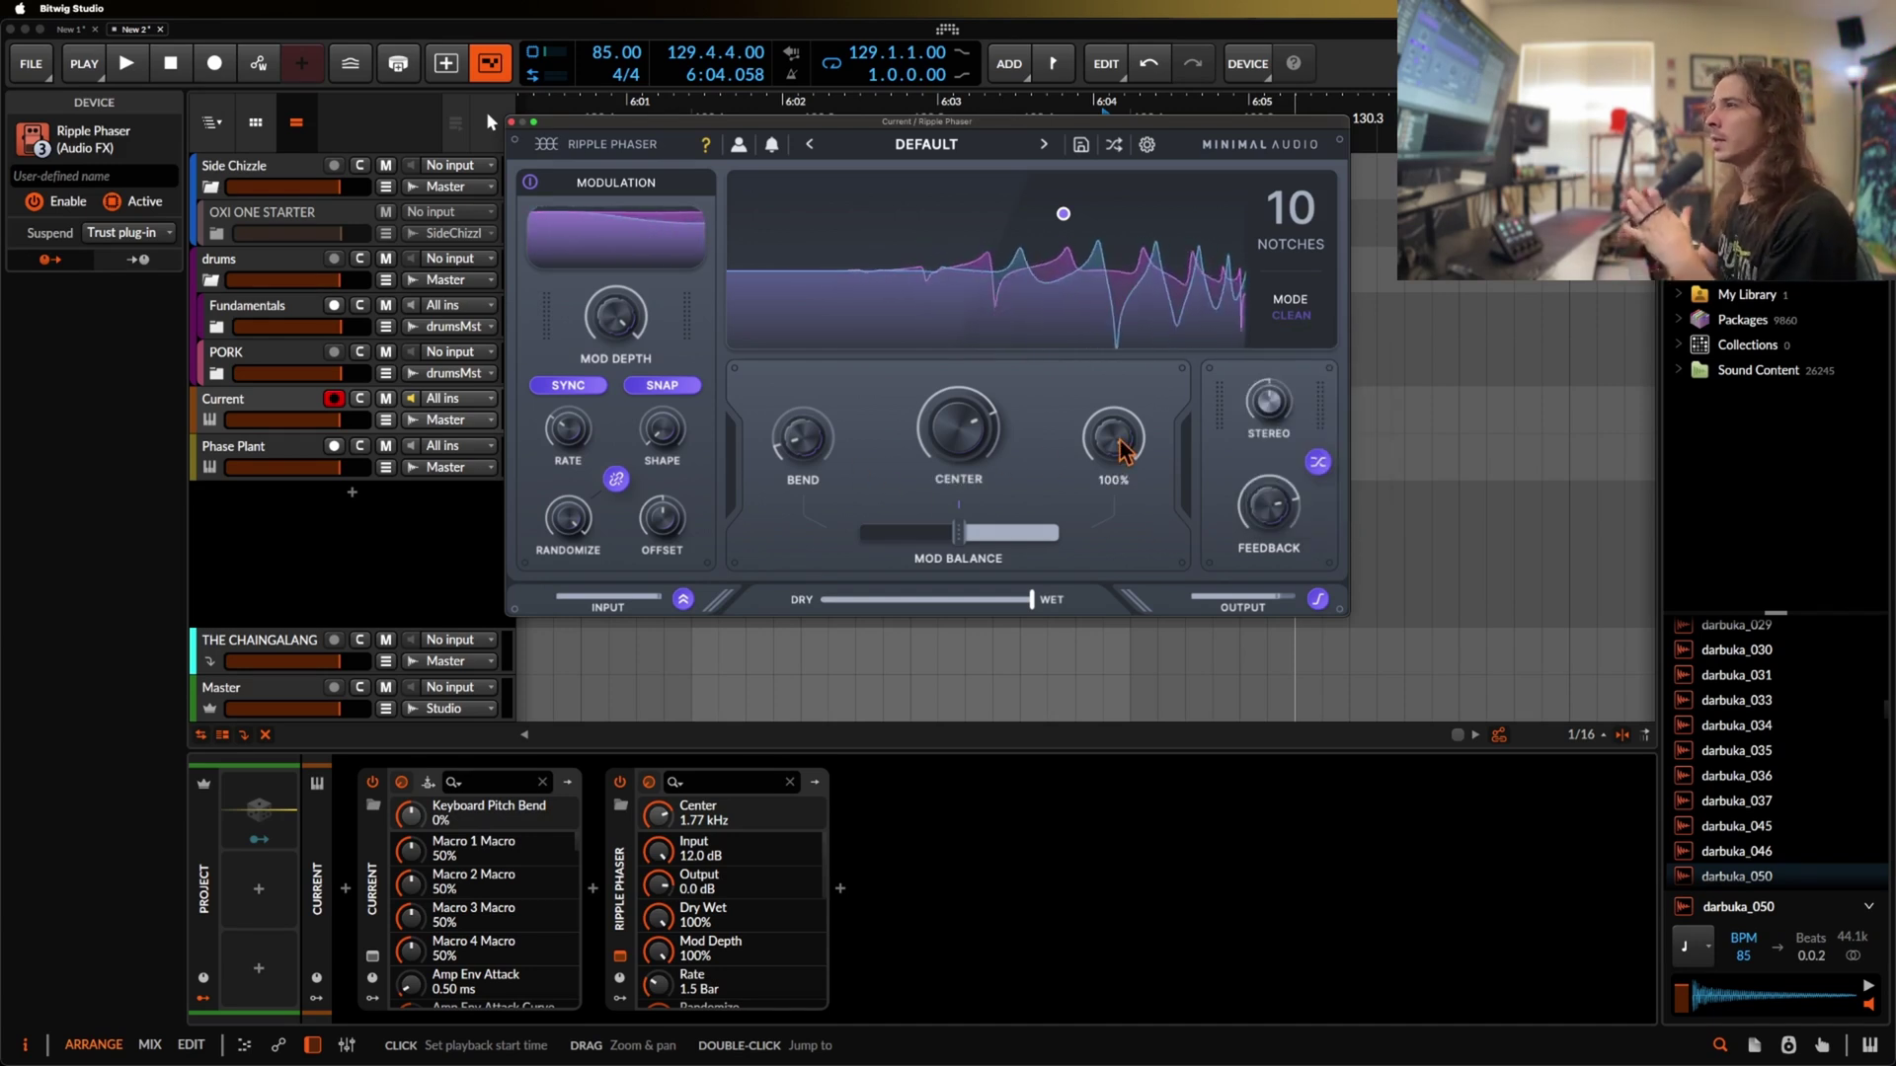
Set the phaser's spread to -55% and its bend to 13%
left_click_drag(1123, 449, 1102, 615)
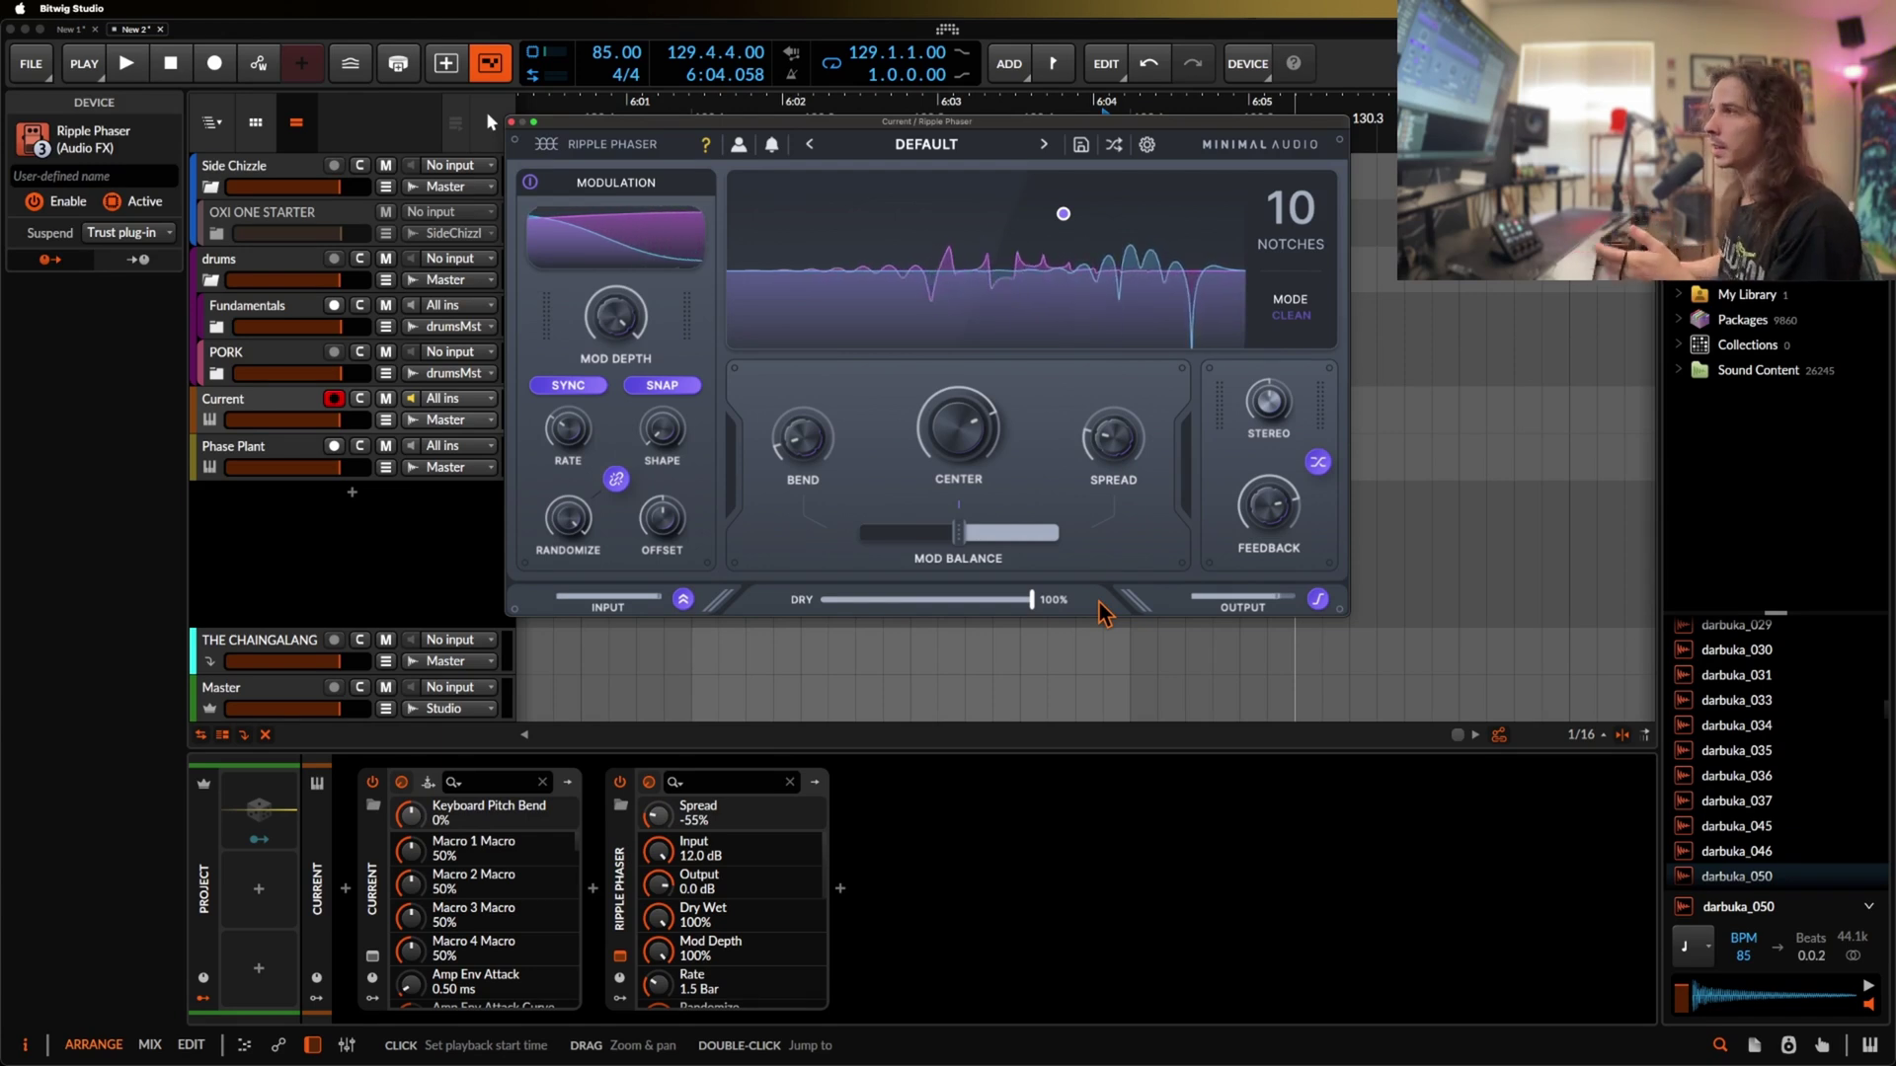
left_click_drag(803, 439, 806, 368)
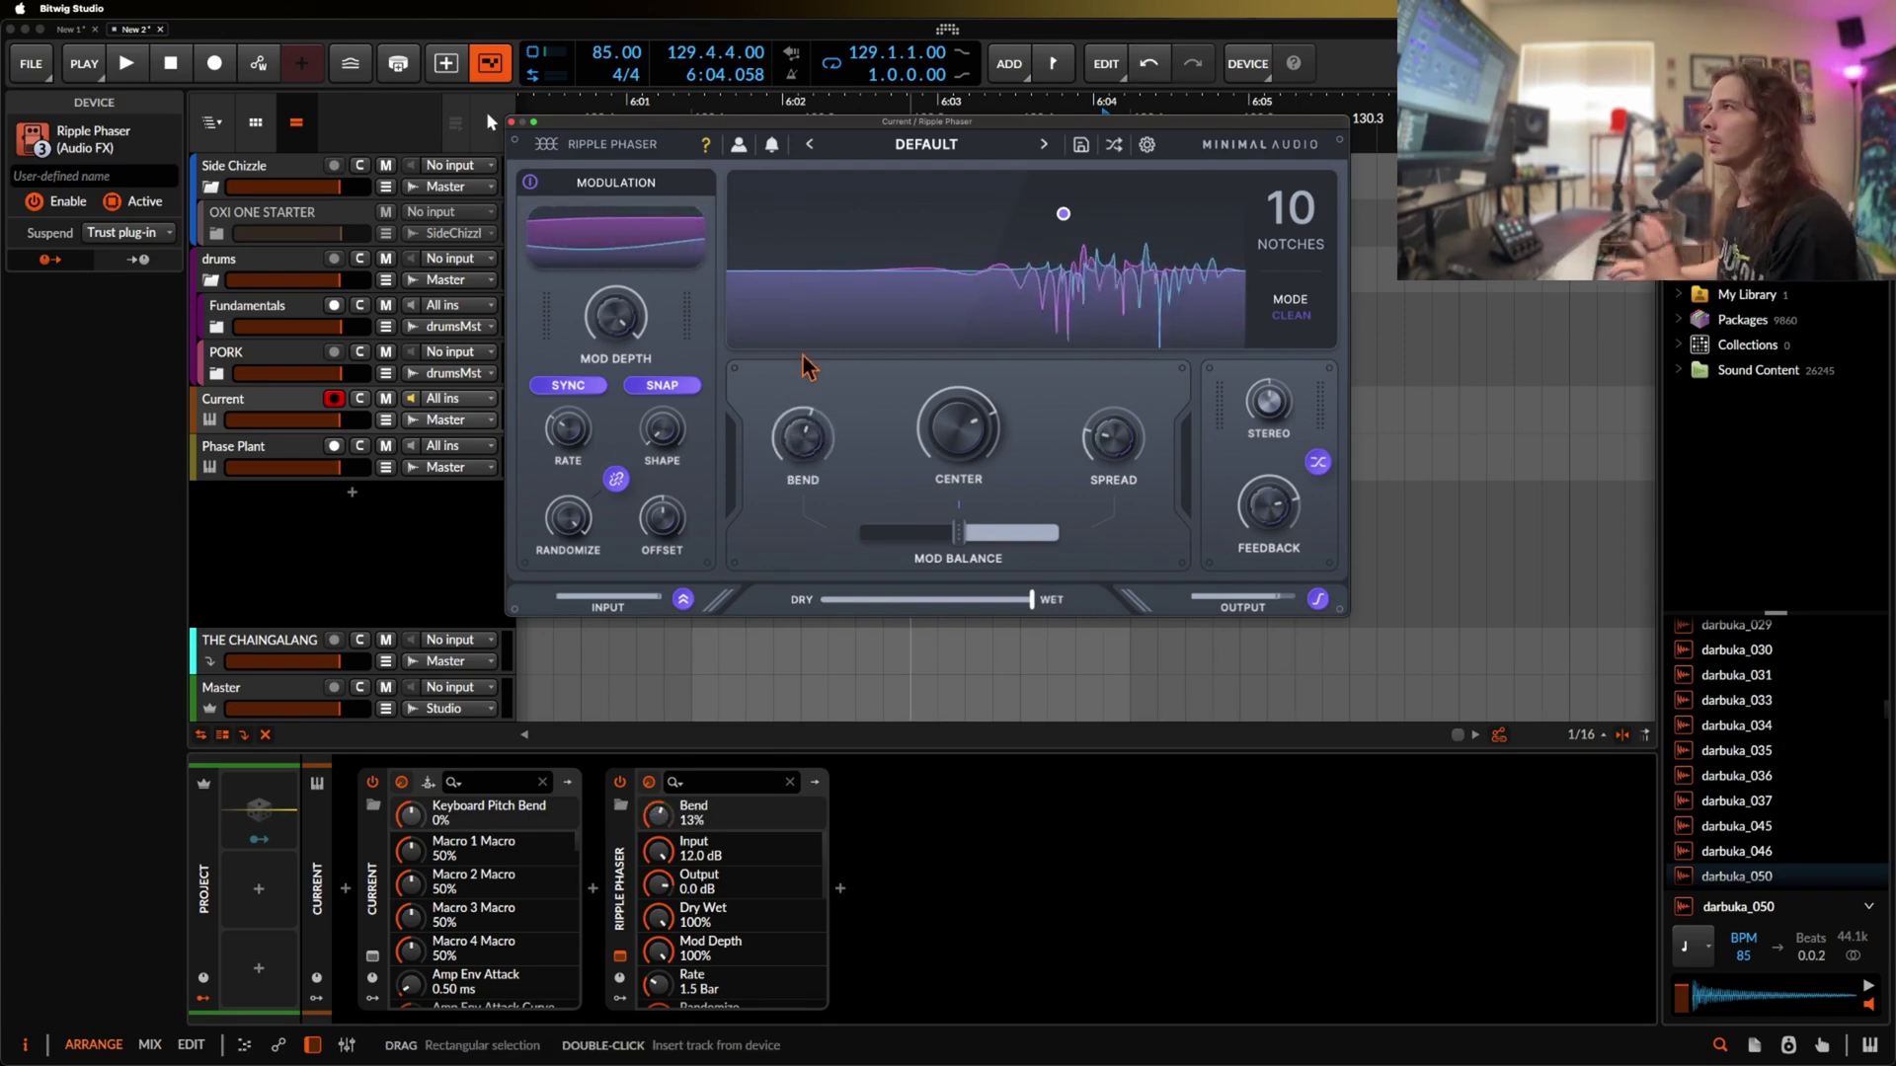
Try other Randomize and Shape settings for the modulation, returning to 100% and Sine
mouse_move(591, 447)
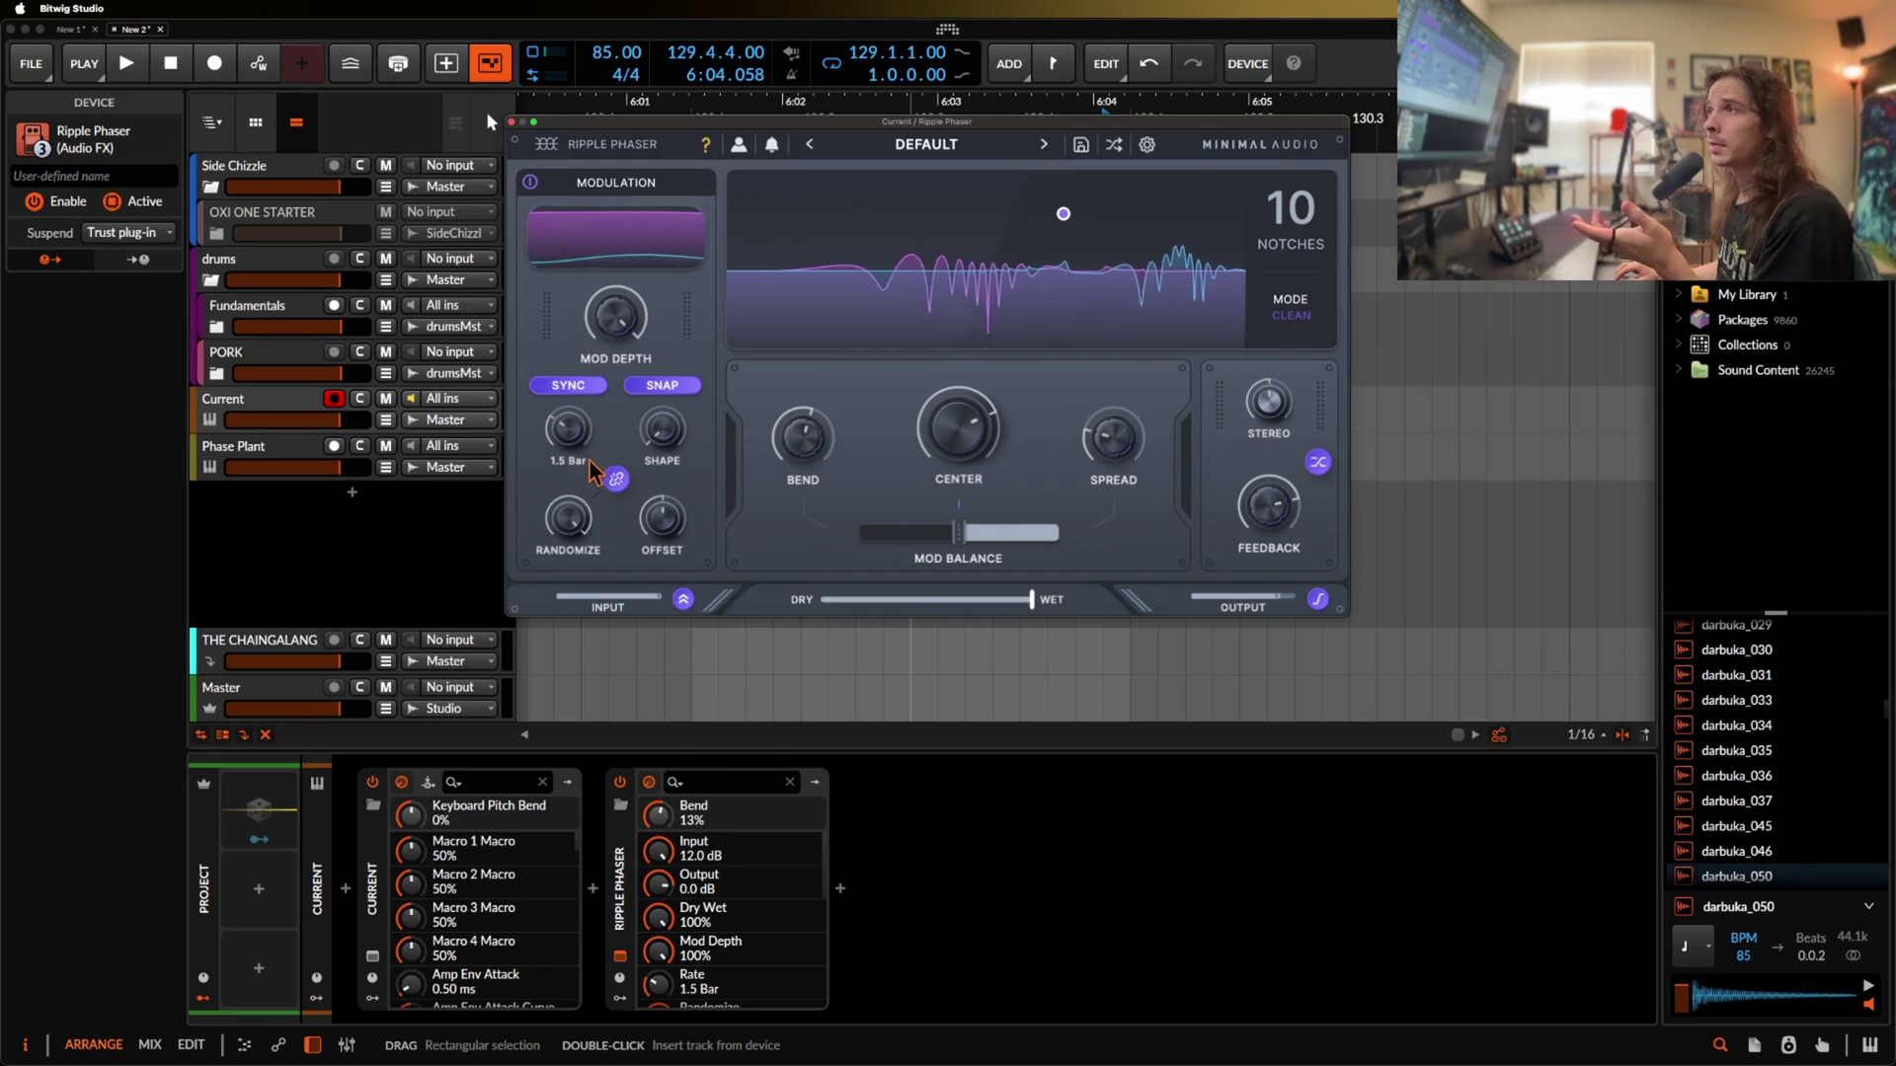
left_click_drag(569, 522, 563, 478)
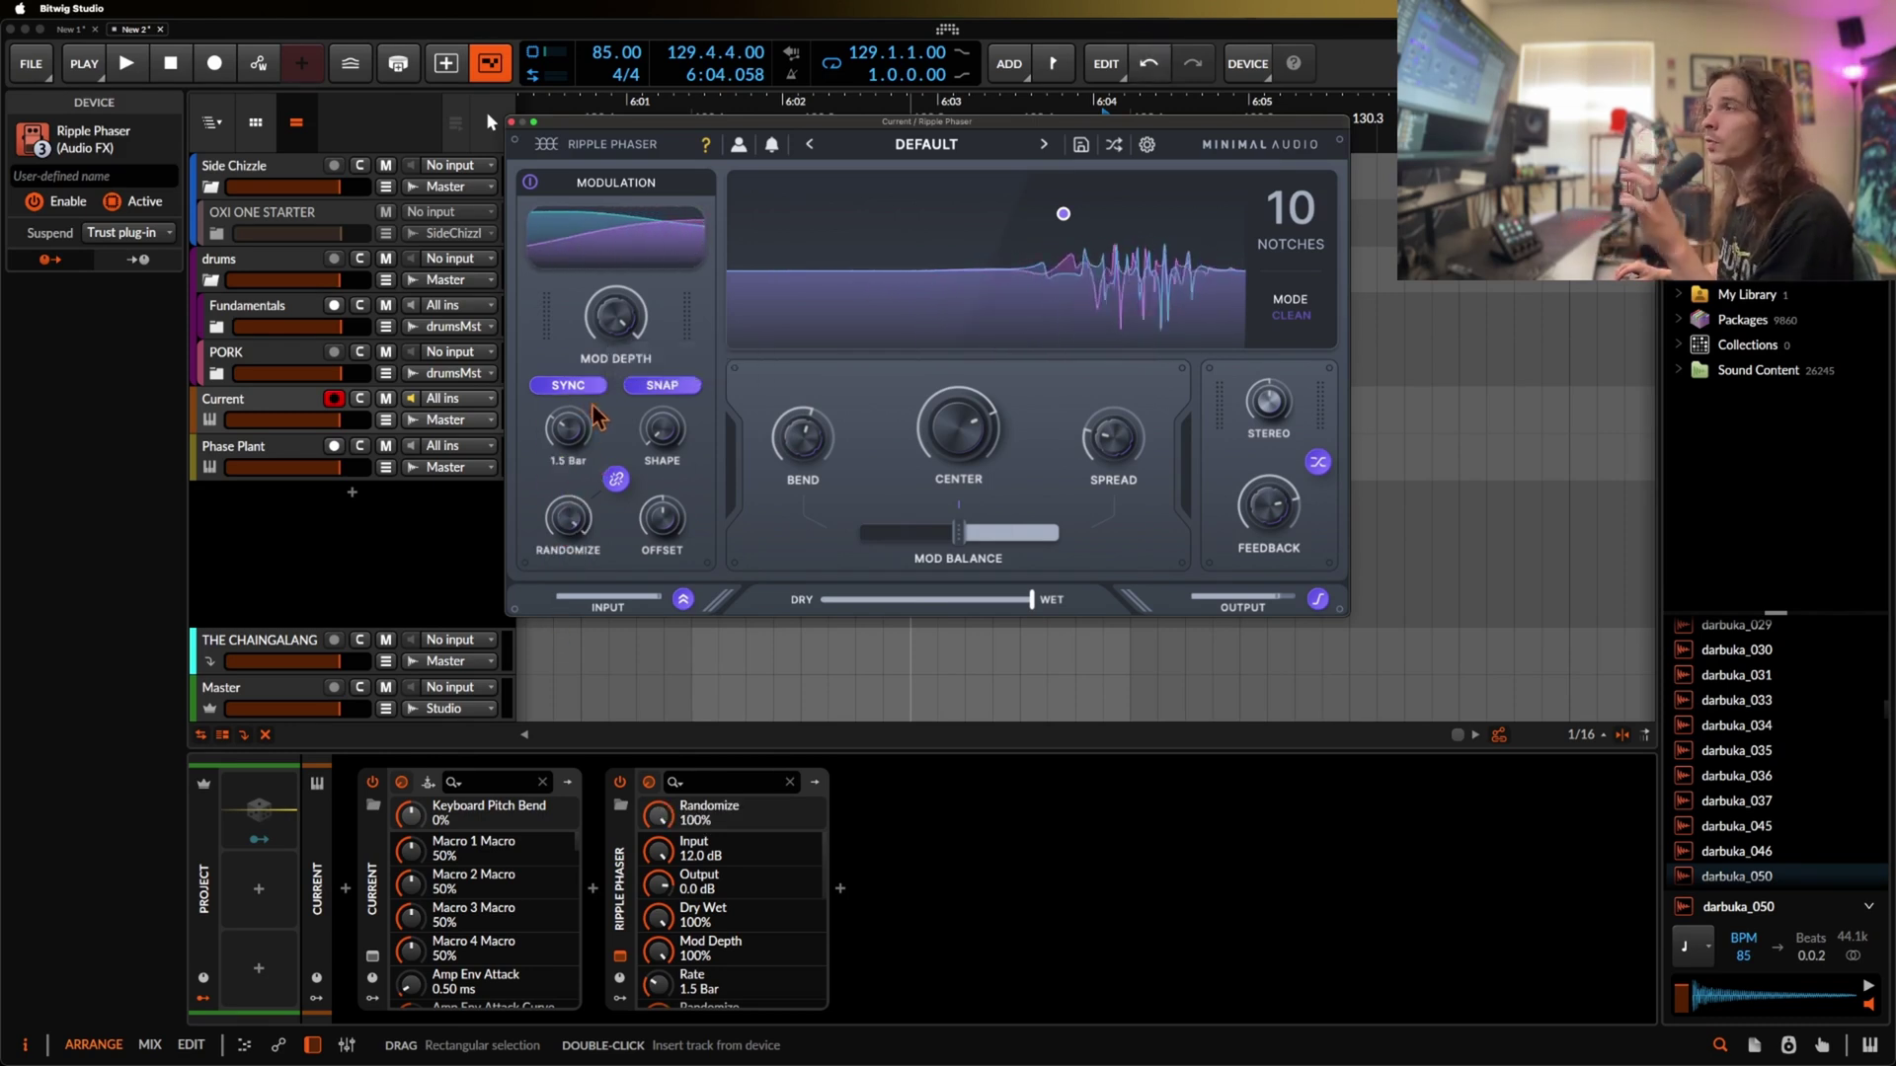
mouse_move(699, 457)
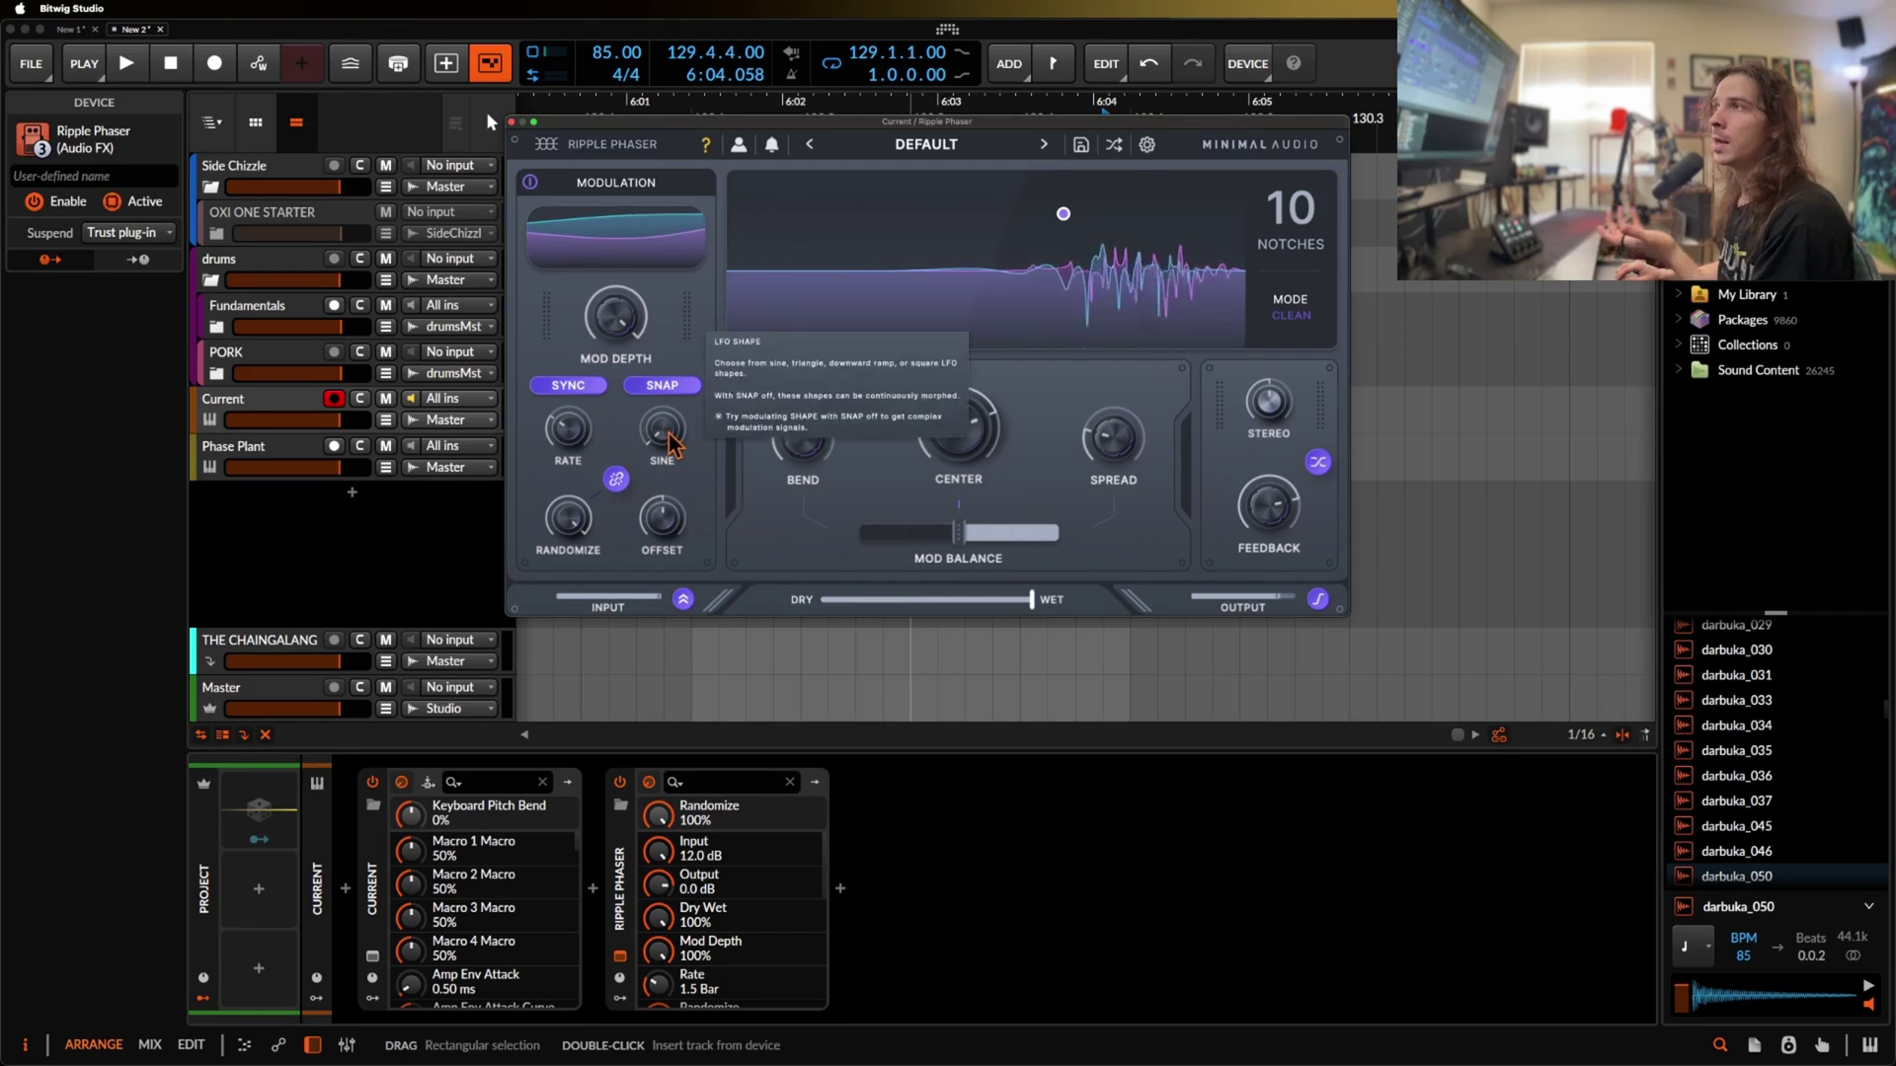
left_click_drag(700, 456, 593, 538)
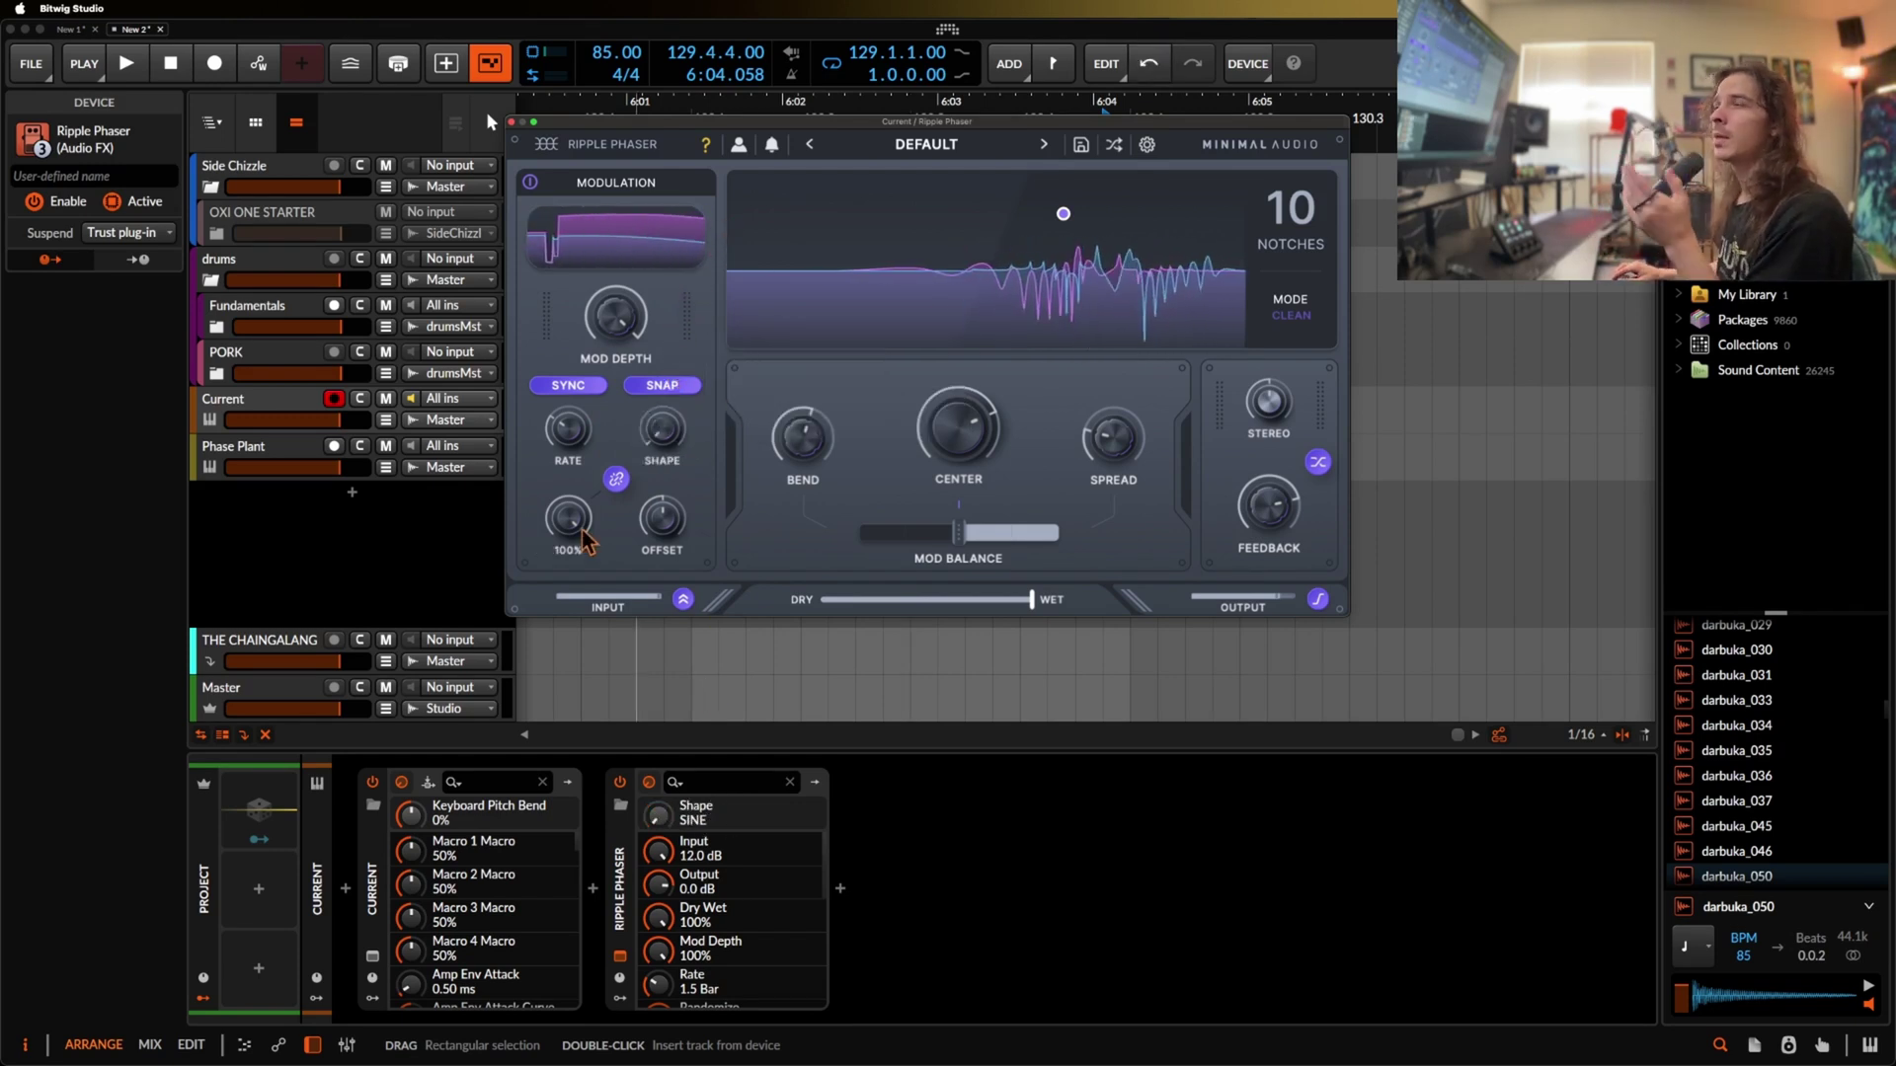
Examine the phaser's soft clip limiter, input gain, output level and input send mode and read their hints
mouse_move(576, 531)
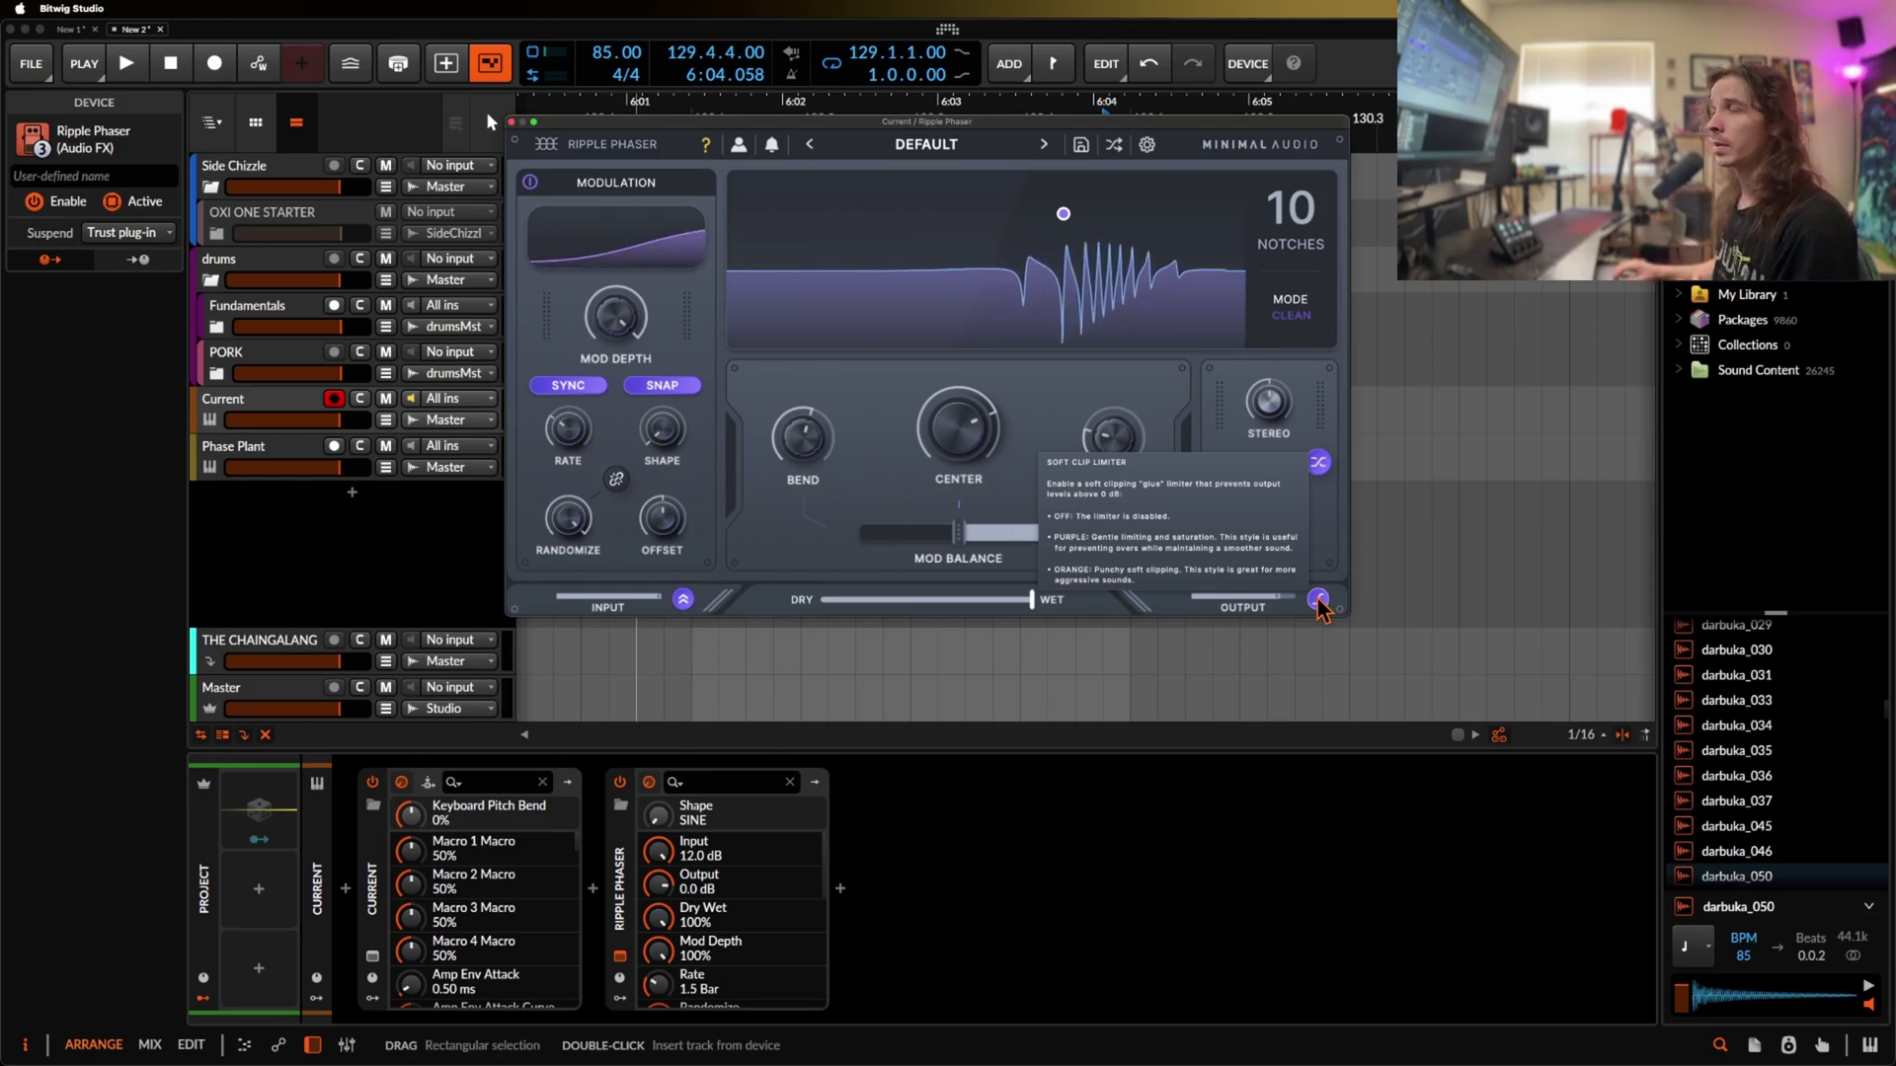
mouse_move(659, 605)
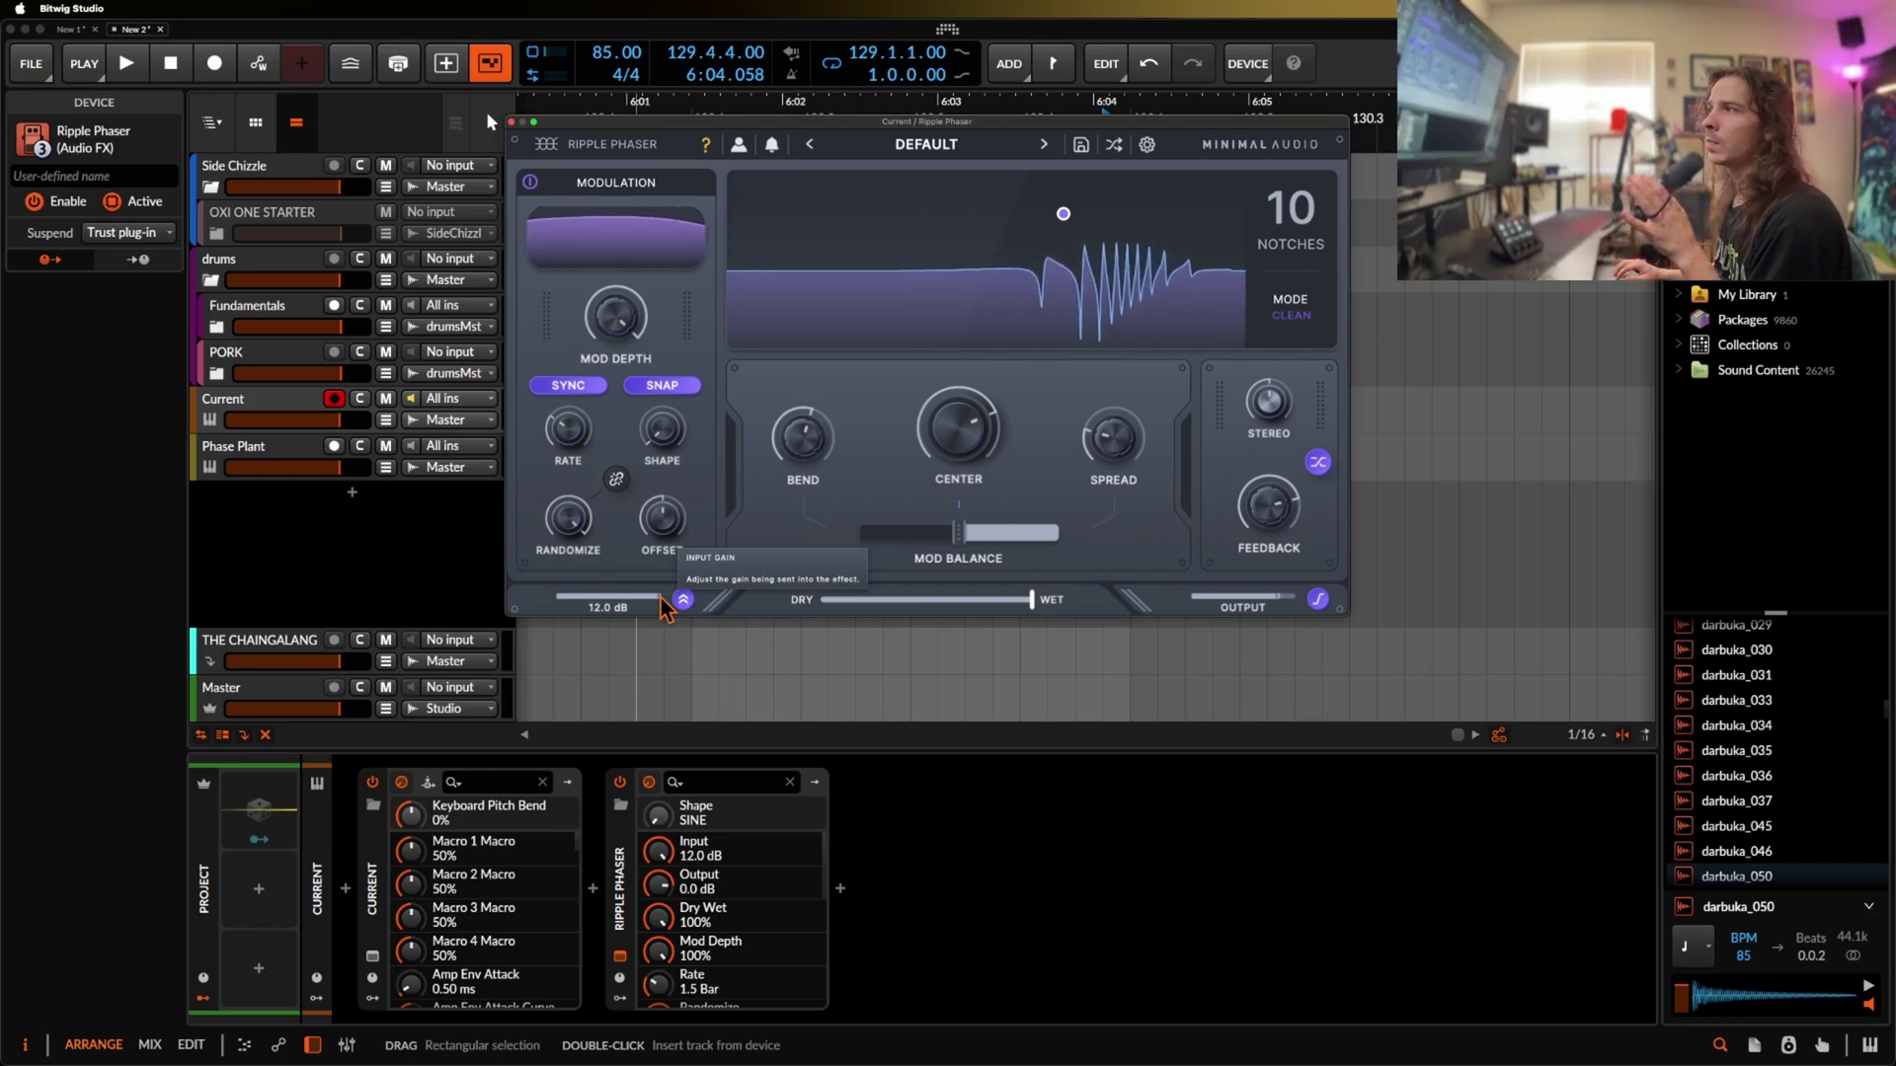
mouse_move(1267, 553)
mouse_move(1167, 607)
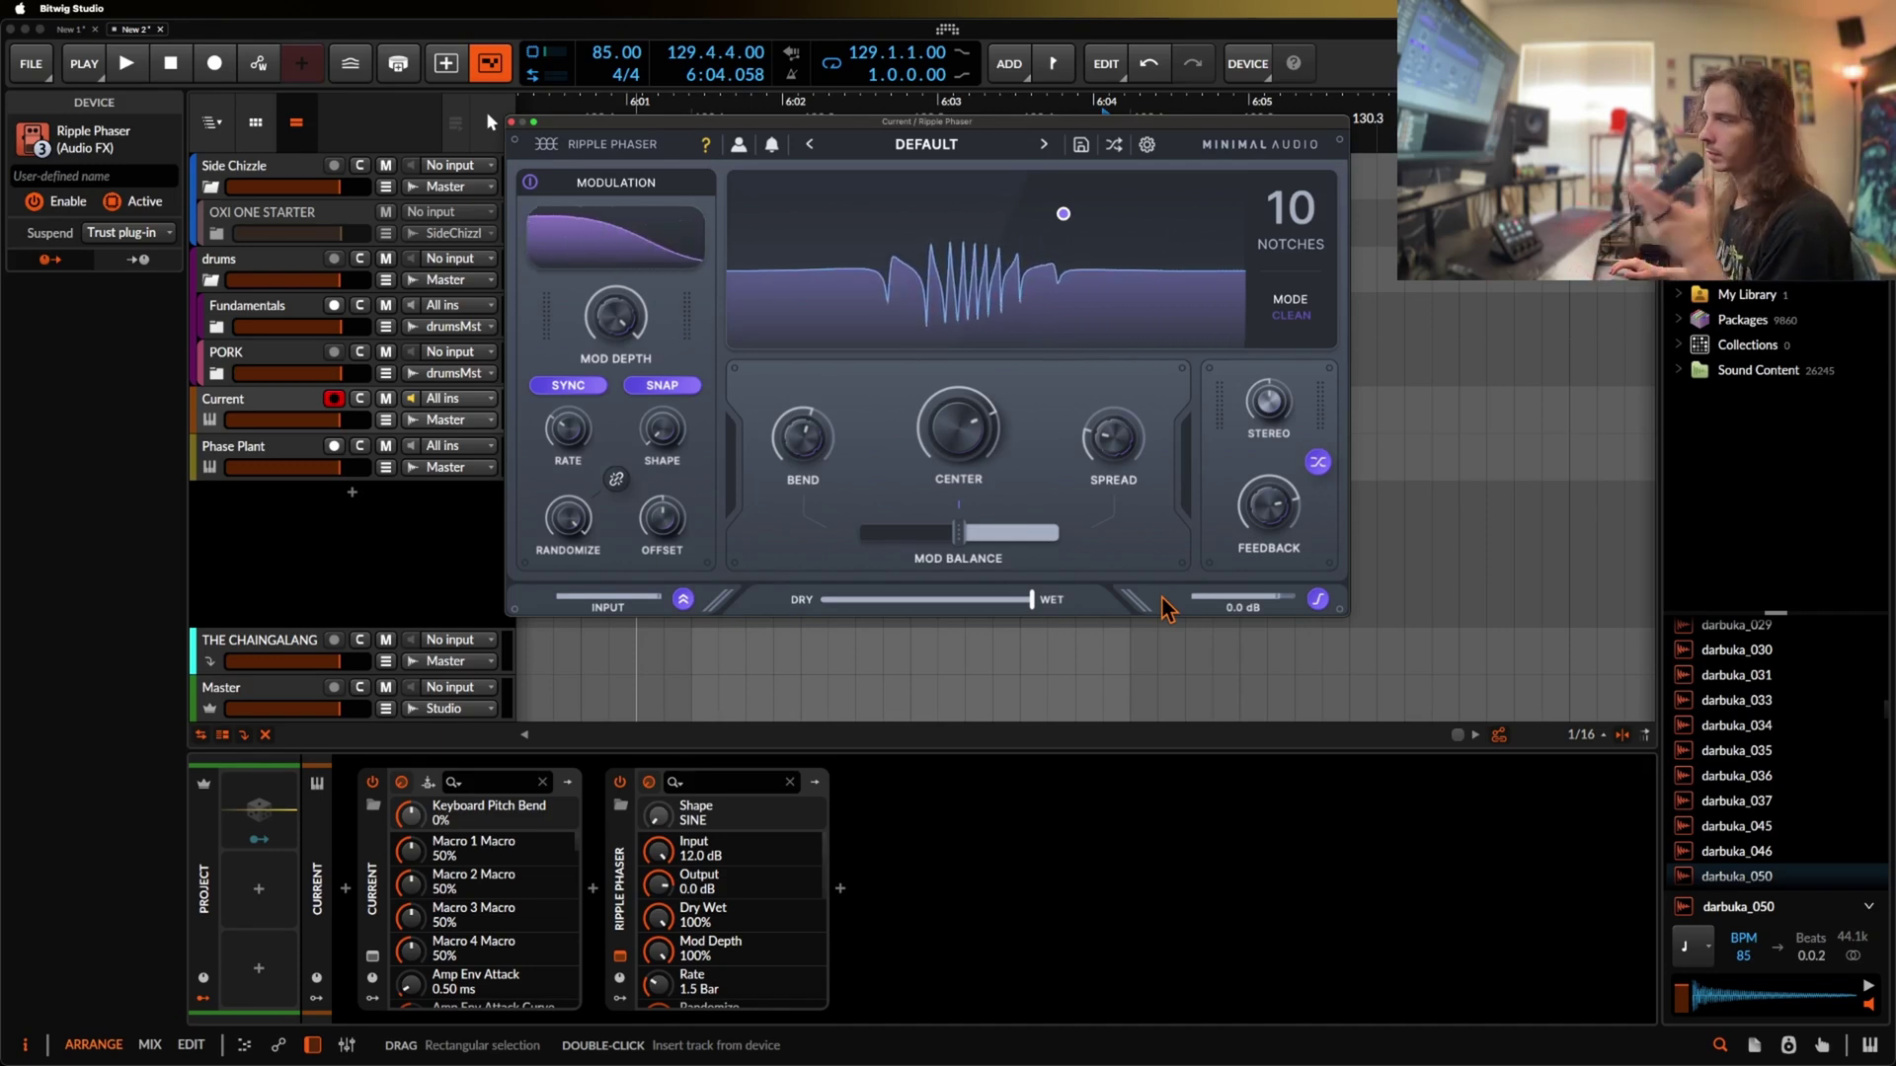
left_click(681, 597)
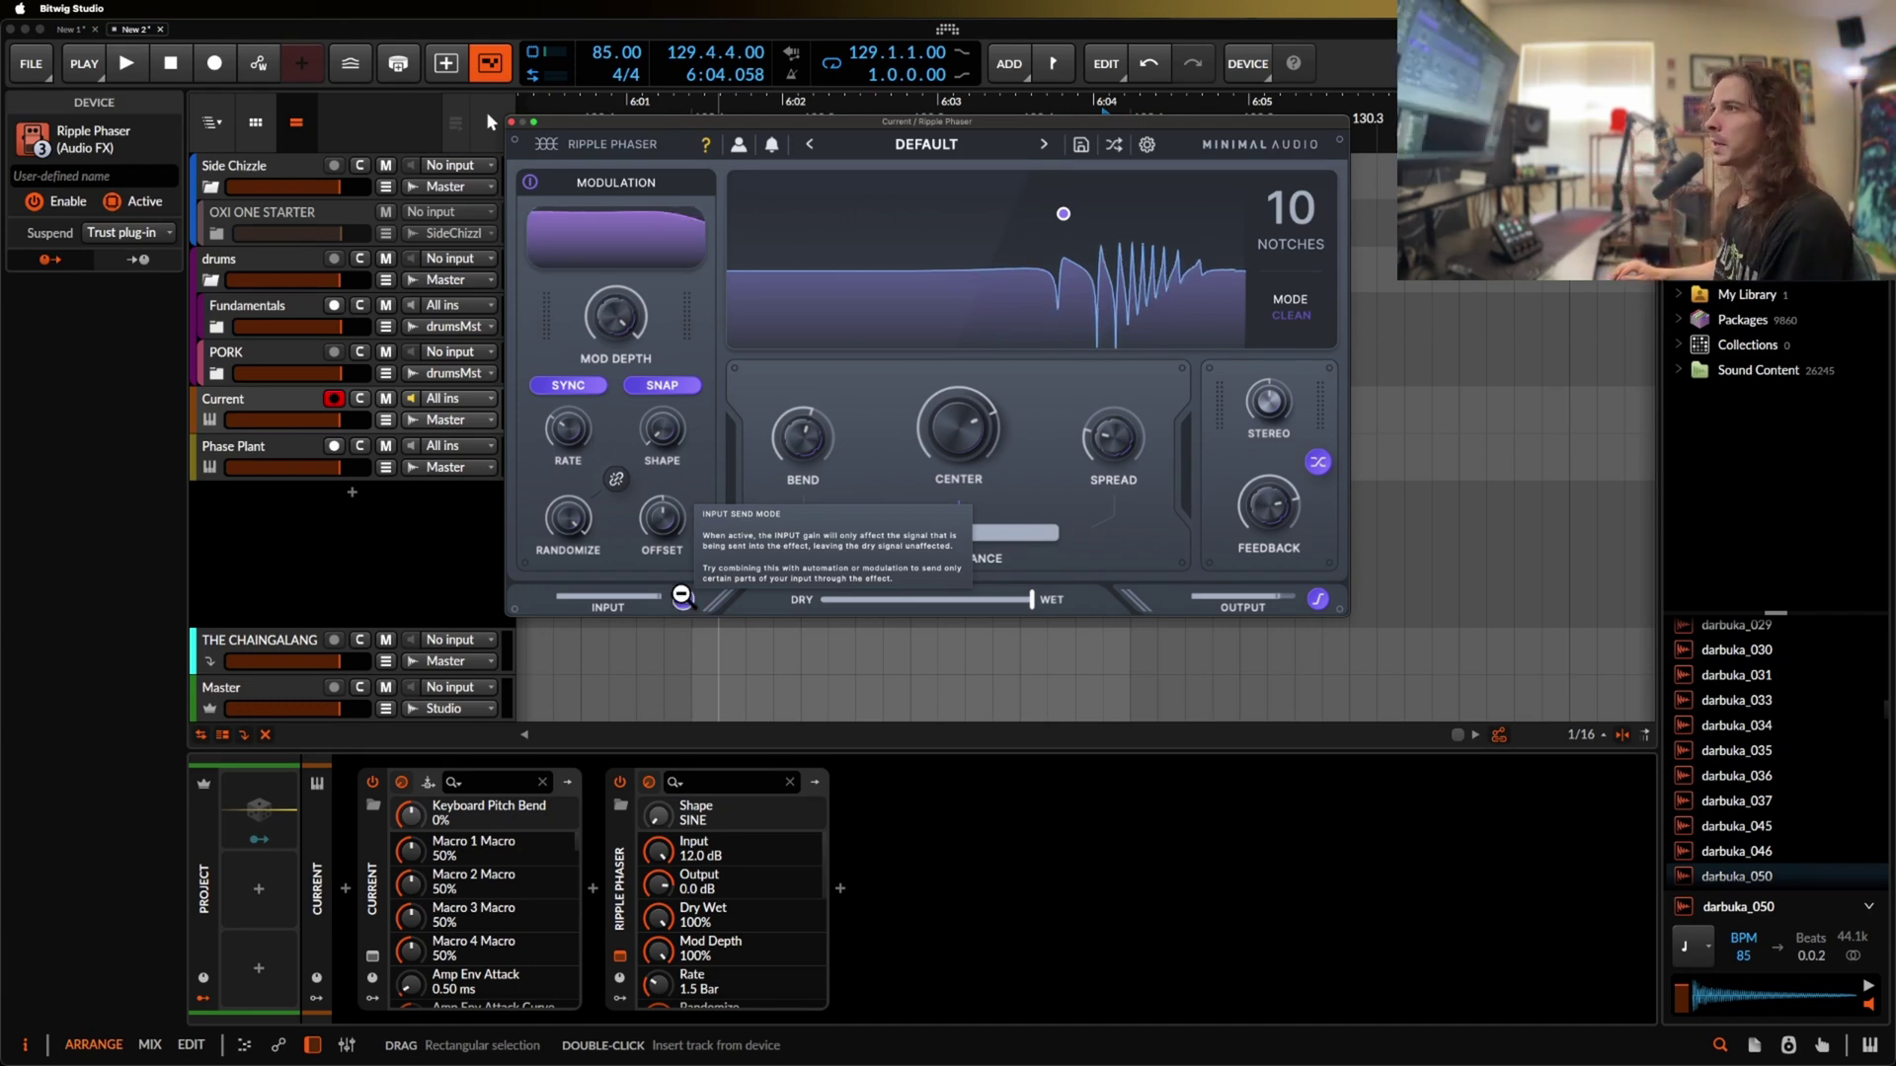
Turn on the phaser's input send mode
left_click(684, 598)
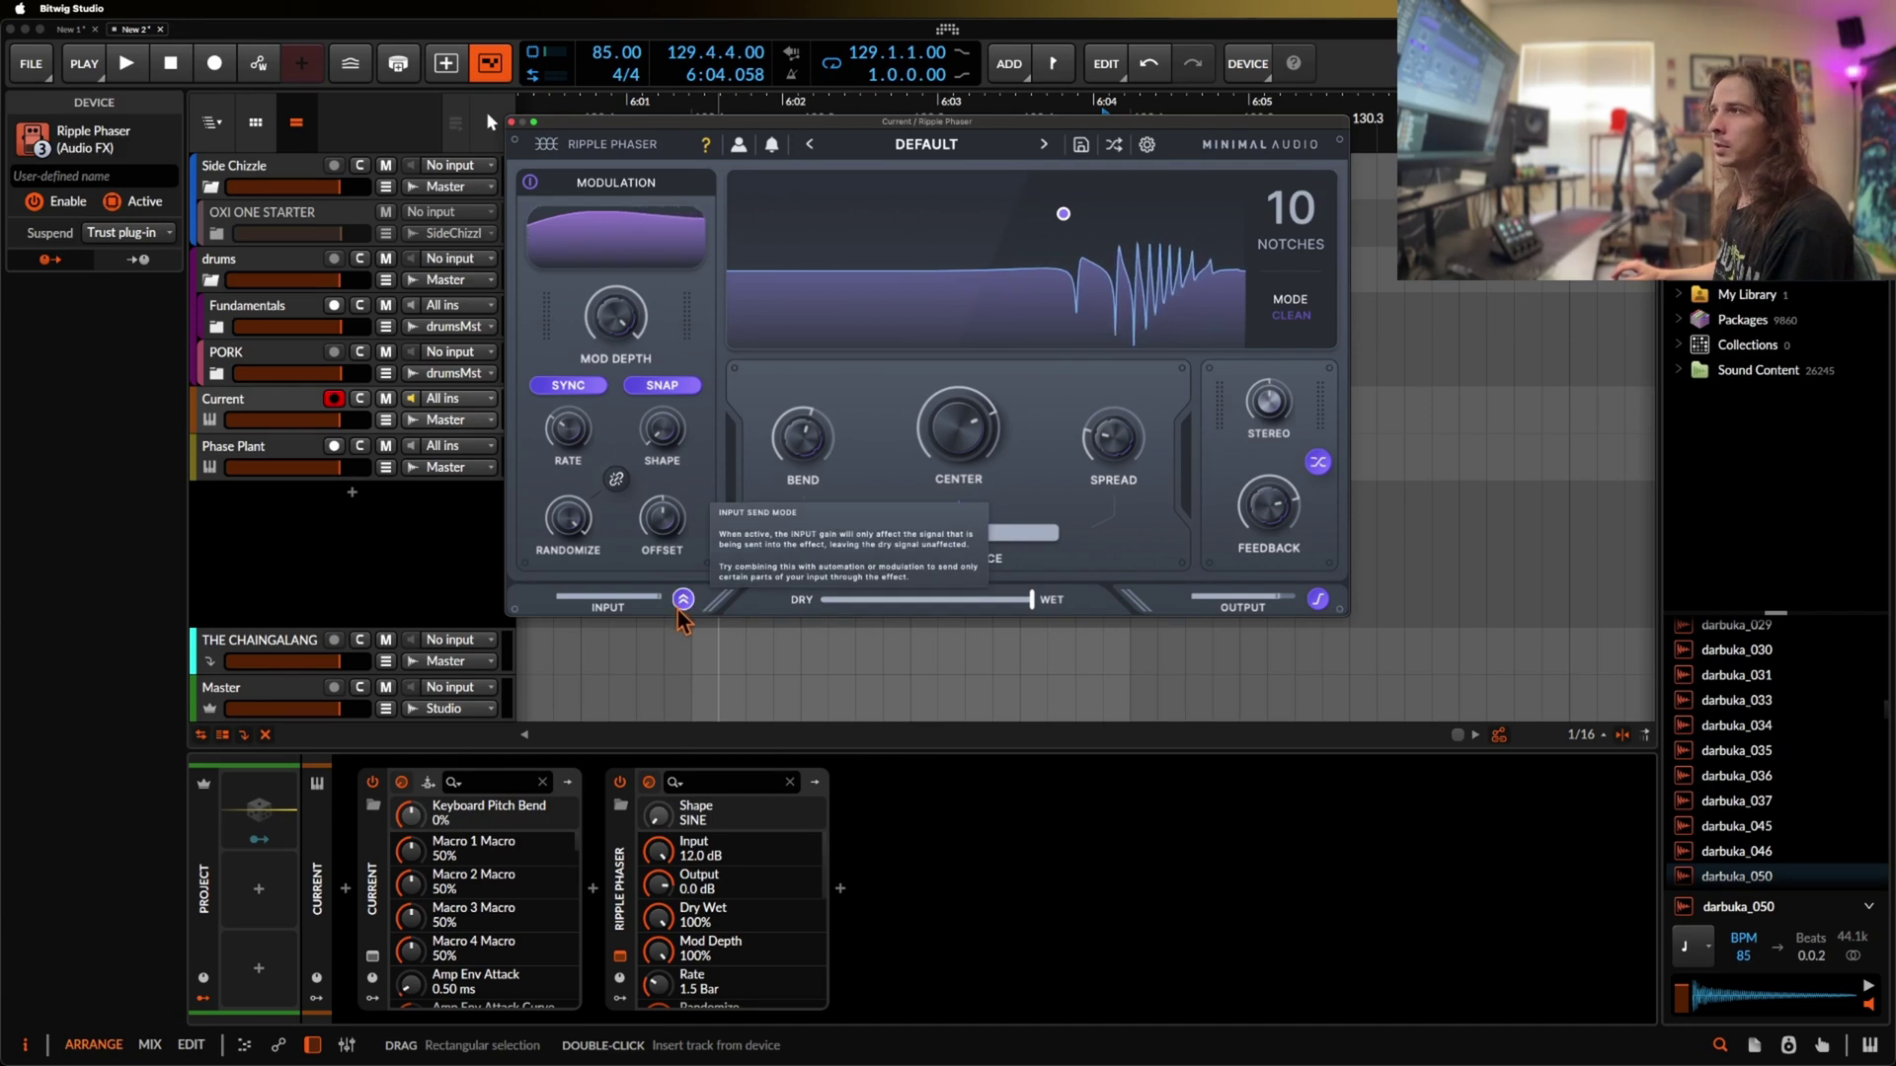
left_click(683, 598)
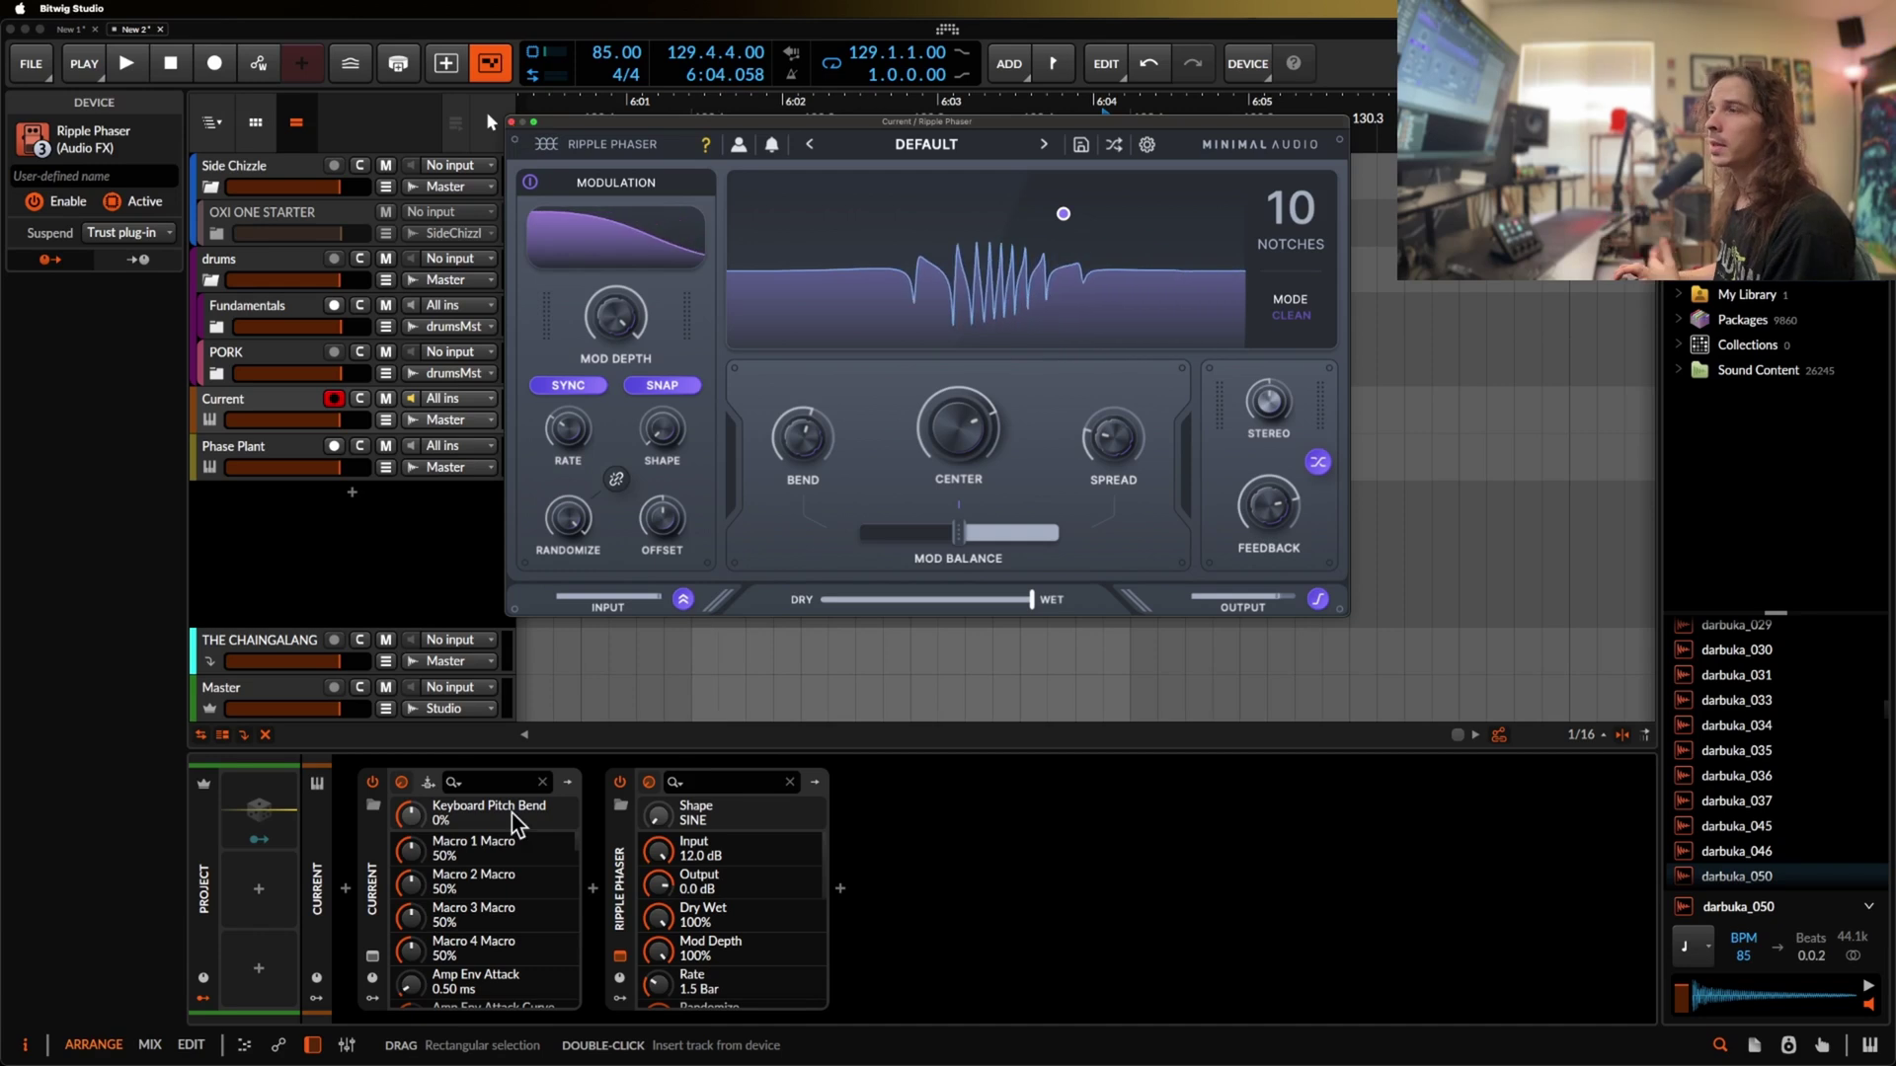
Load the DEFAULT user preset in the Current synth and show its engine page
left_click(372, 957)
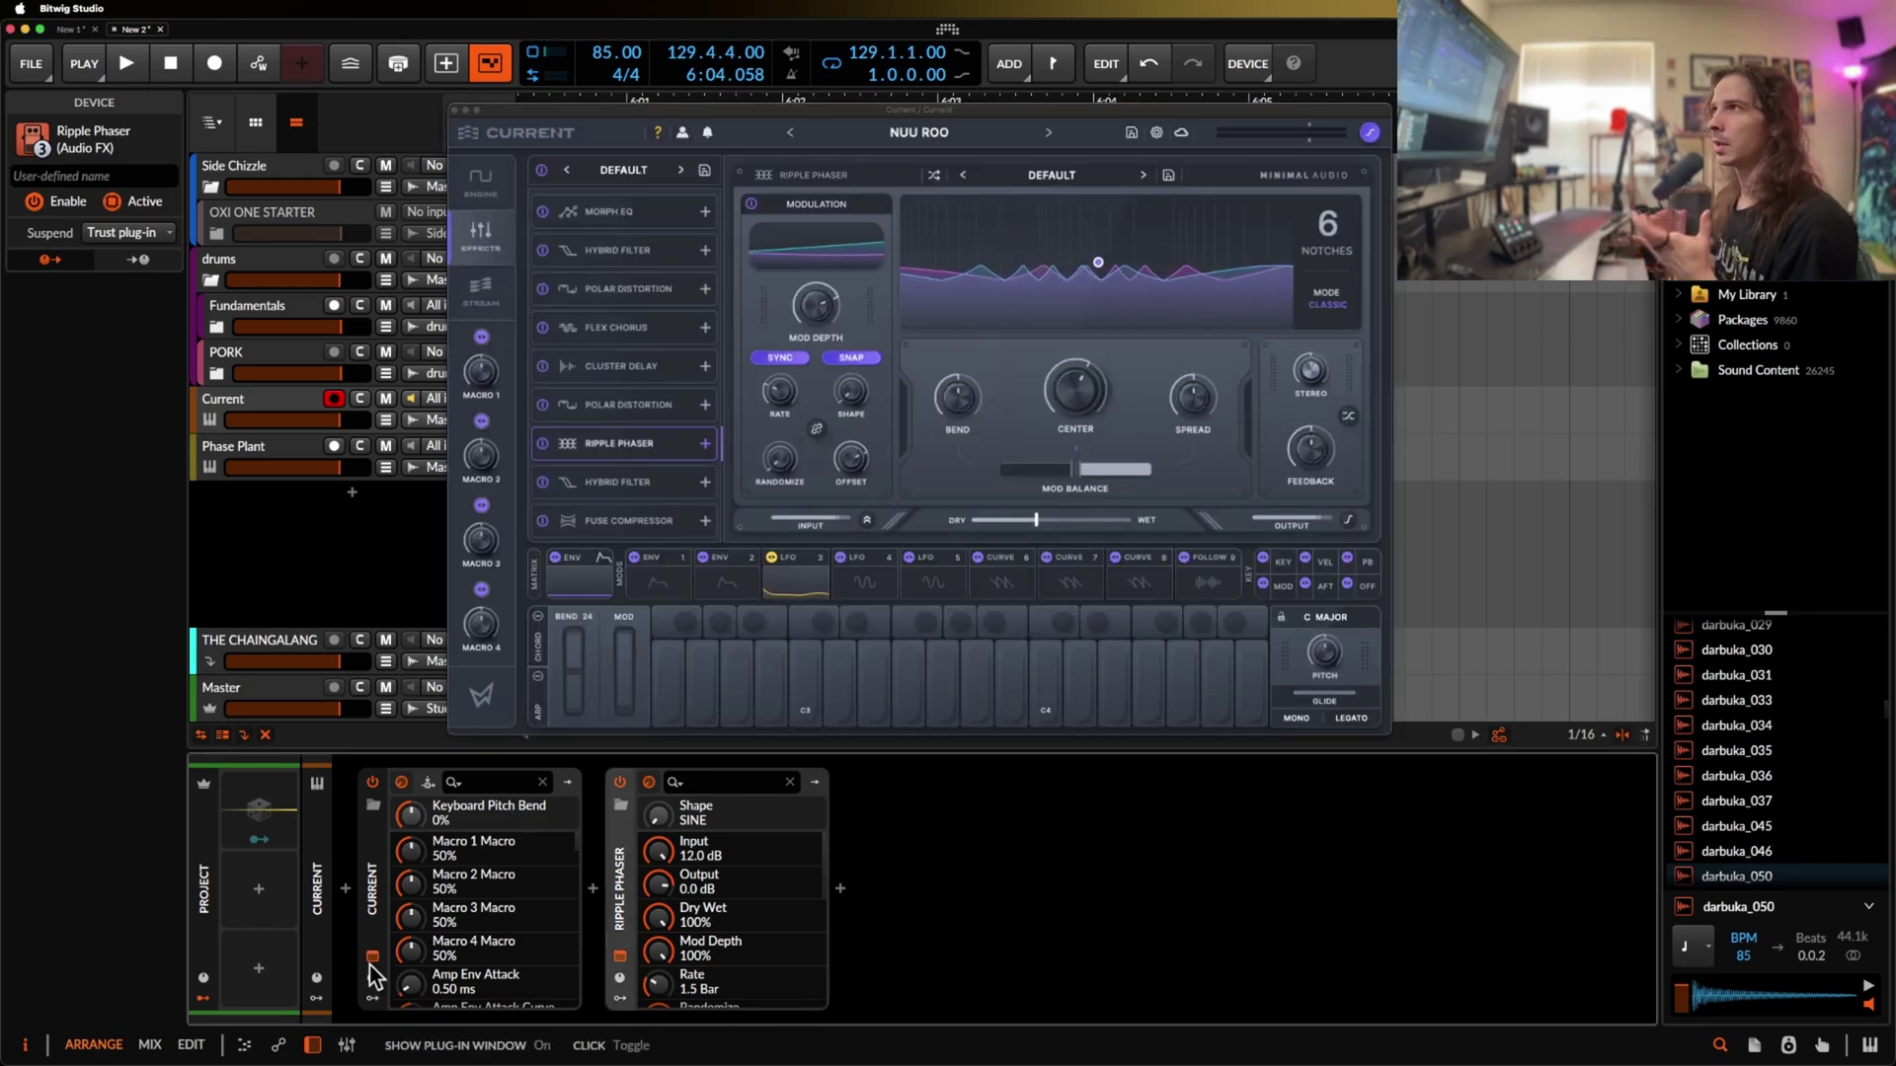
left_click(892, 143)
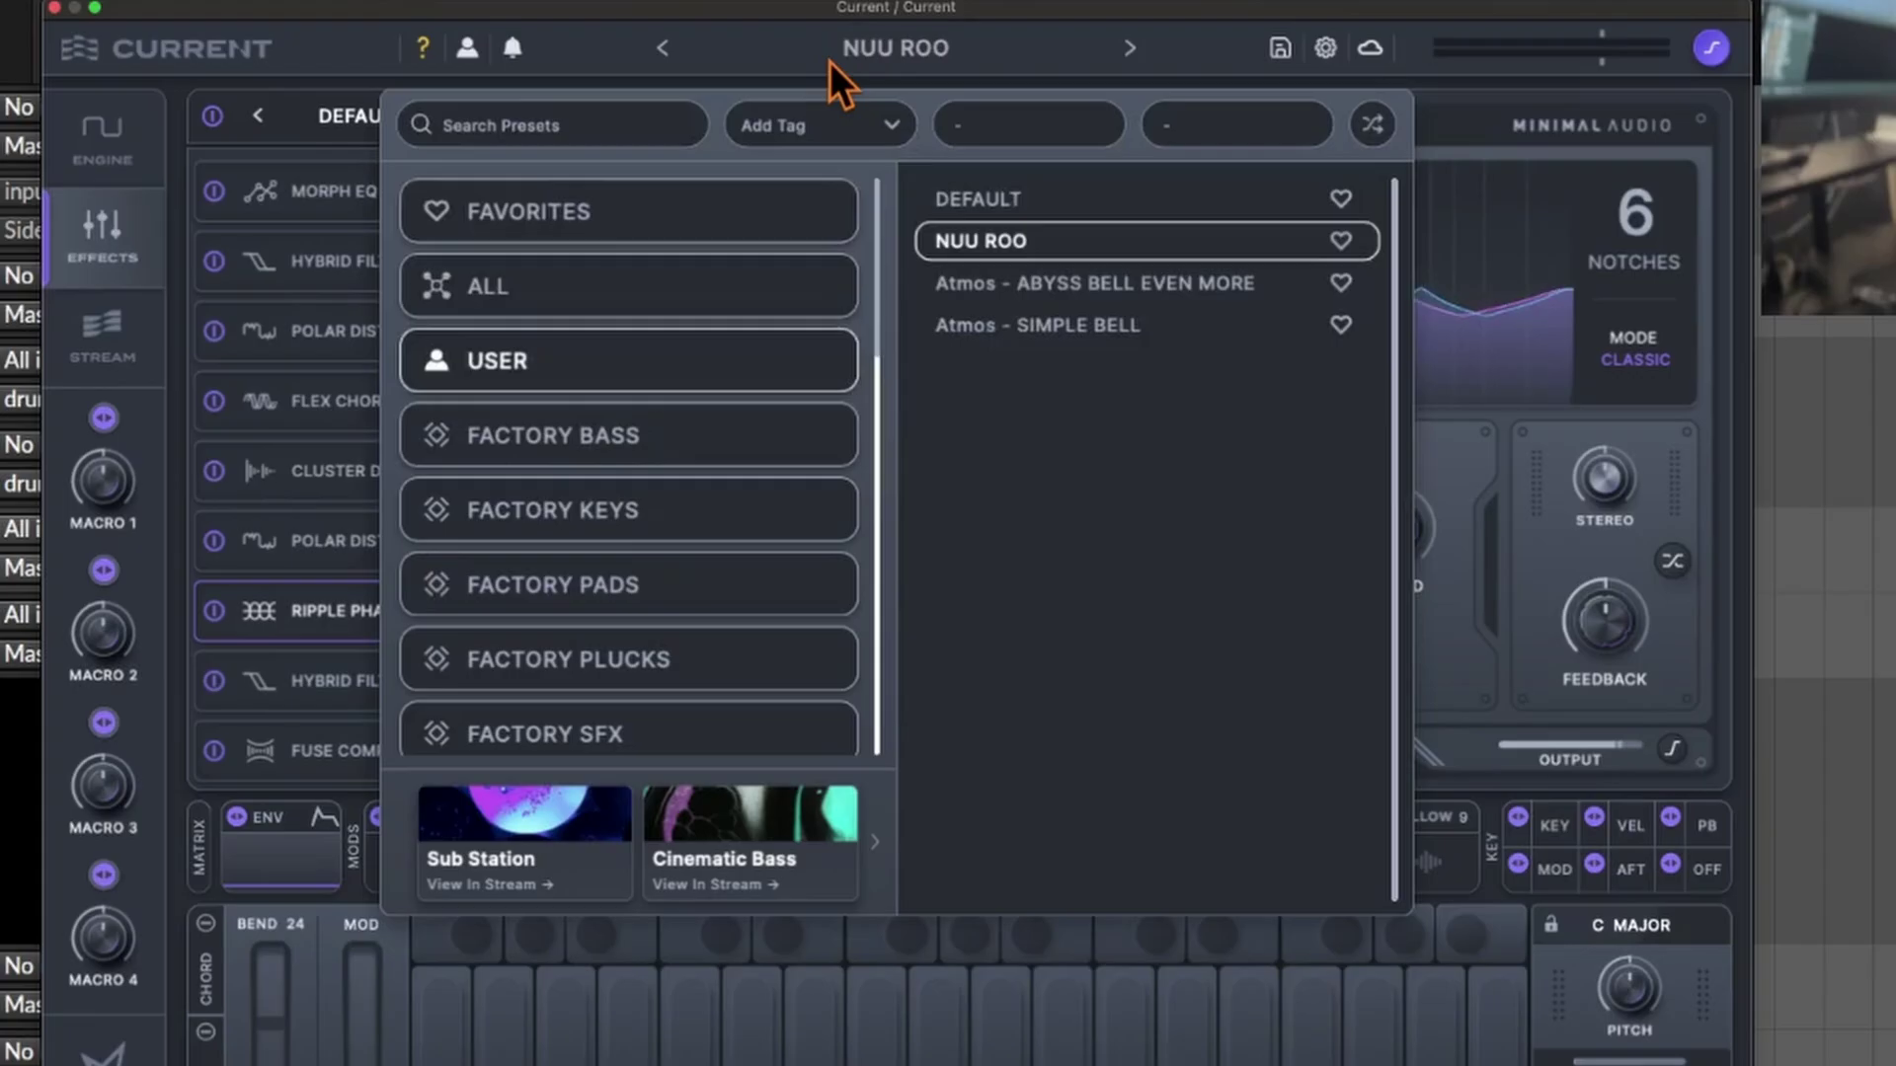
left_click(976, 222)
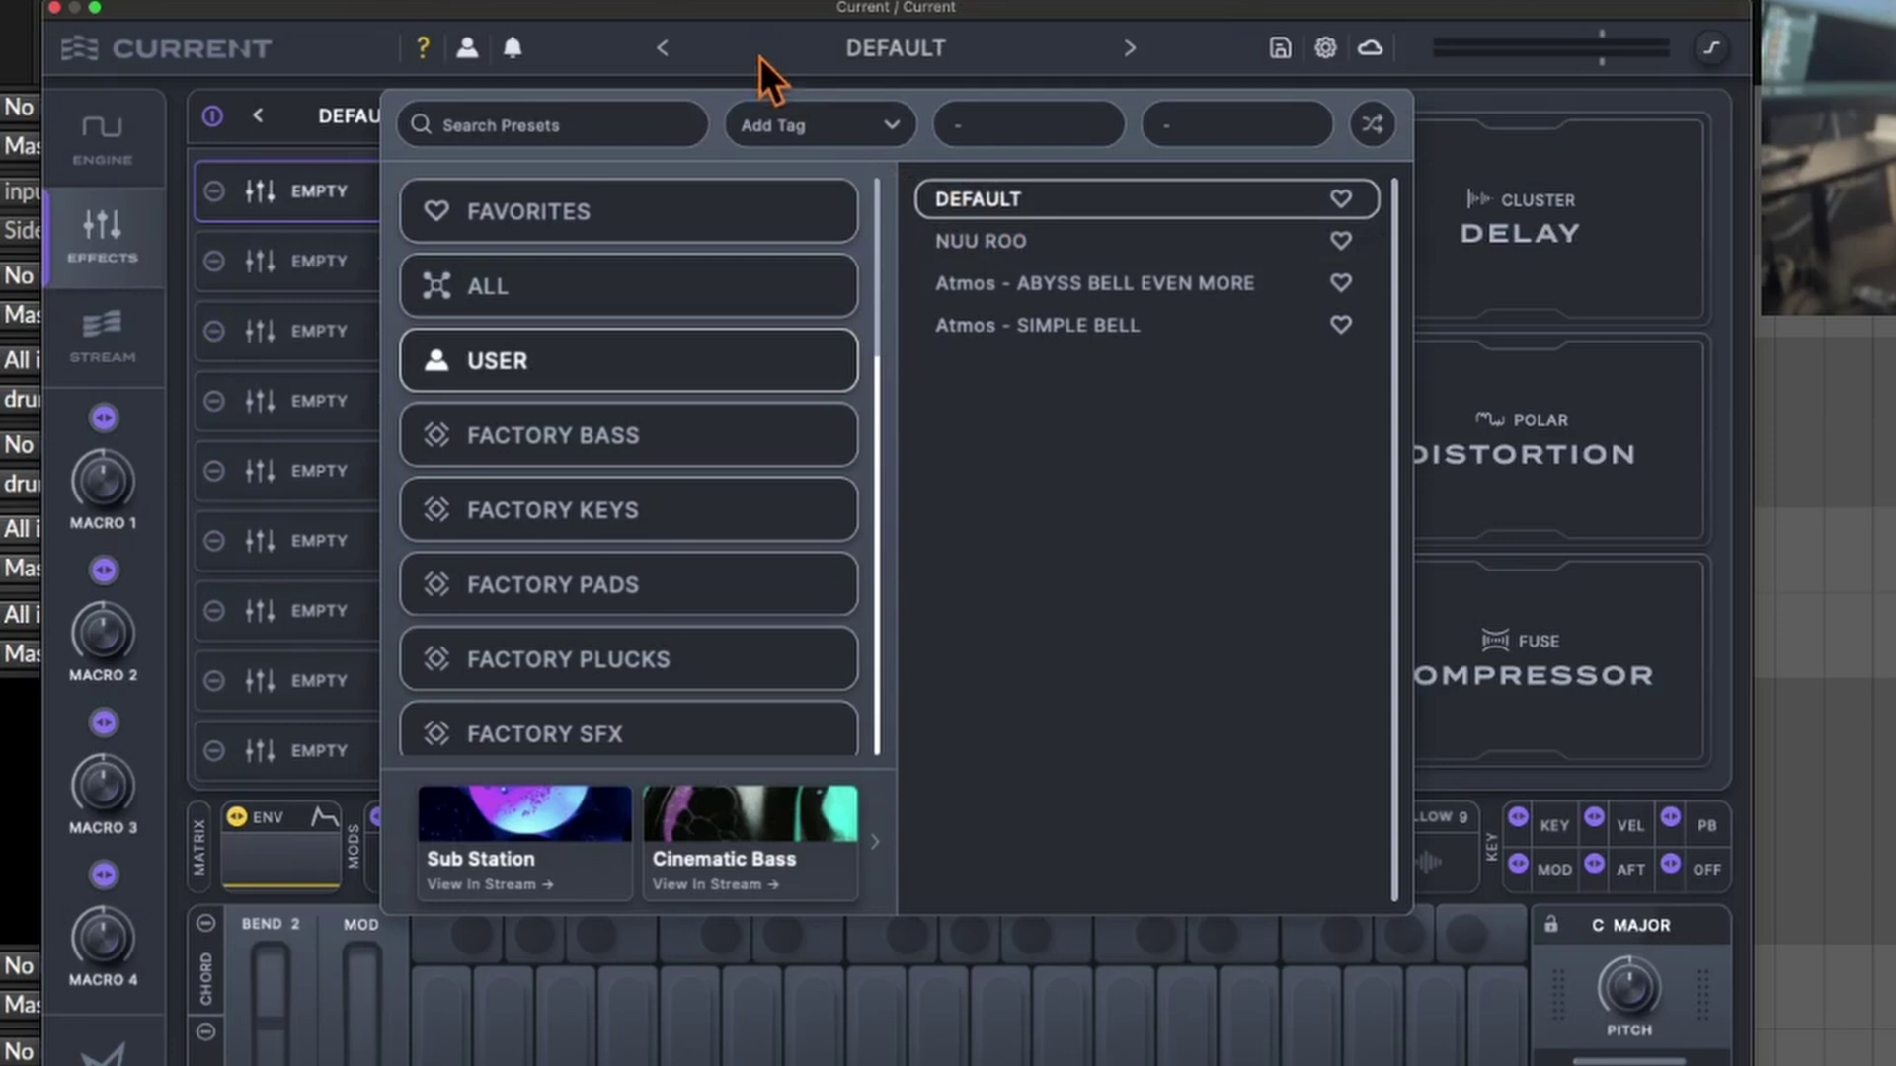
left_click(571, 59)
left_click(121, 146)
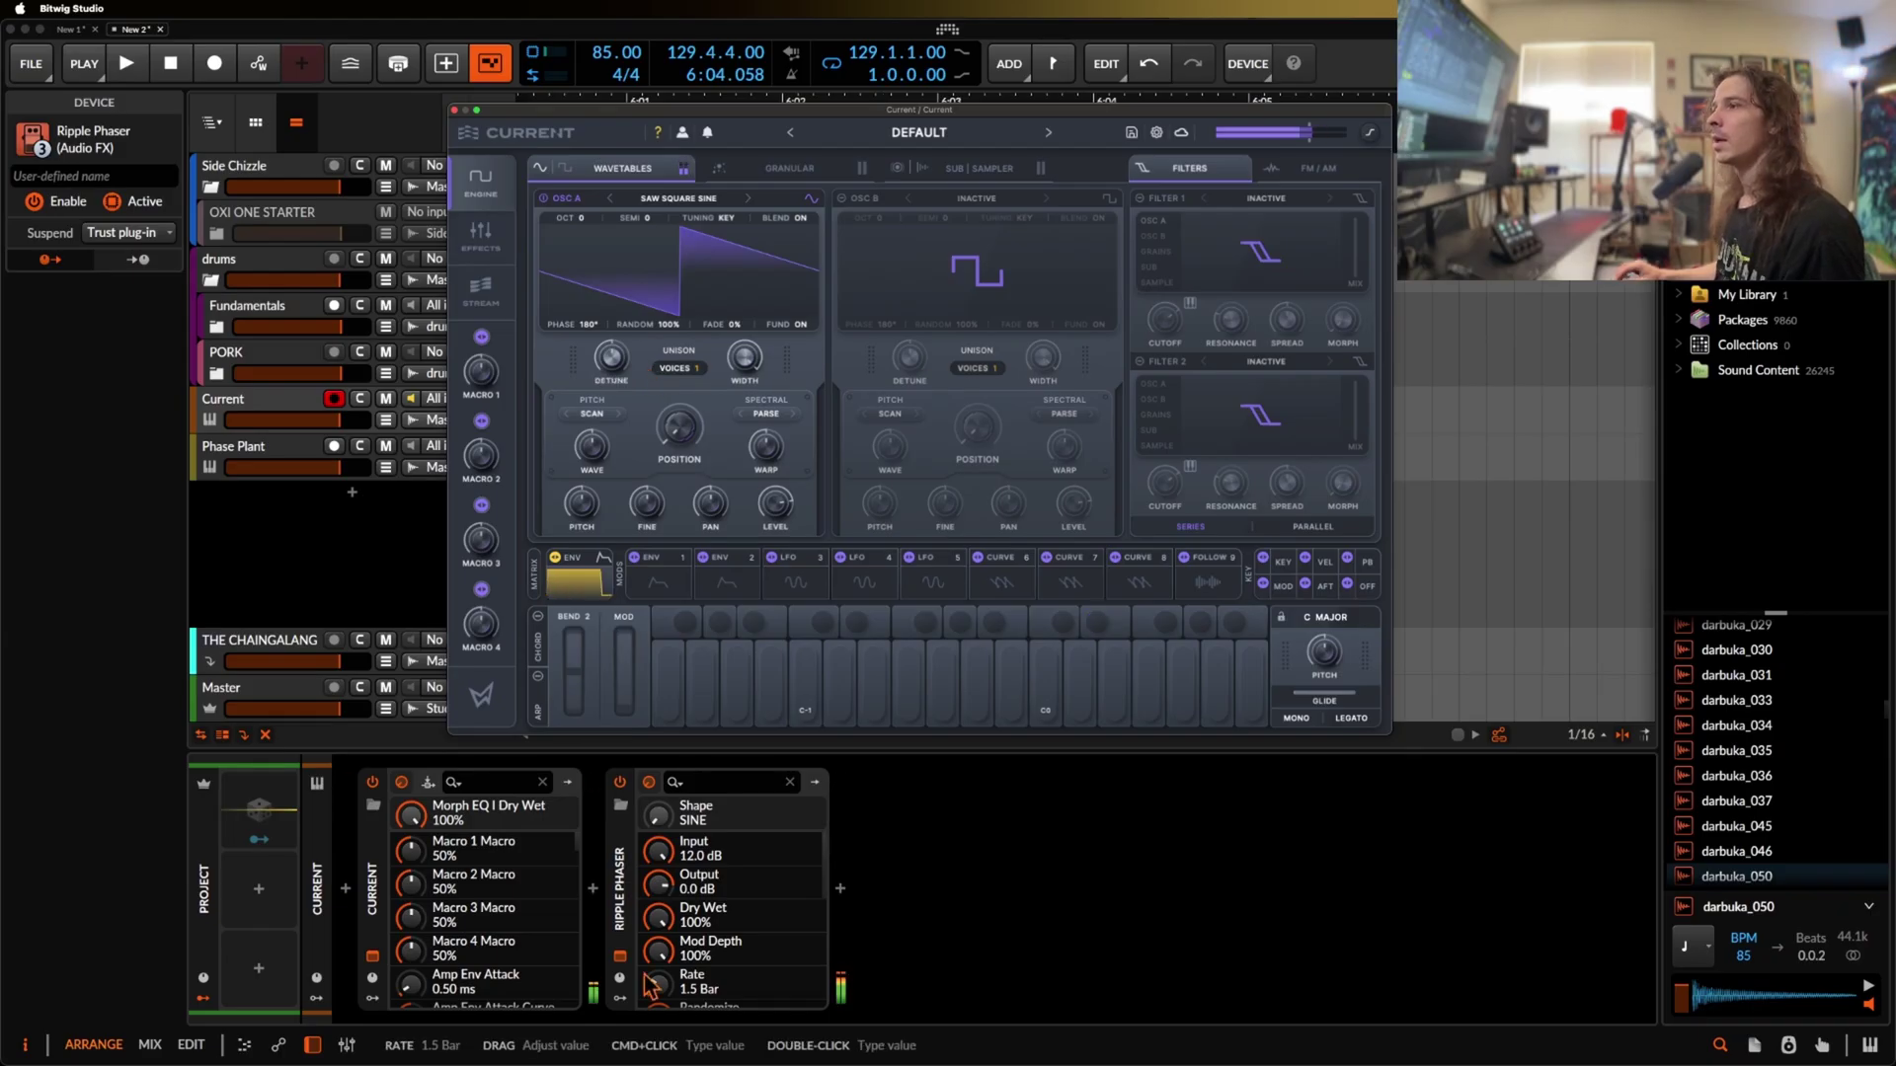
Set the Ripple Phaser to 24 notches, readjust its center and spread, and set the bend to 73%
left_click(621, 958)
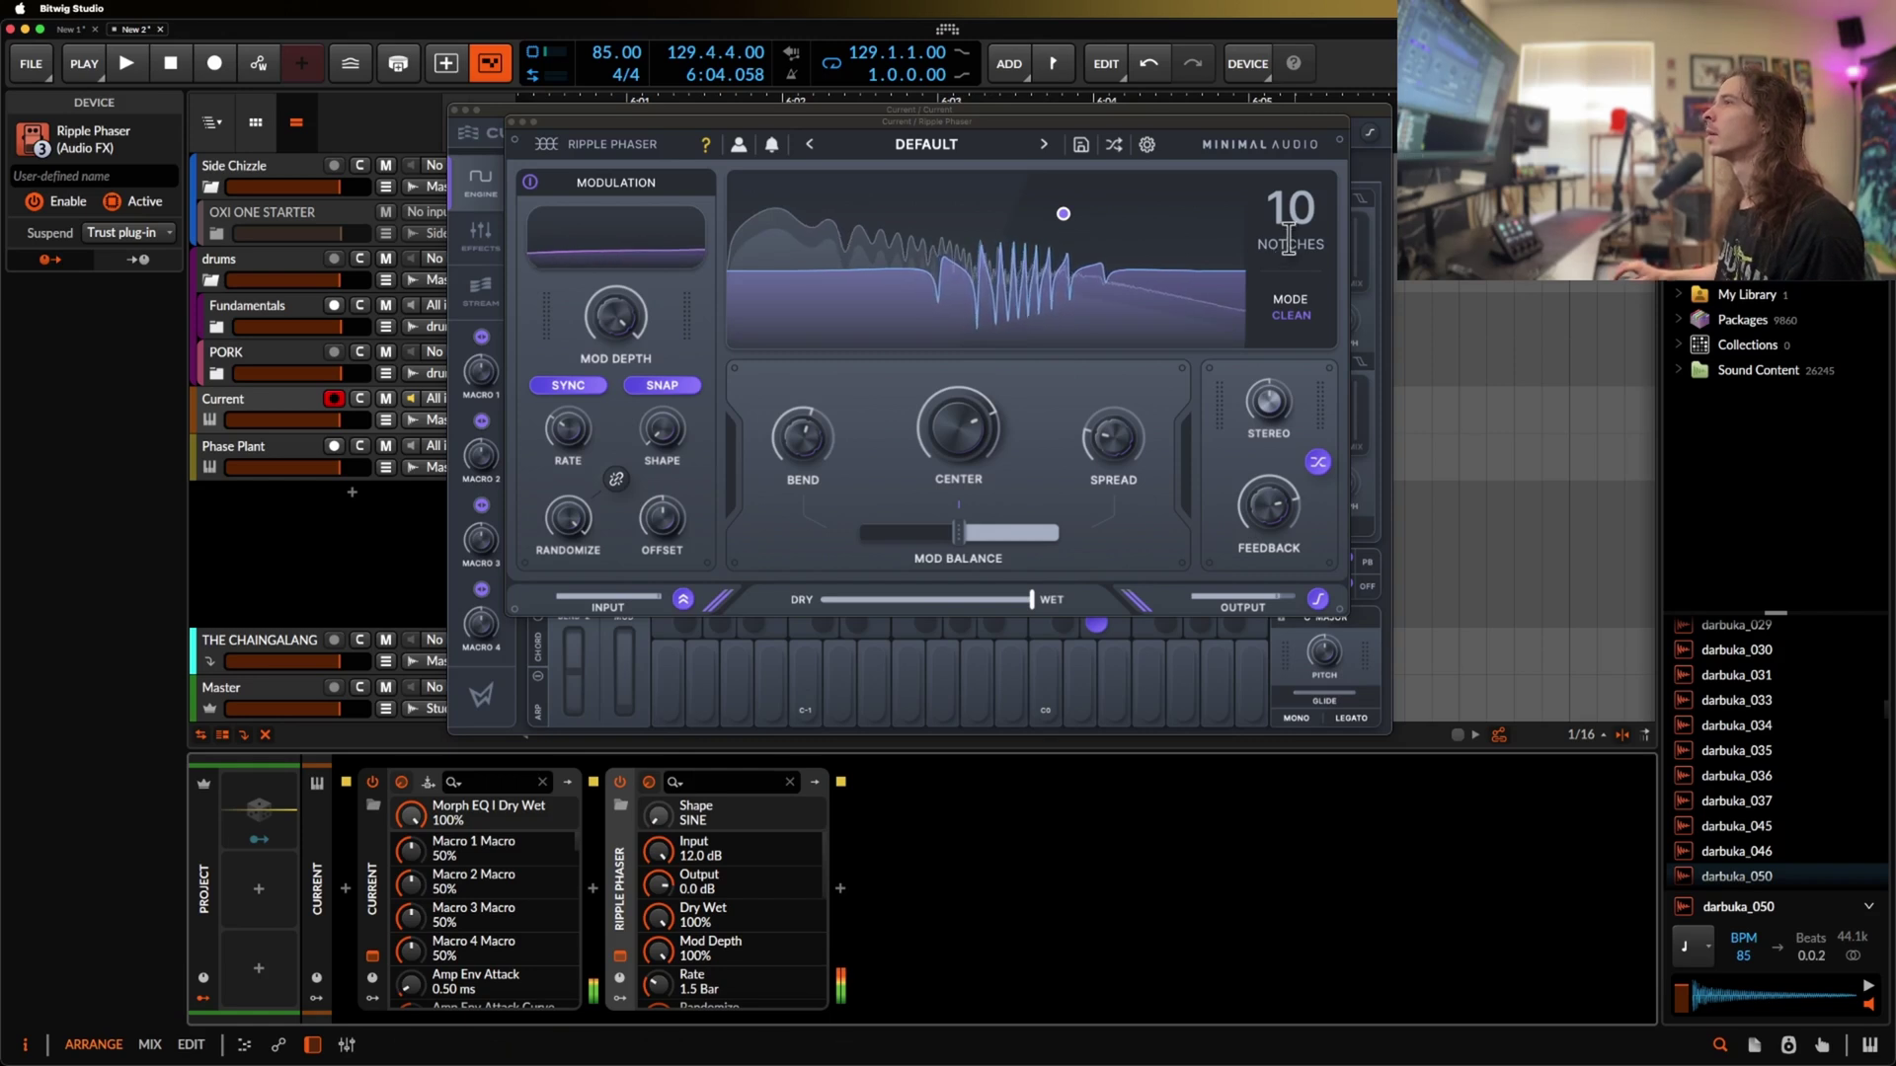
left_click_drag(1284, 128, 1283, 99)
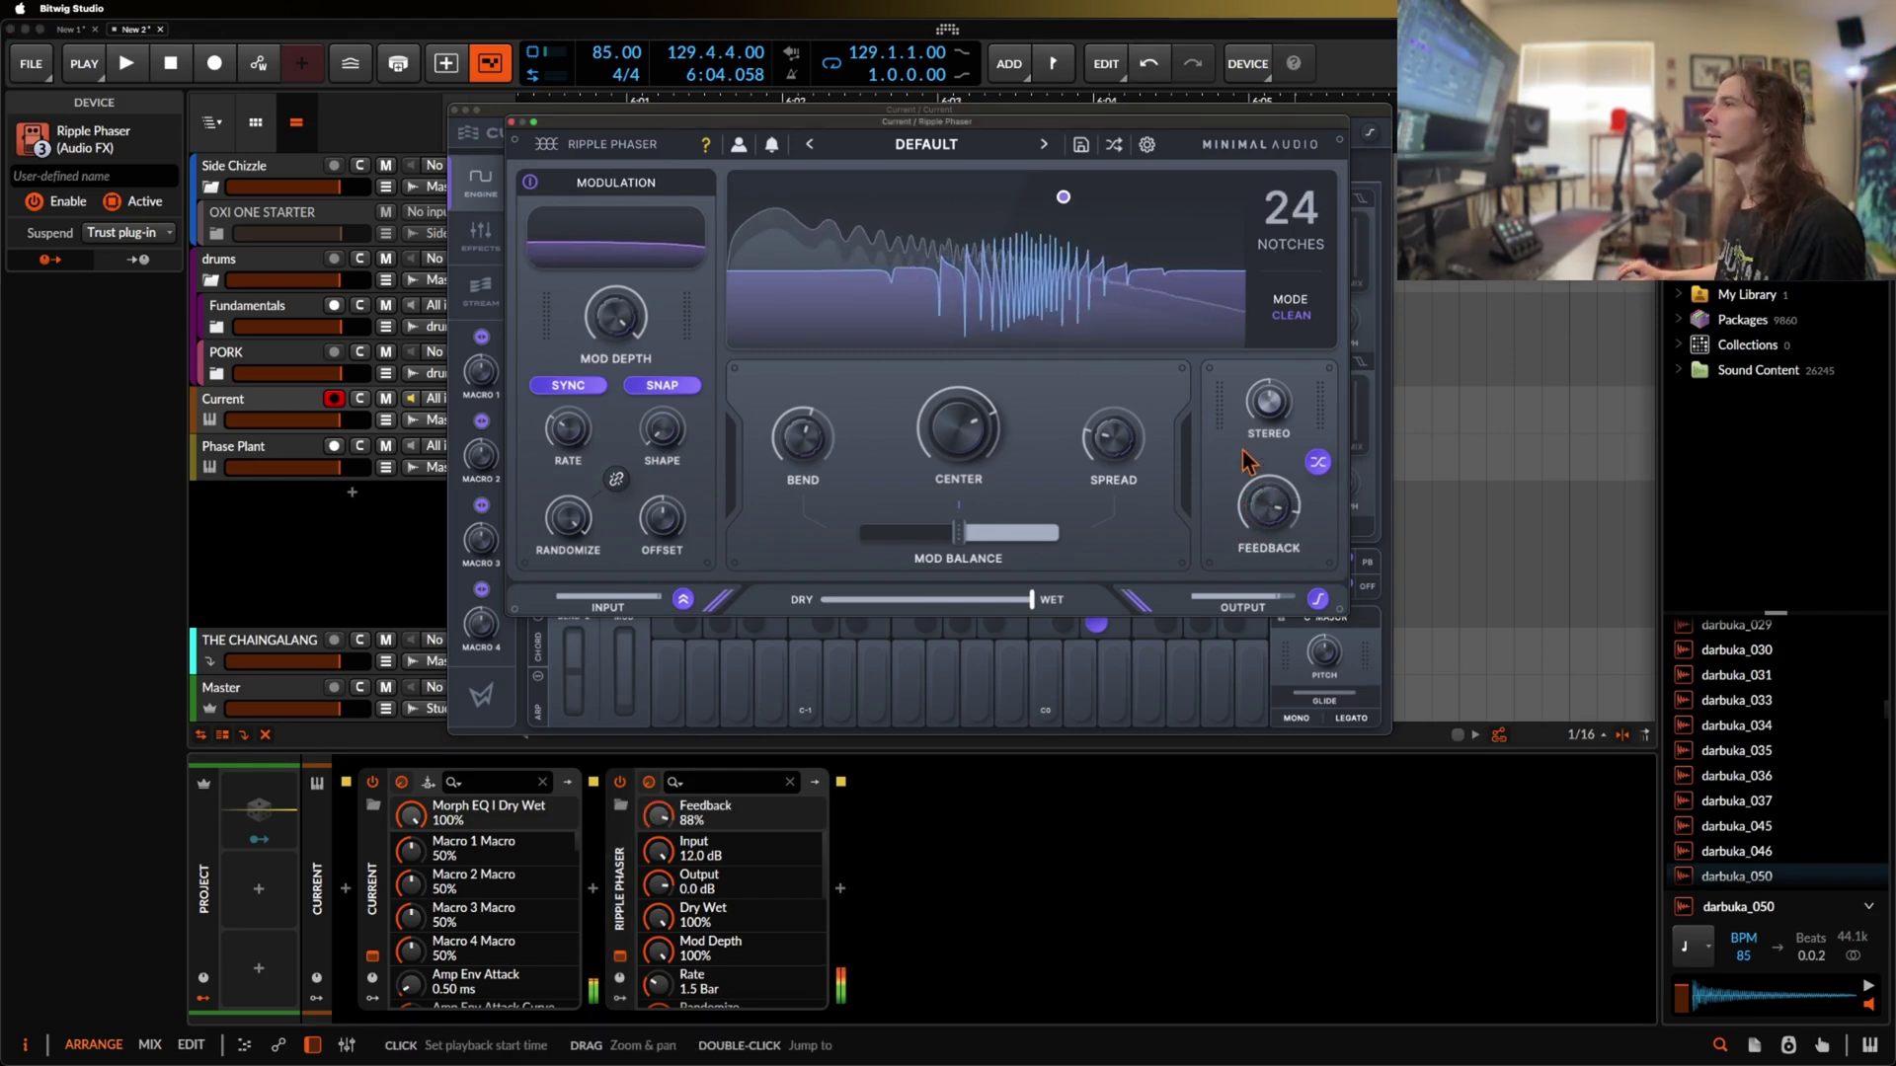
left_click_drag(1112, 437, 1123, 411)
left_click_drag(990, 405, 963, 397)
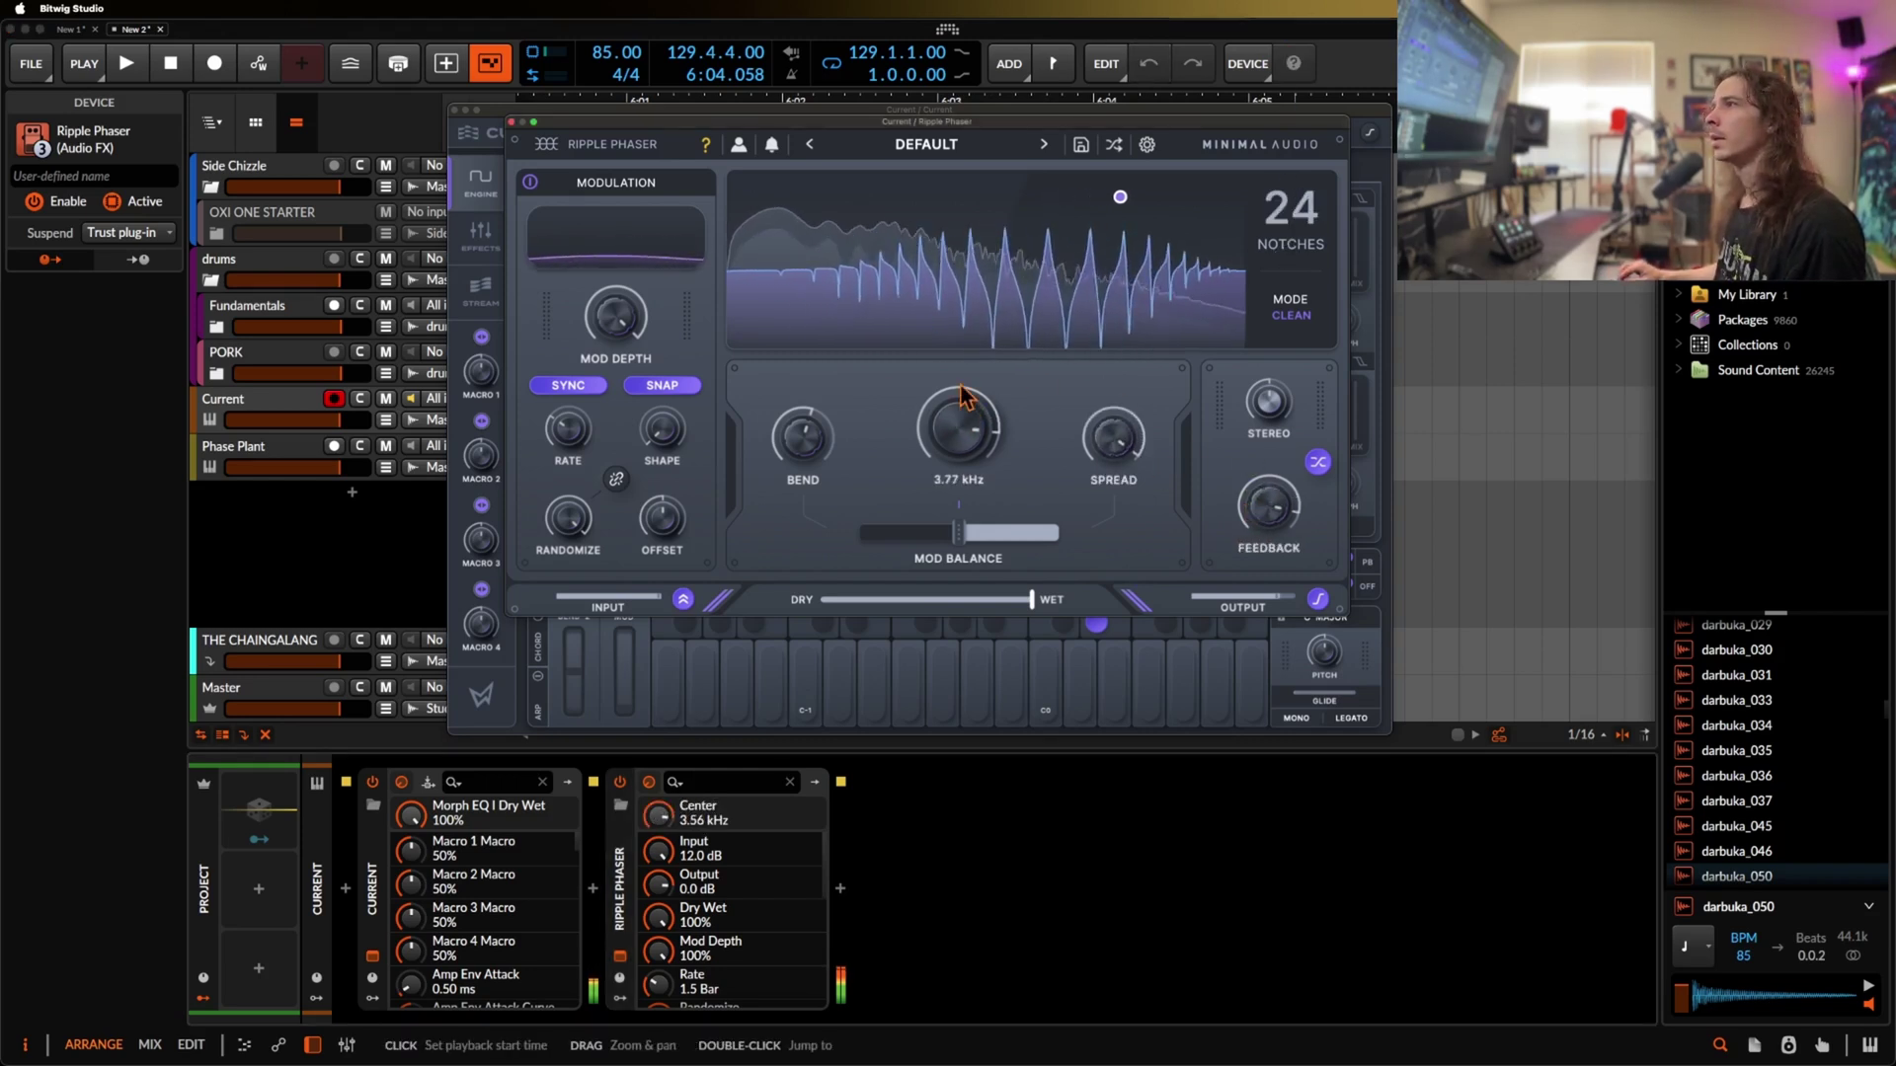
left_click_drag(801, 439, 802, 365)
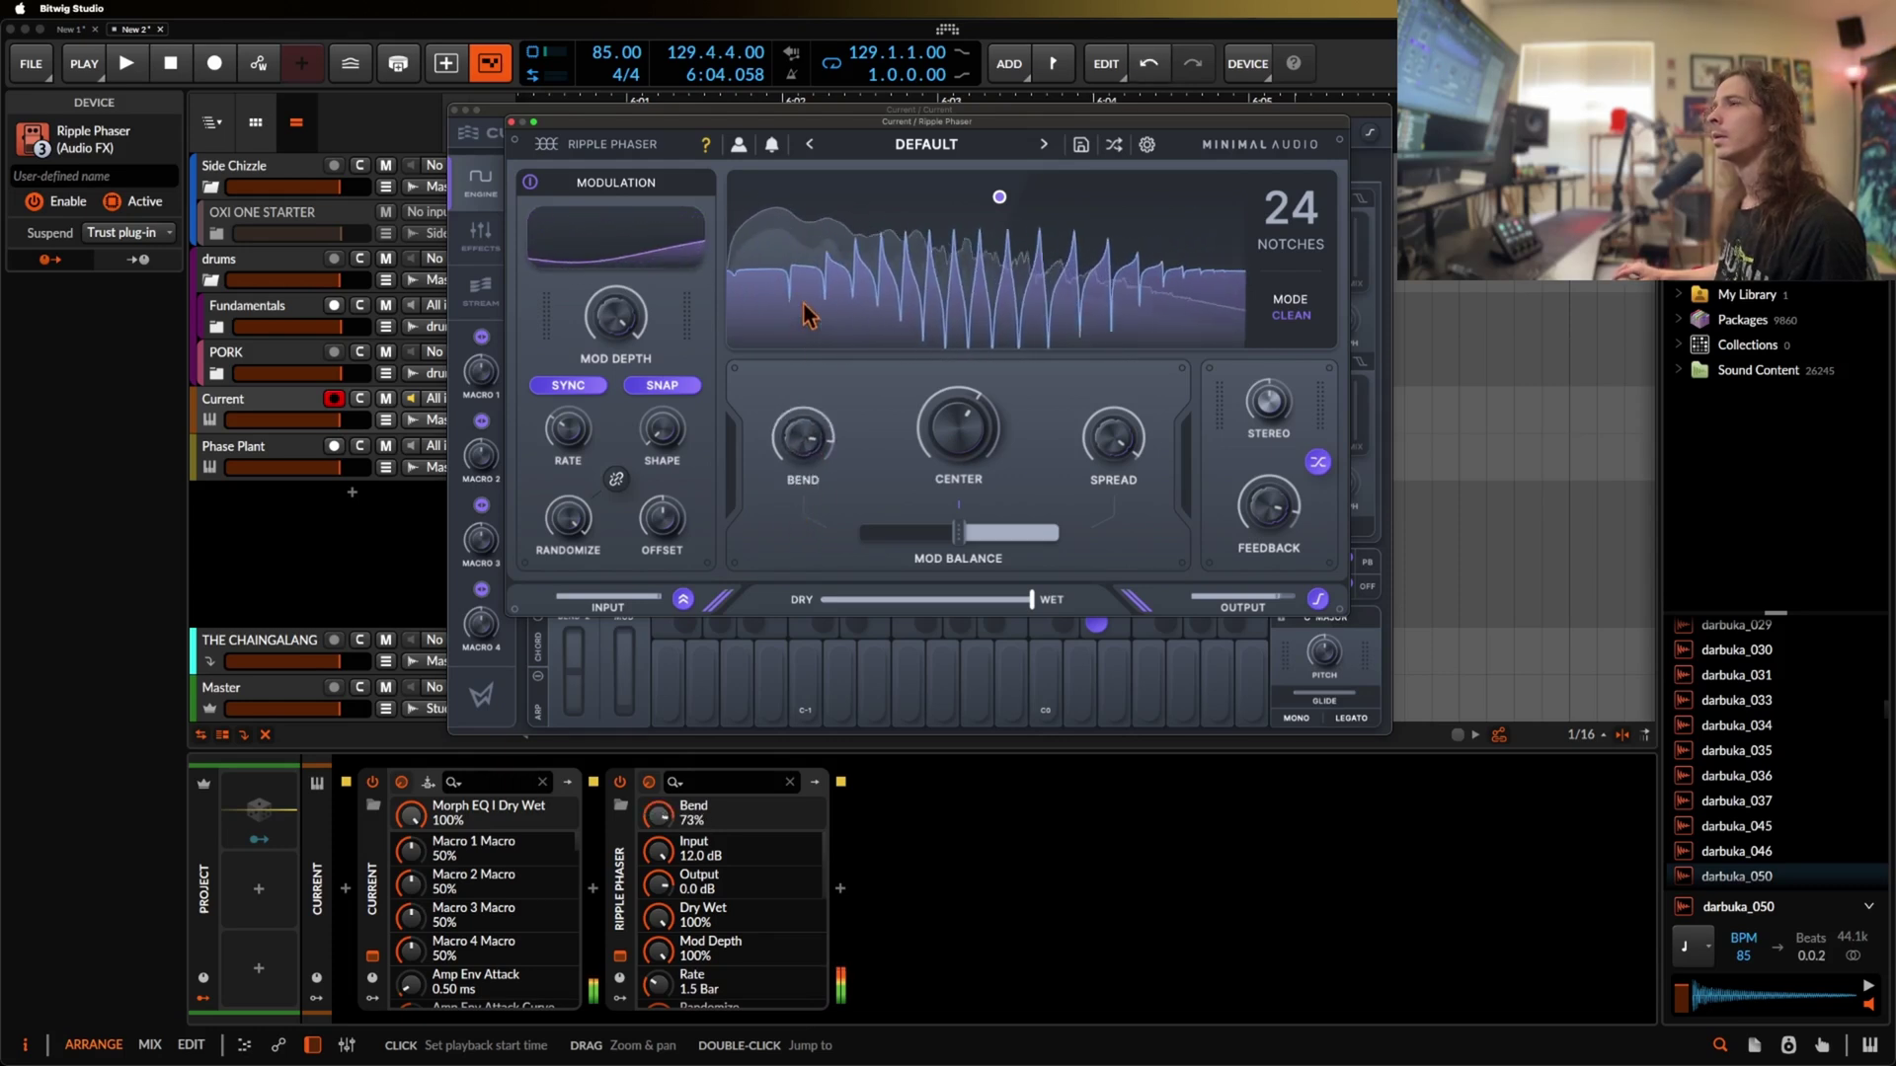
Set the phaser modulation's offset to 92° and its rate to 6 Bar
left_click_drag(661, 519, 657, 486)
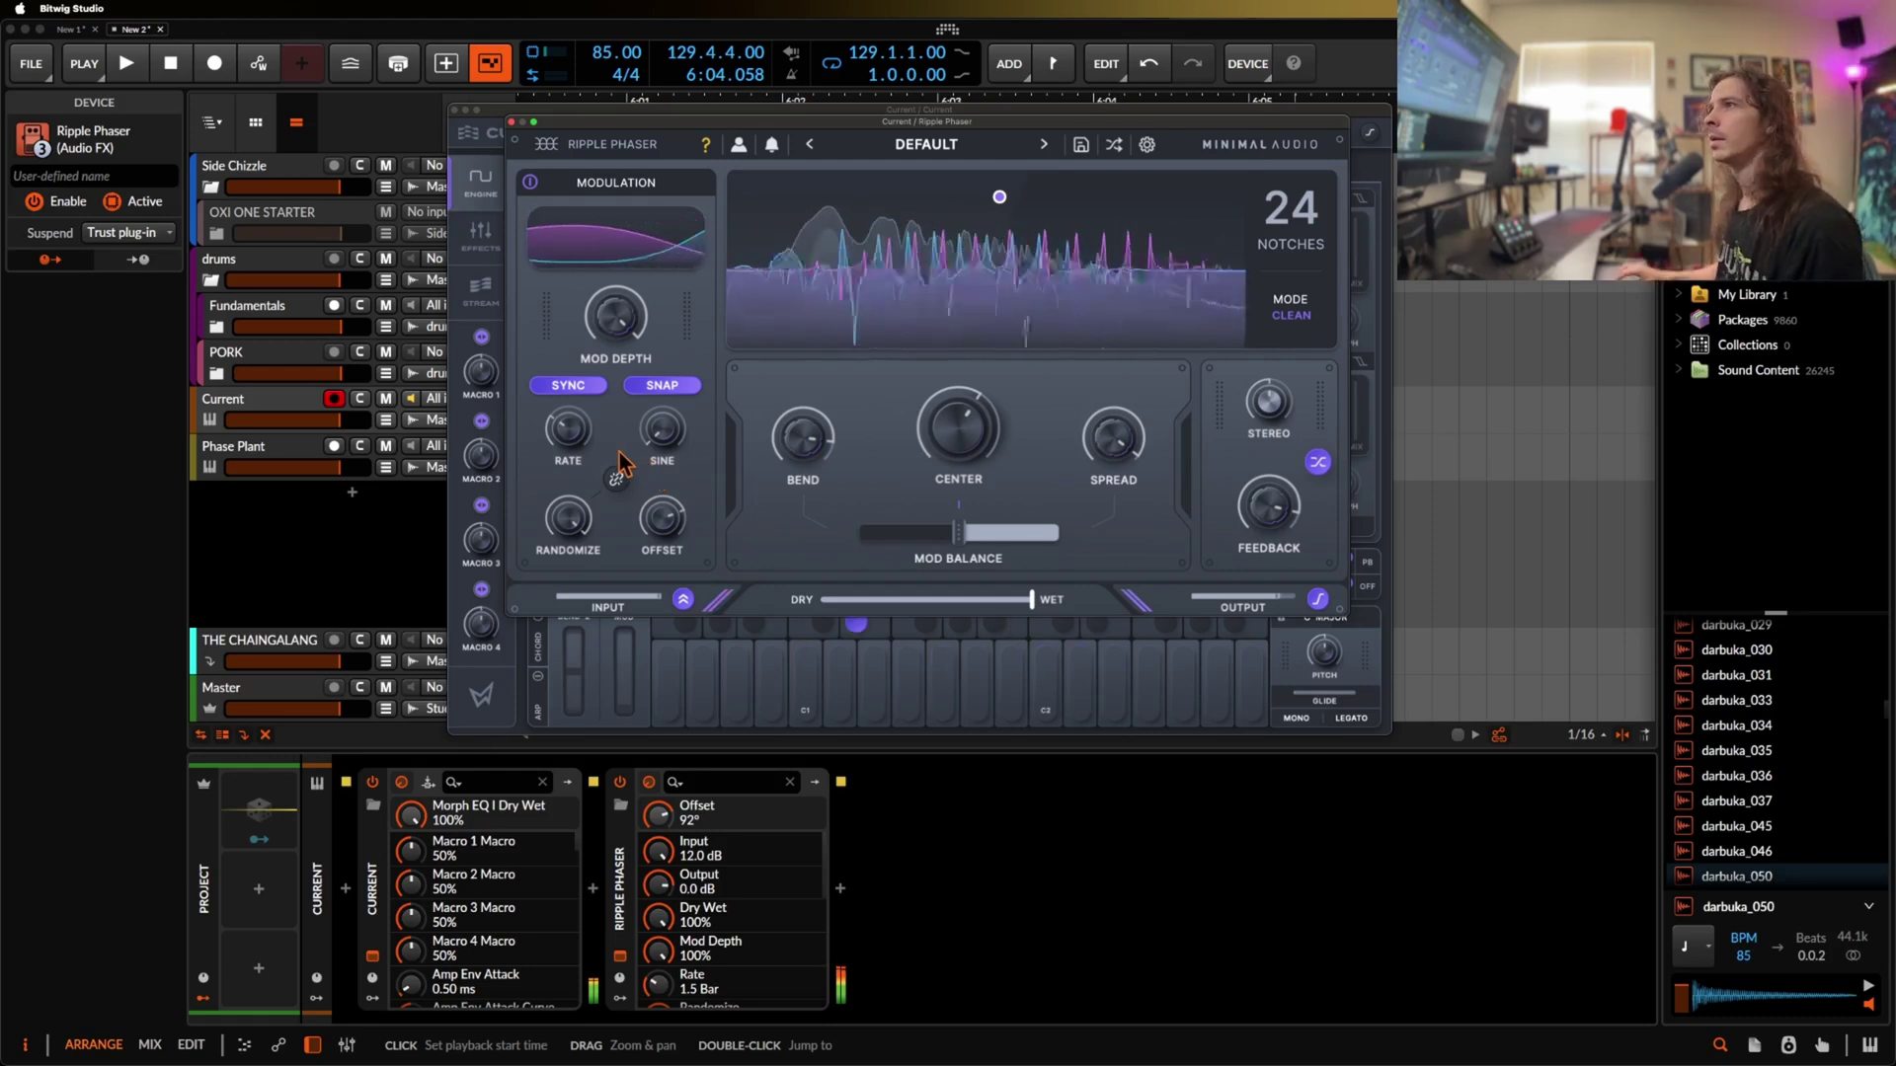
left_click(578, 435)
left_click_drag(579, 435, 579, 478)
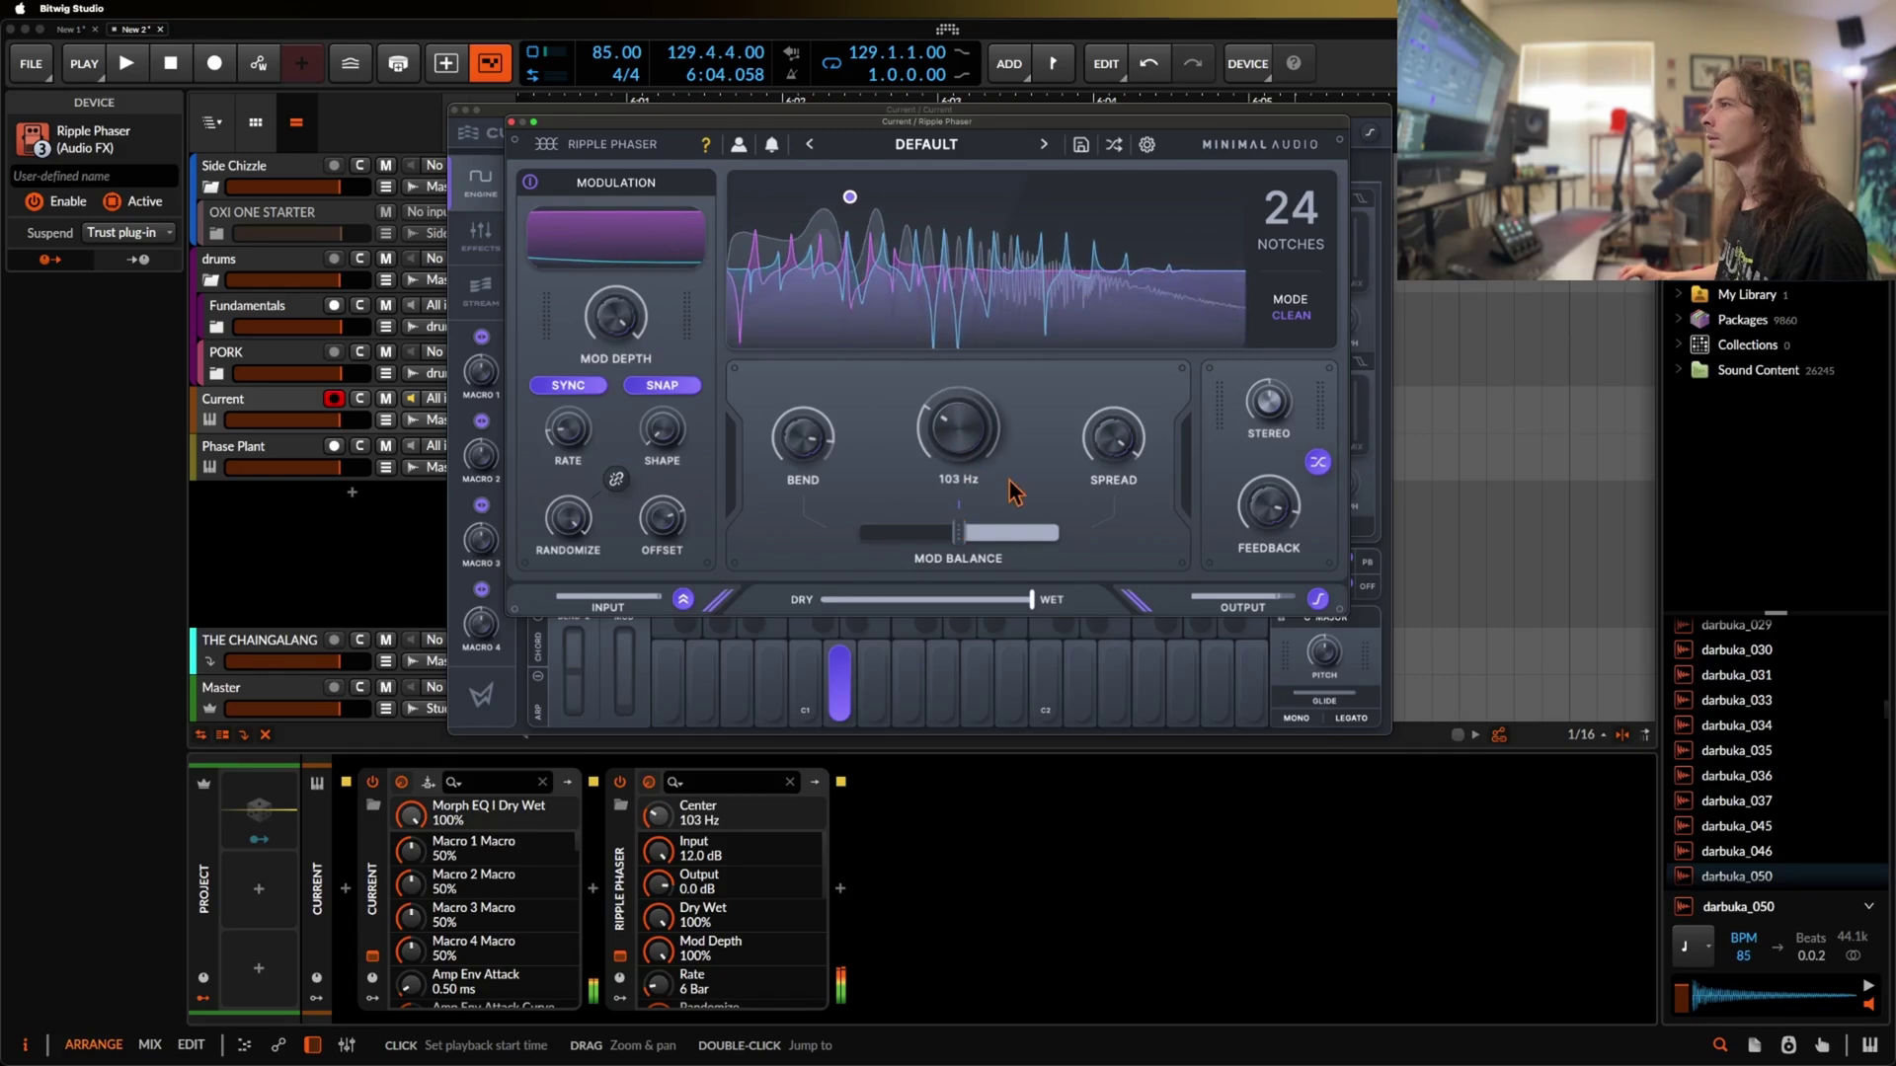
Raise the phaser's center above 1 kHz, move the mod balance fully to bend, and set the spread to 34%
left_click(1114, 444)
left_click_drag(956, 424, 942, 357)
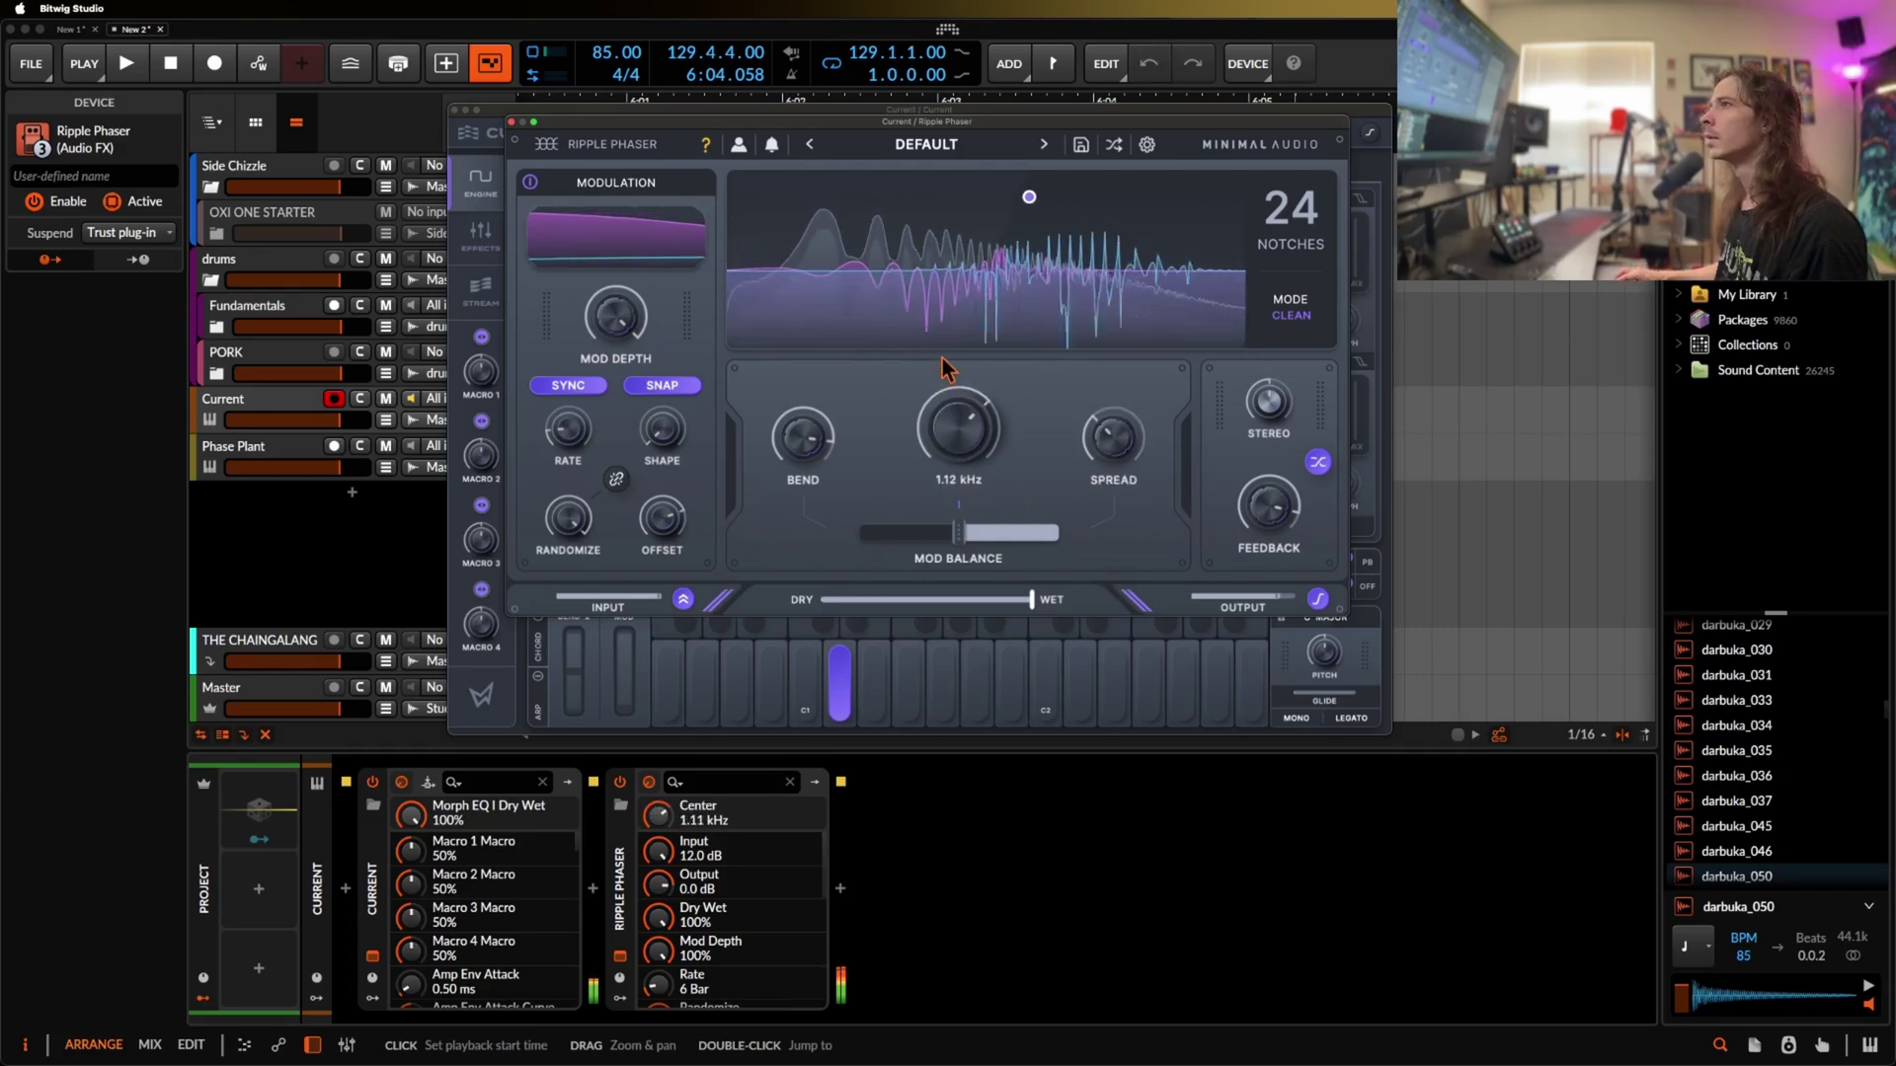
left_click_drag(958, 534, 828, 541)
left_click_drag(1113, 437, 1116, 371)
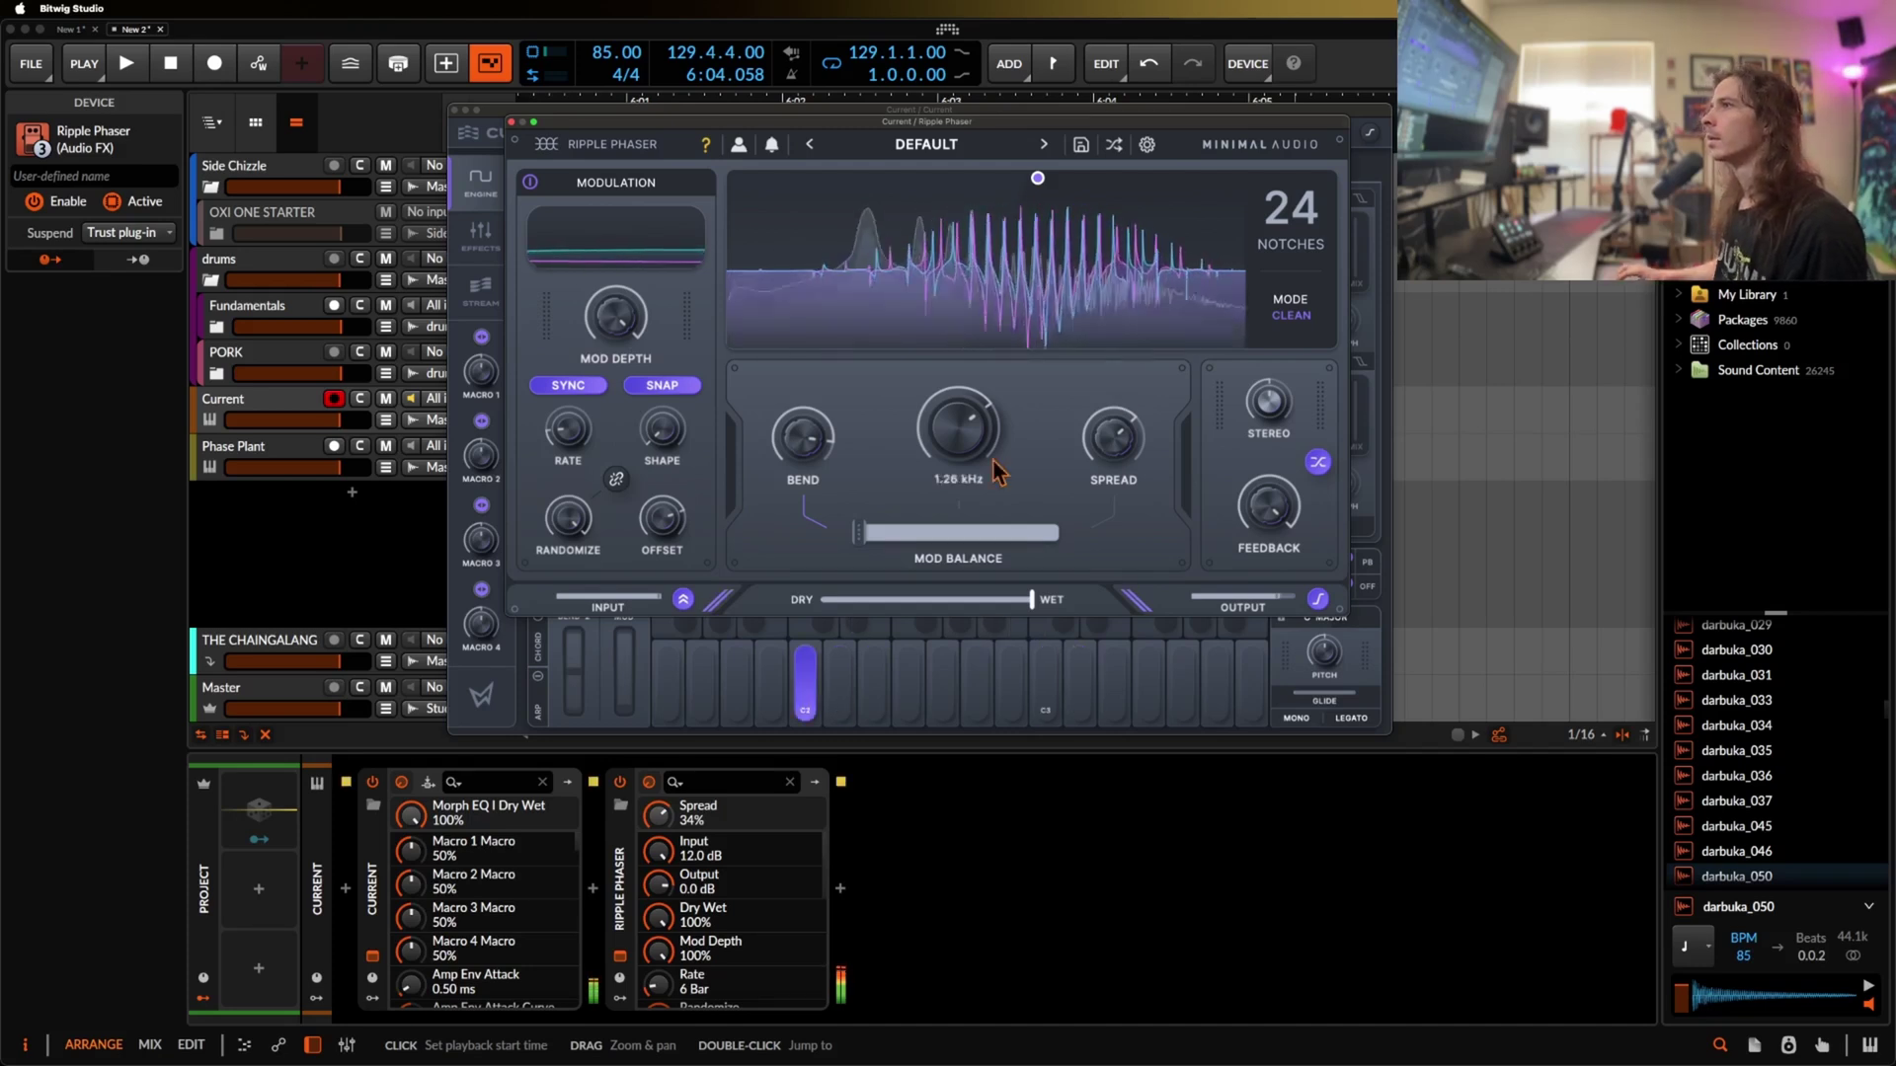
Set the phaser's mod balance to 100% towards spread and lower the center to 284 Hz
mouse_move(857, 543)
left_click_drag(857, 543, 1081, 542)
left_click(956, 449)
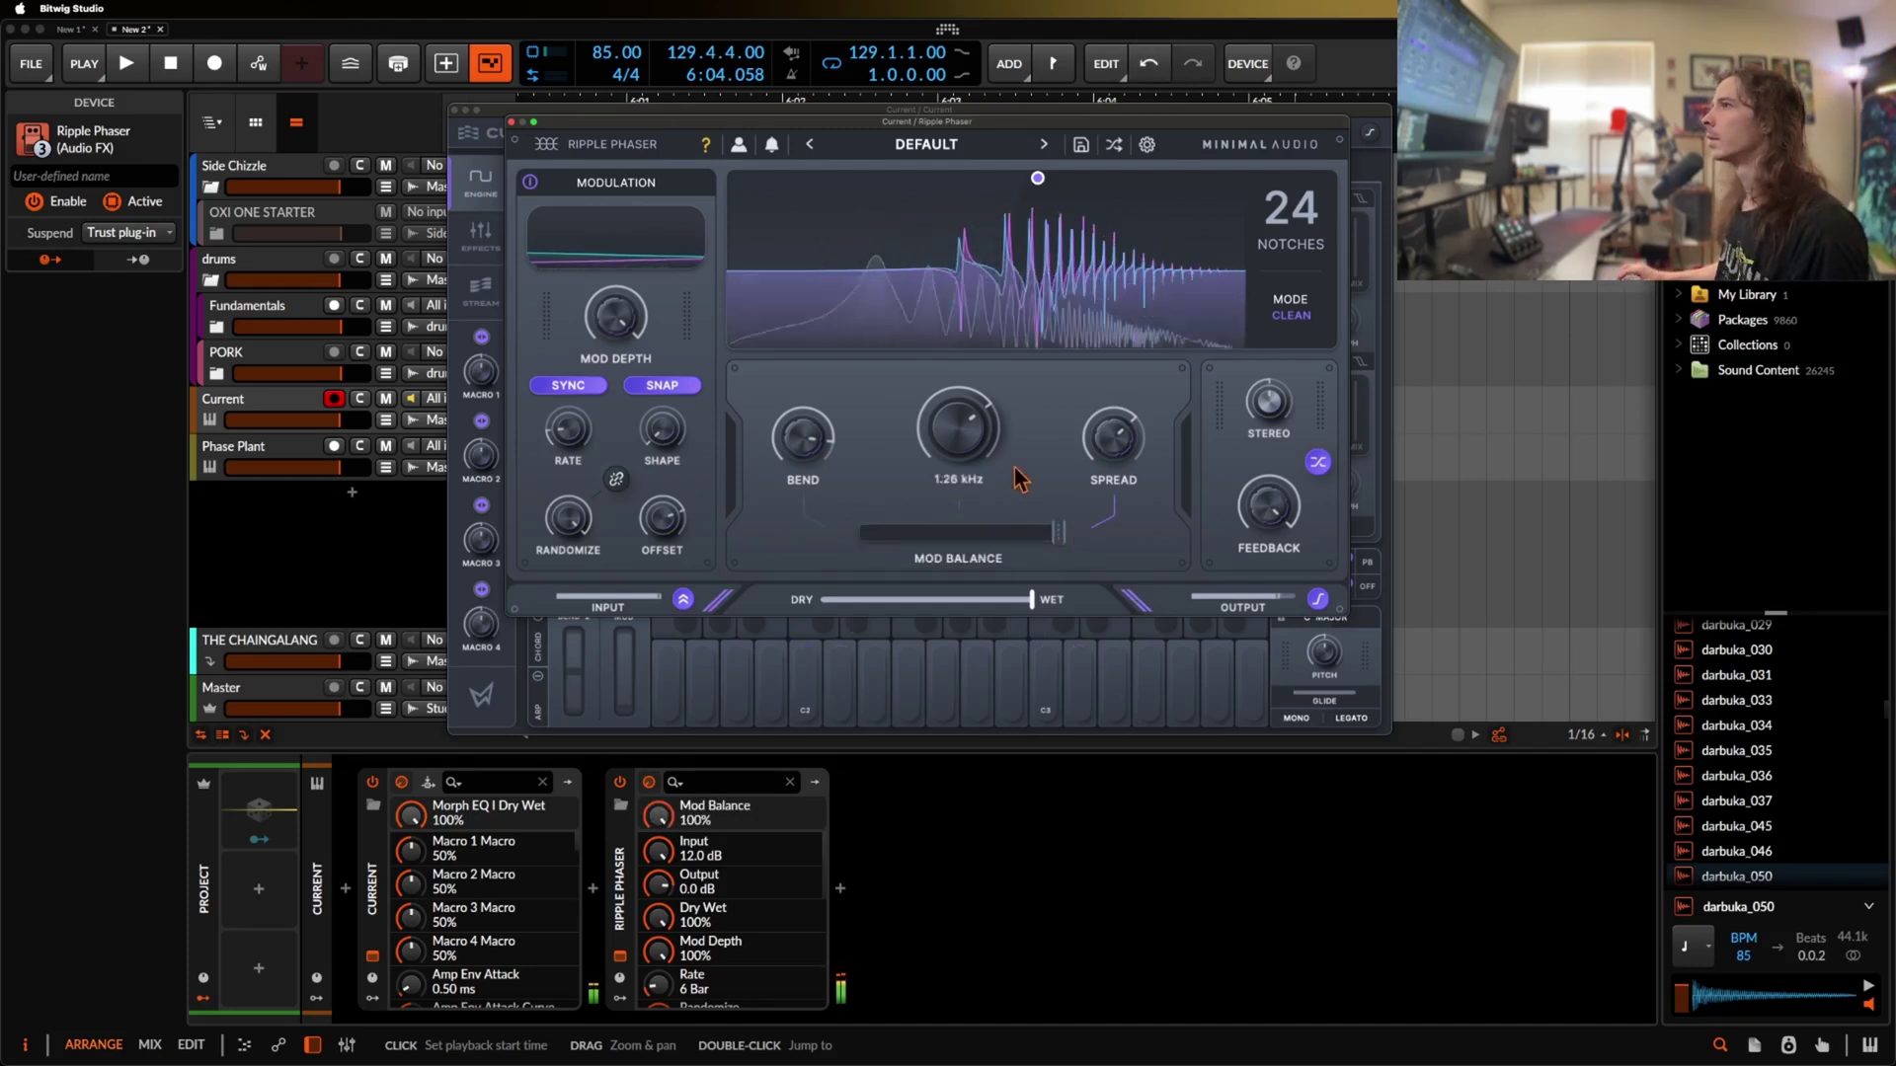
left_click_drag(956, 449, 959, 500)
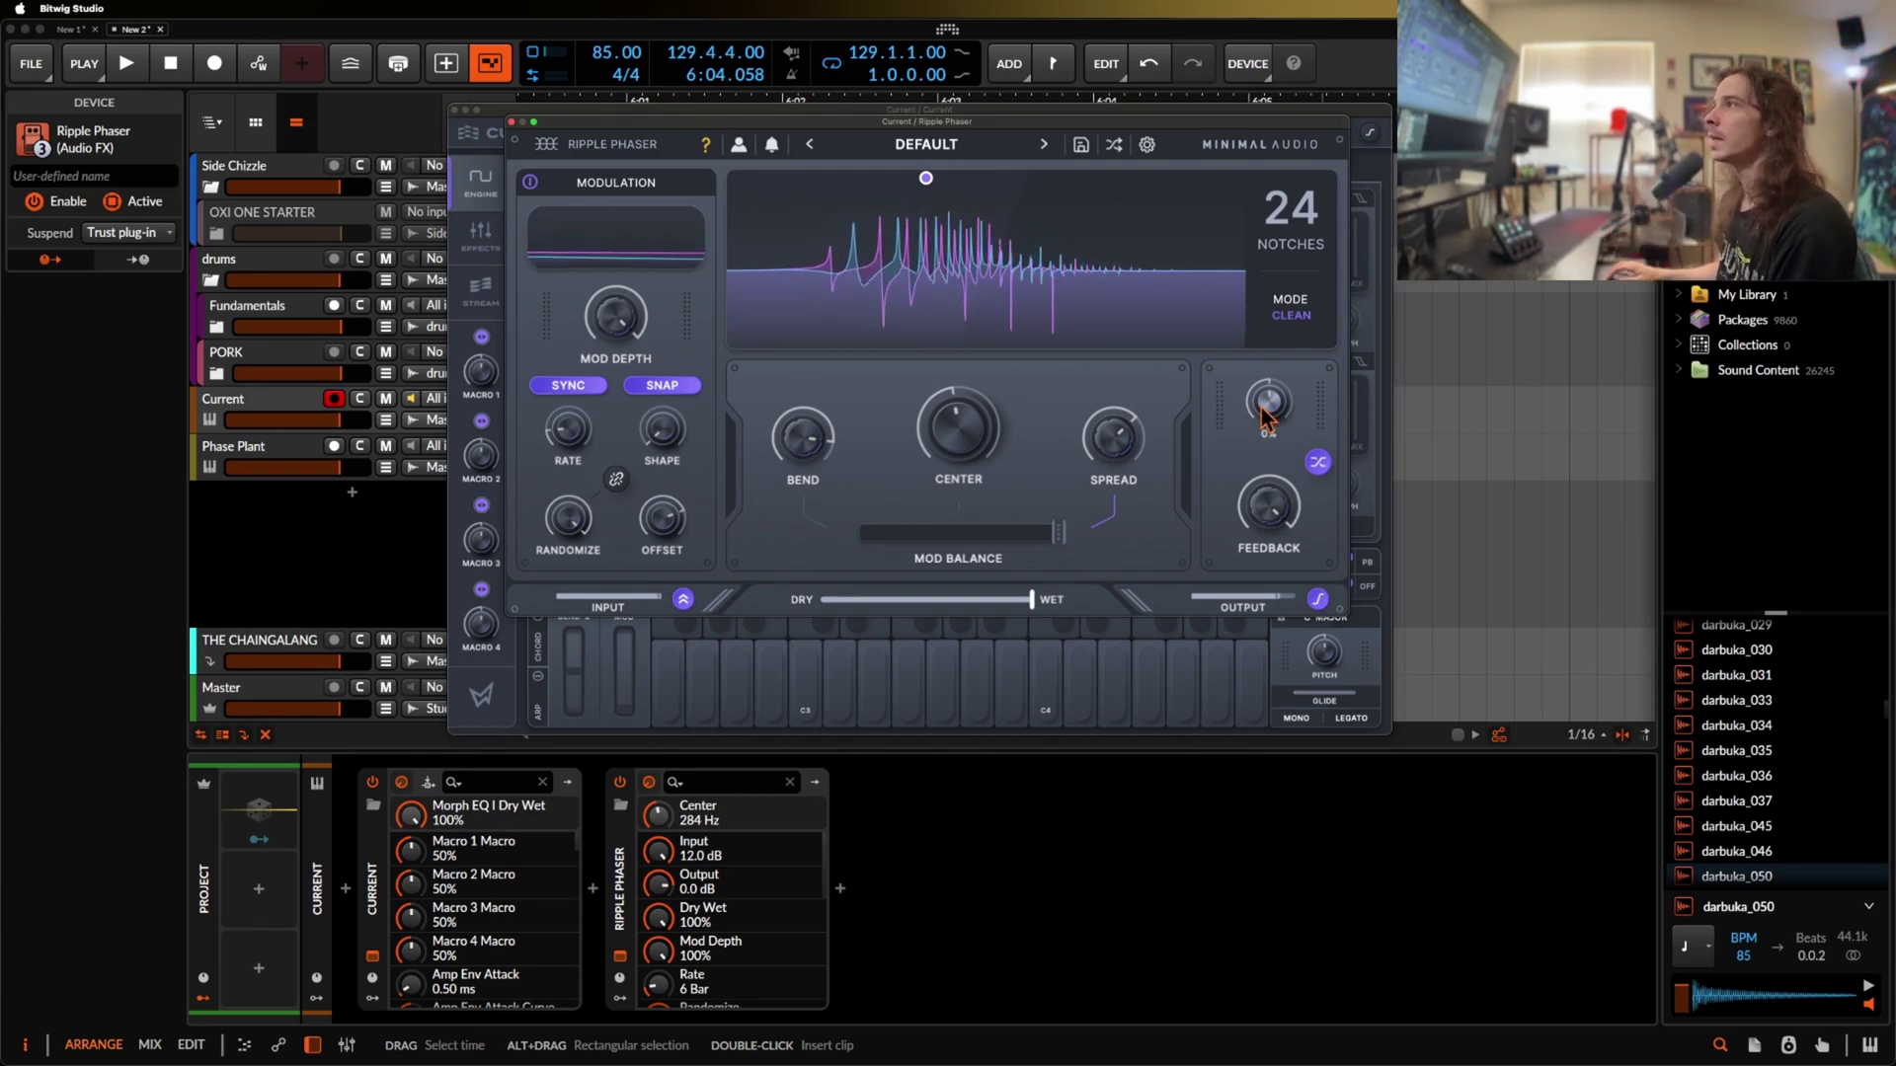
Try a stereo value of -15%, then reset both the stereo amount and the modulation offset to zero
left_click_drag(1268, 403, 1242, 434)
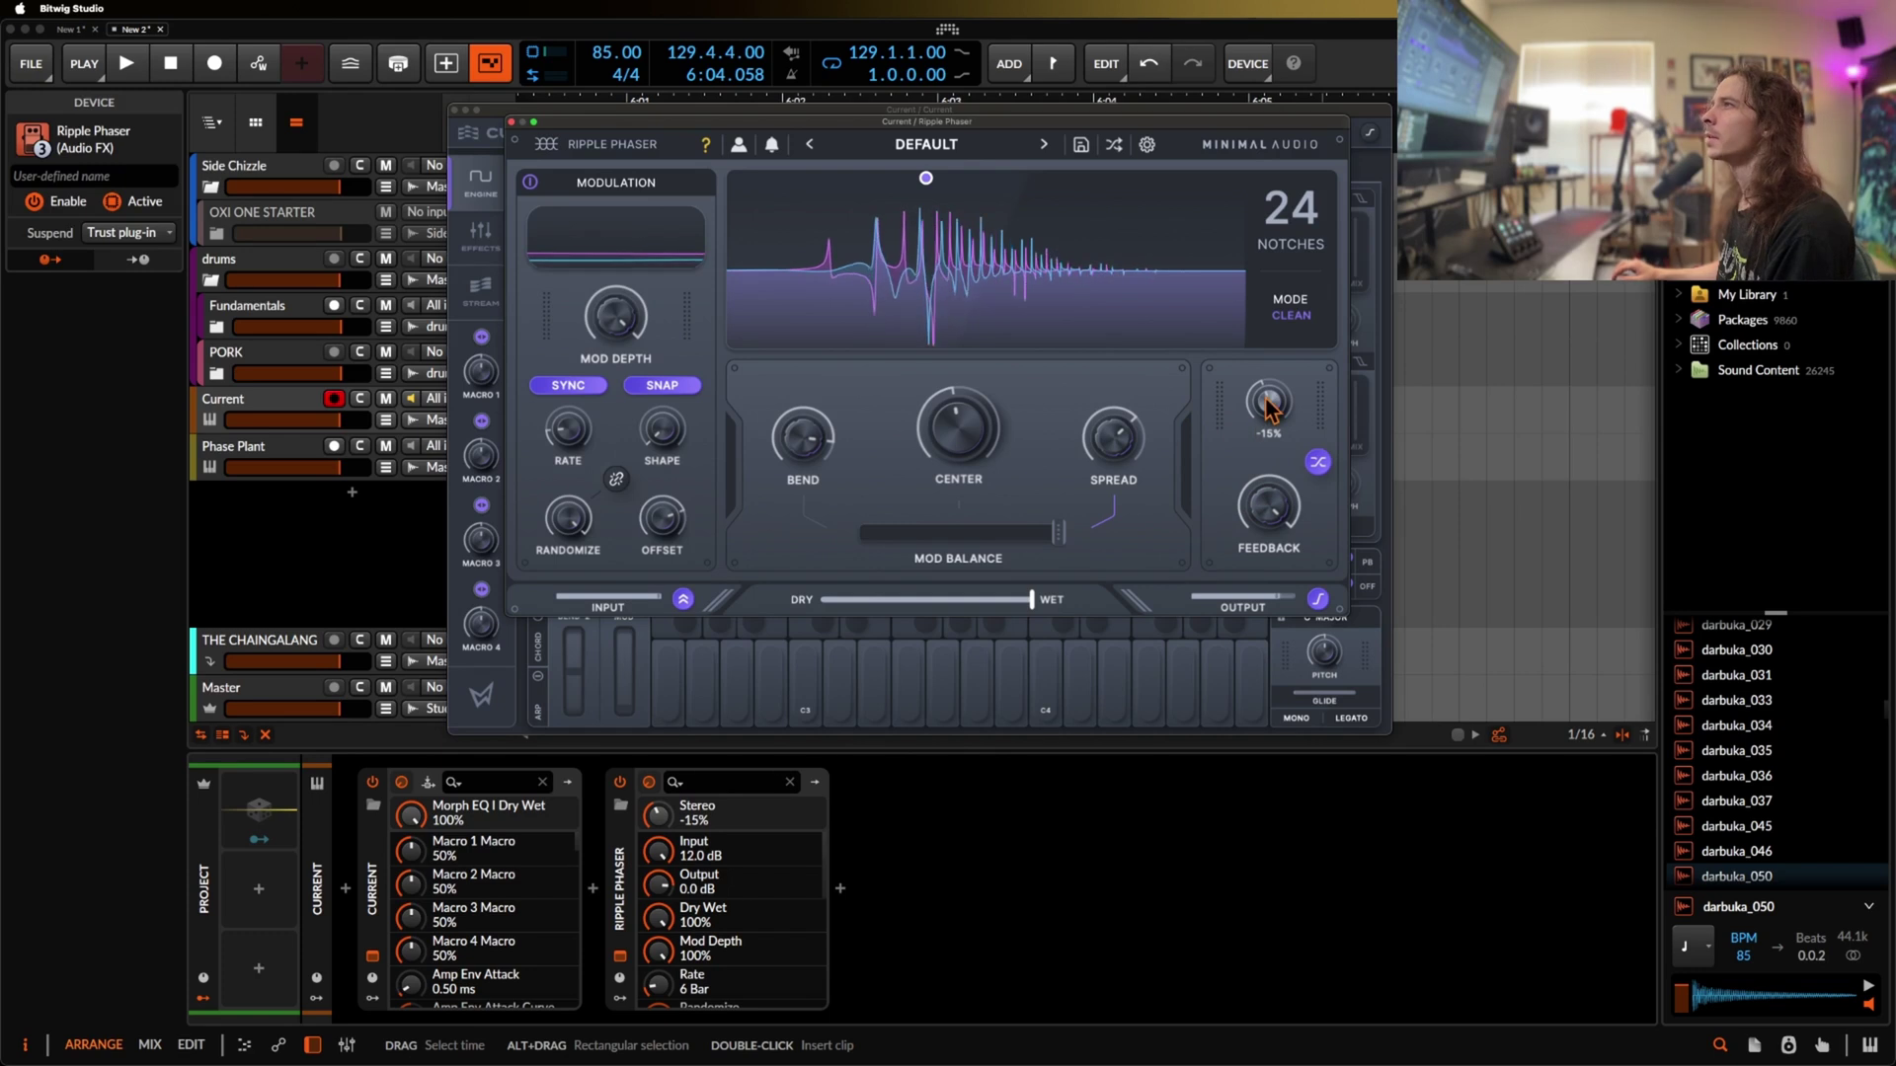
double_click(1268, 403)
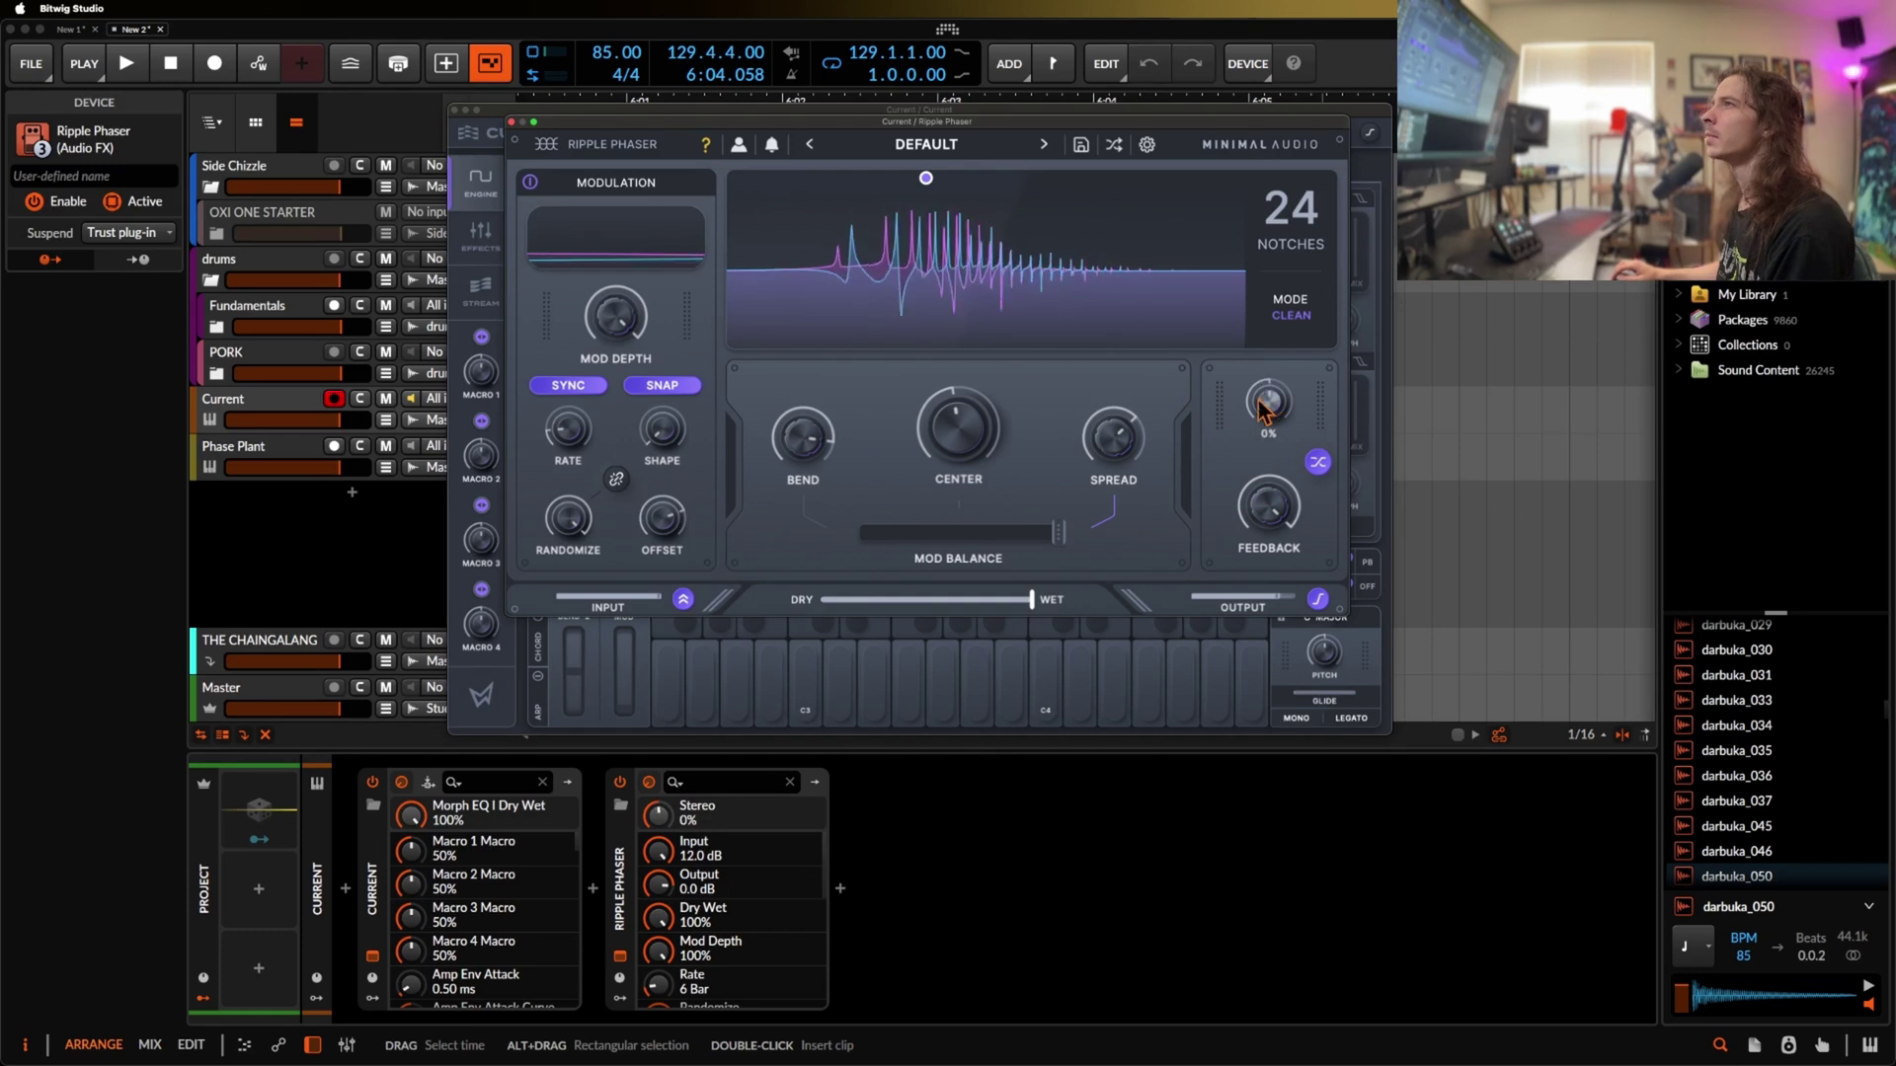
double_click(662, 533)
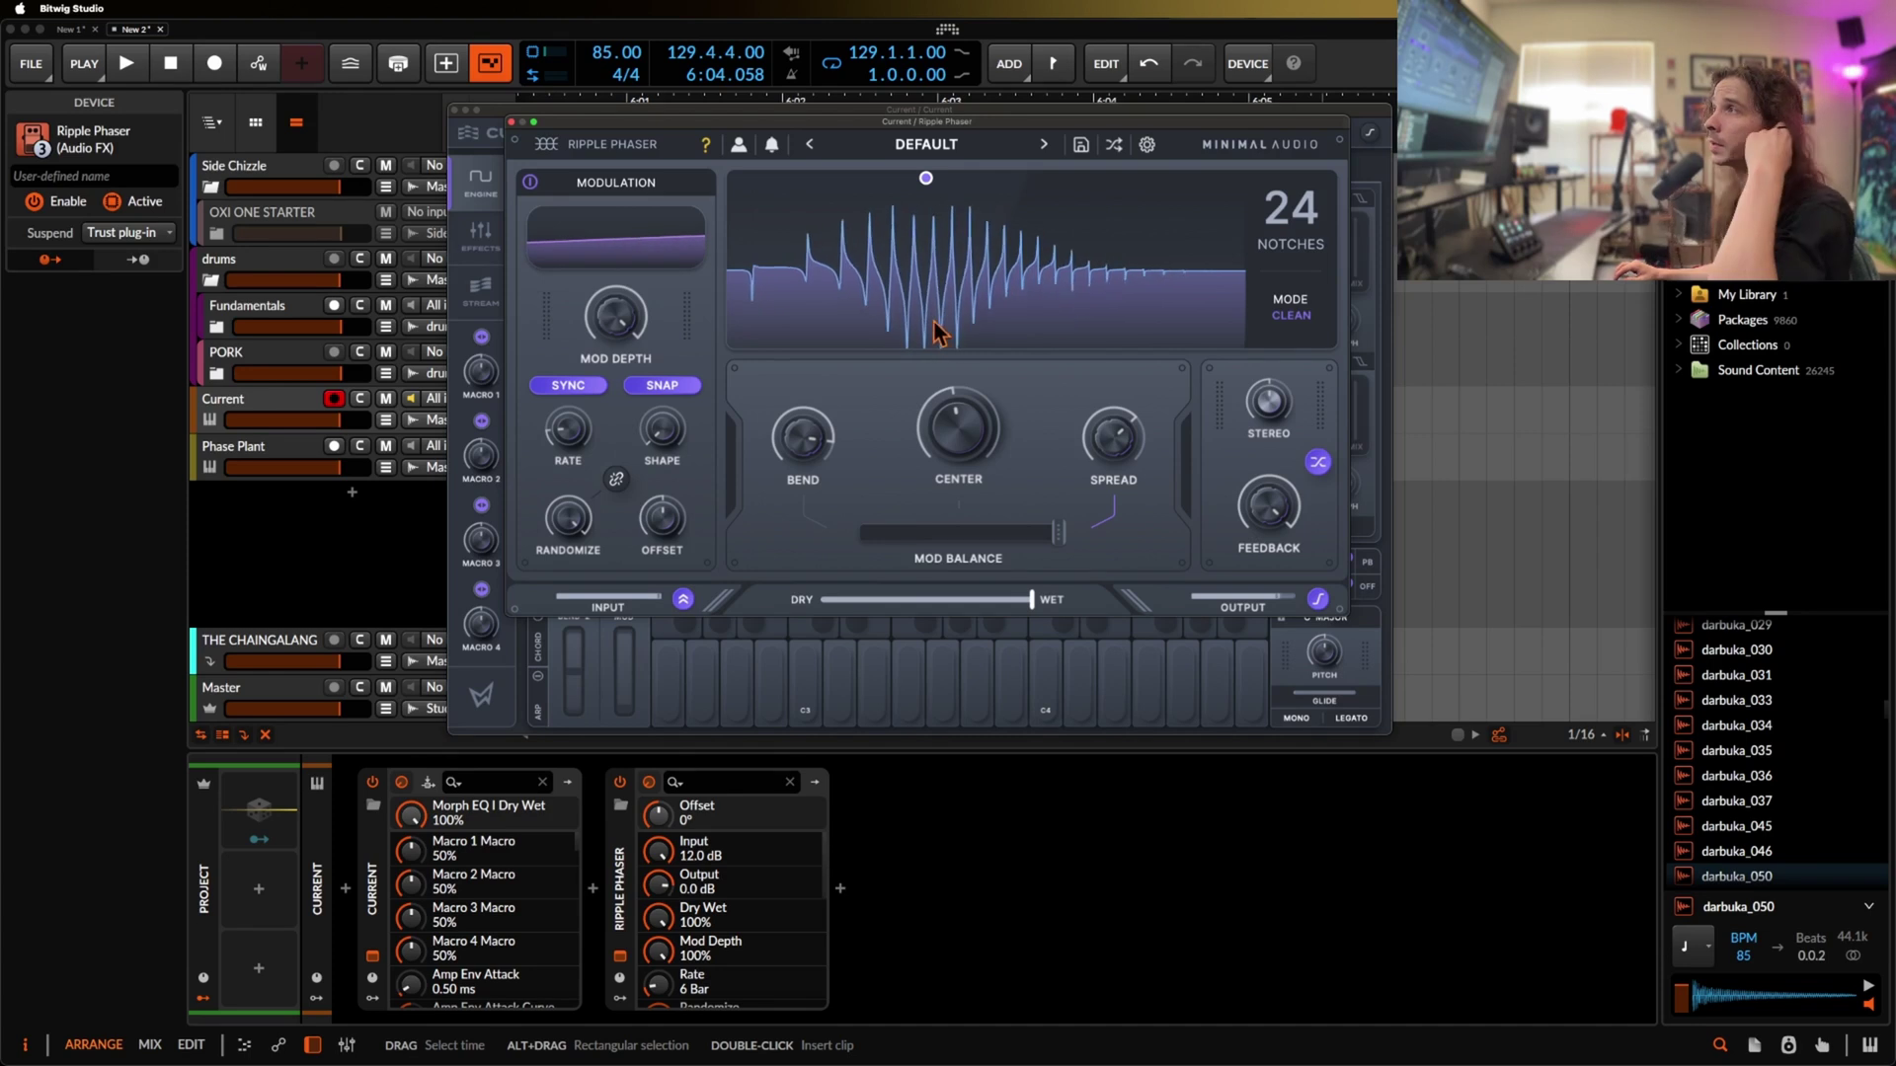
Lower the modulation's Randomize amount, set its rate to 32 Bar, and reduce the mod depth to 0%
left_click(569, 542)
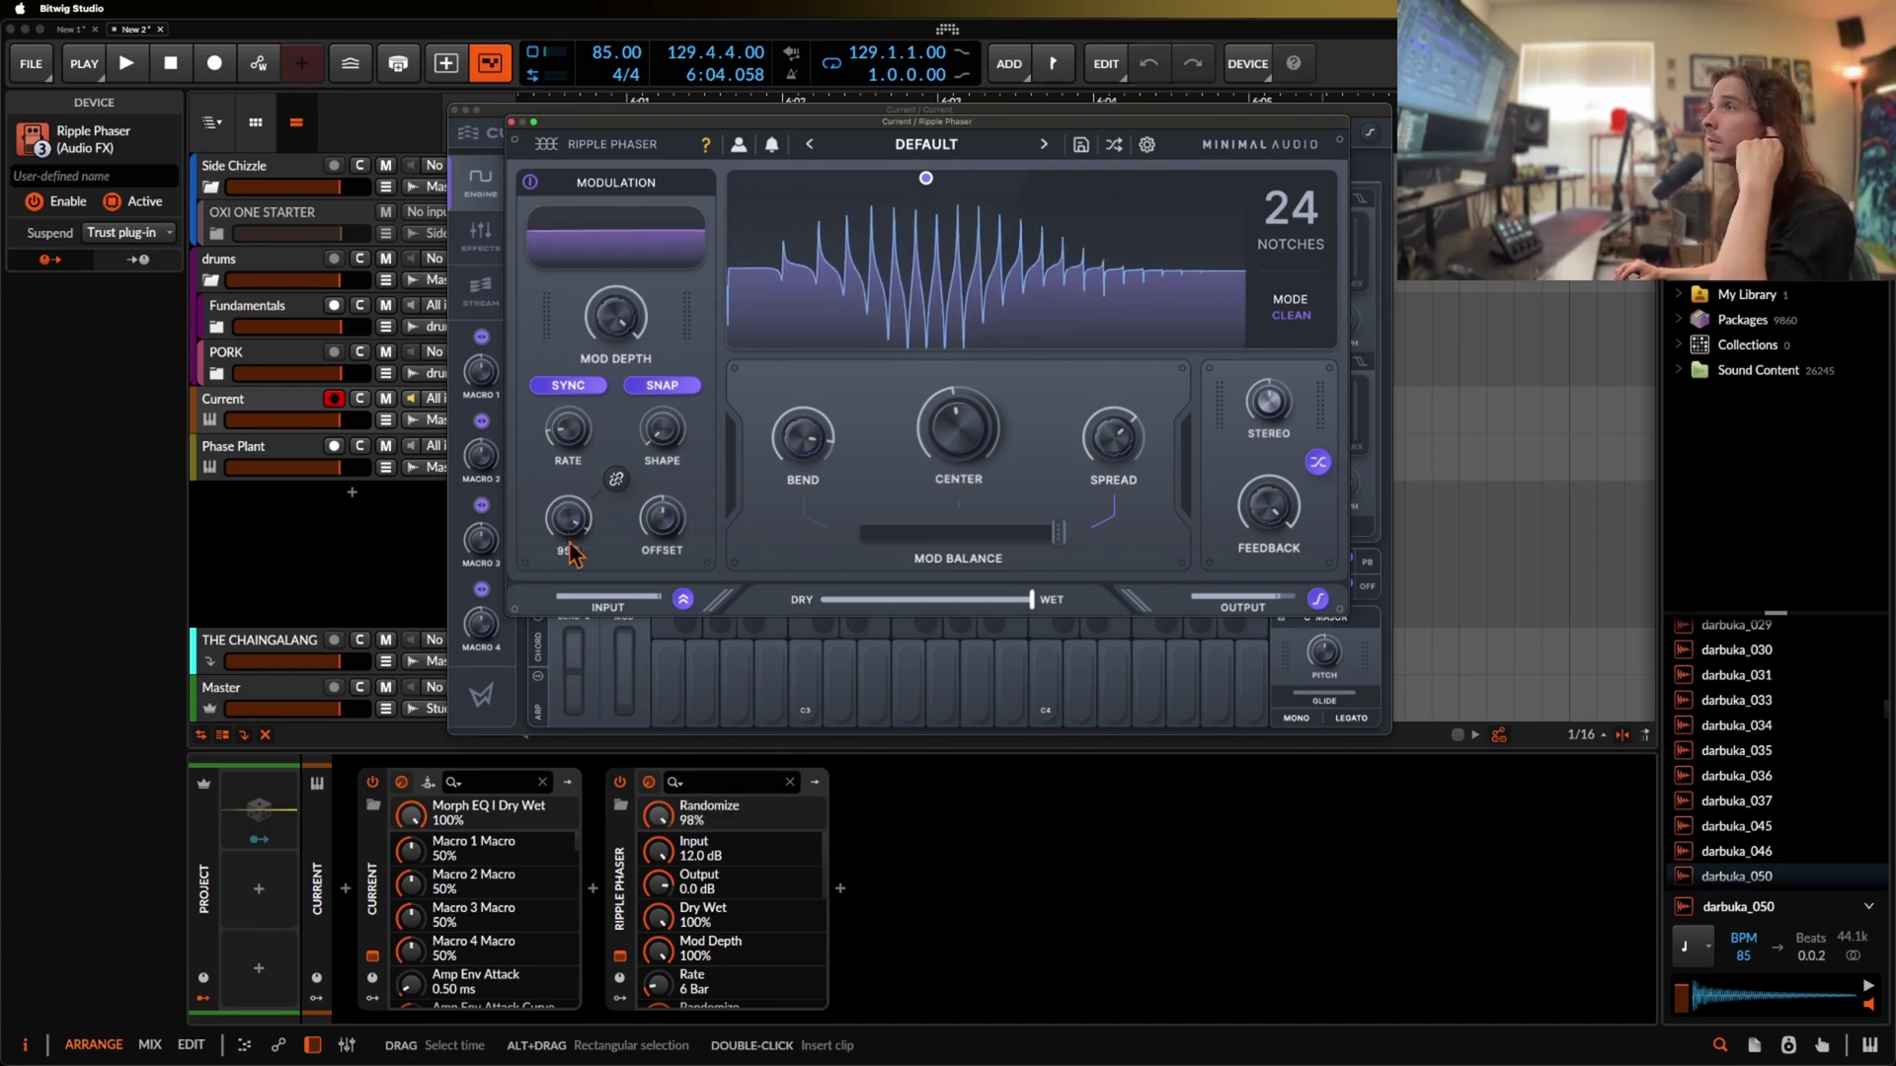
left_click_drag(569, 542, 657, 660)
left_click_drag(573, 436, 572, 531)
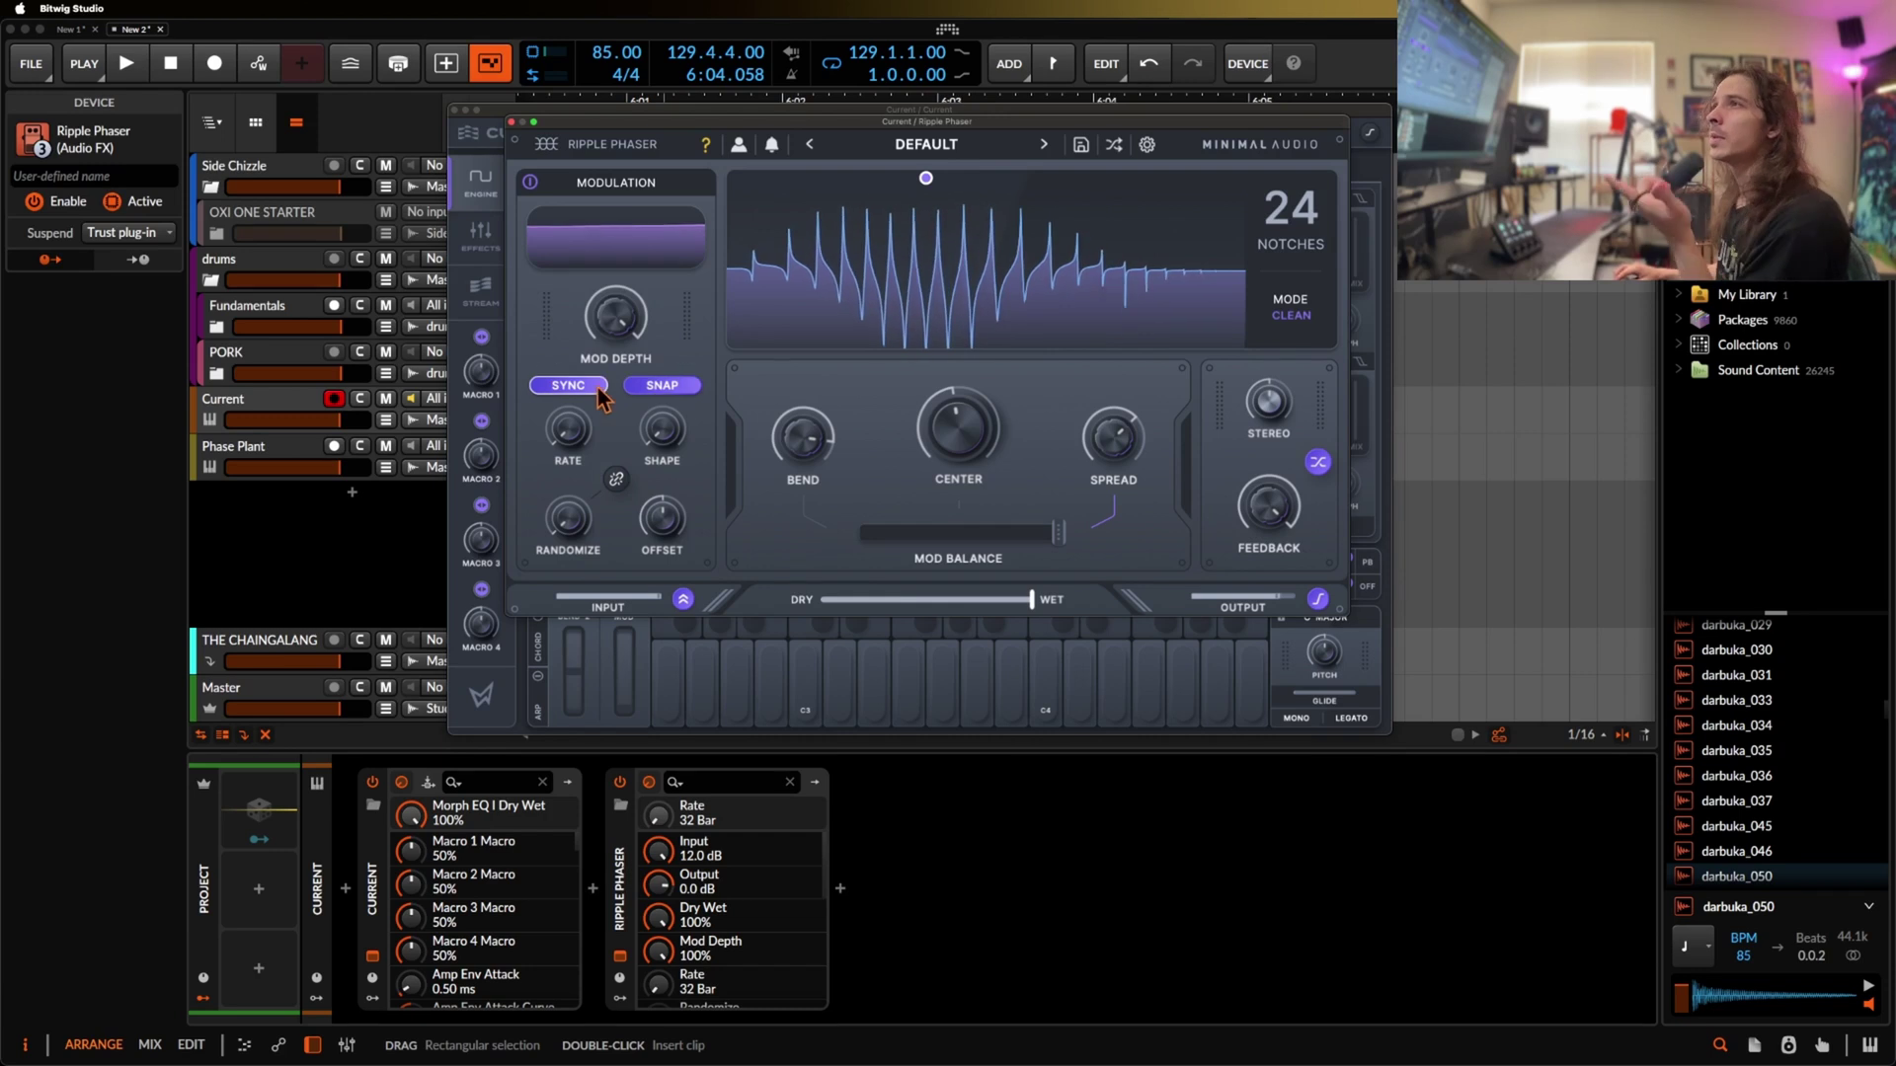
left_click_drag(615, 337, 622, 1022)
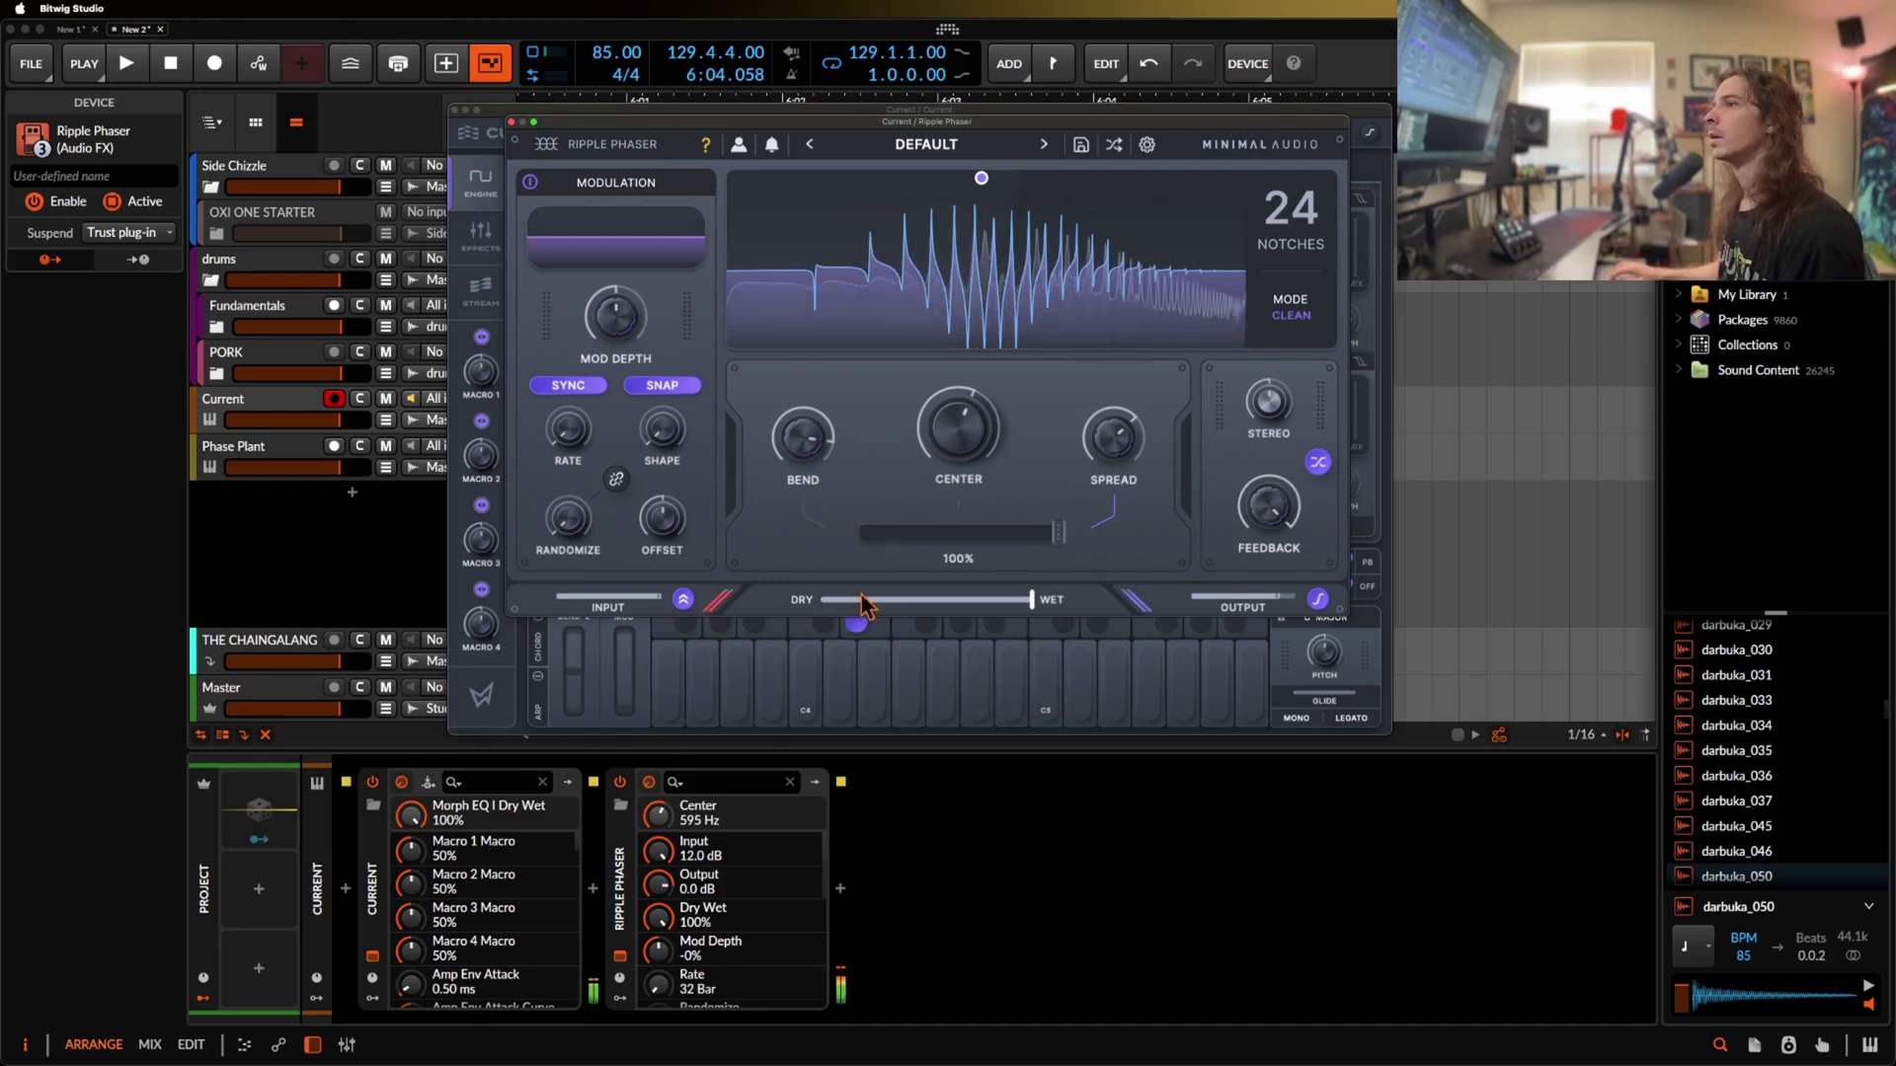
In the Current synth, set oscillator A's wavetable position to 100% and lower envelope 1's sustain to the minimum
left_click(374, 957)
left_click(374, 957)
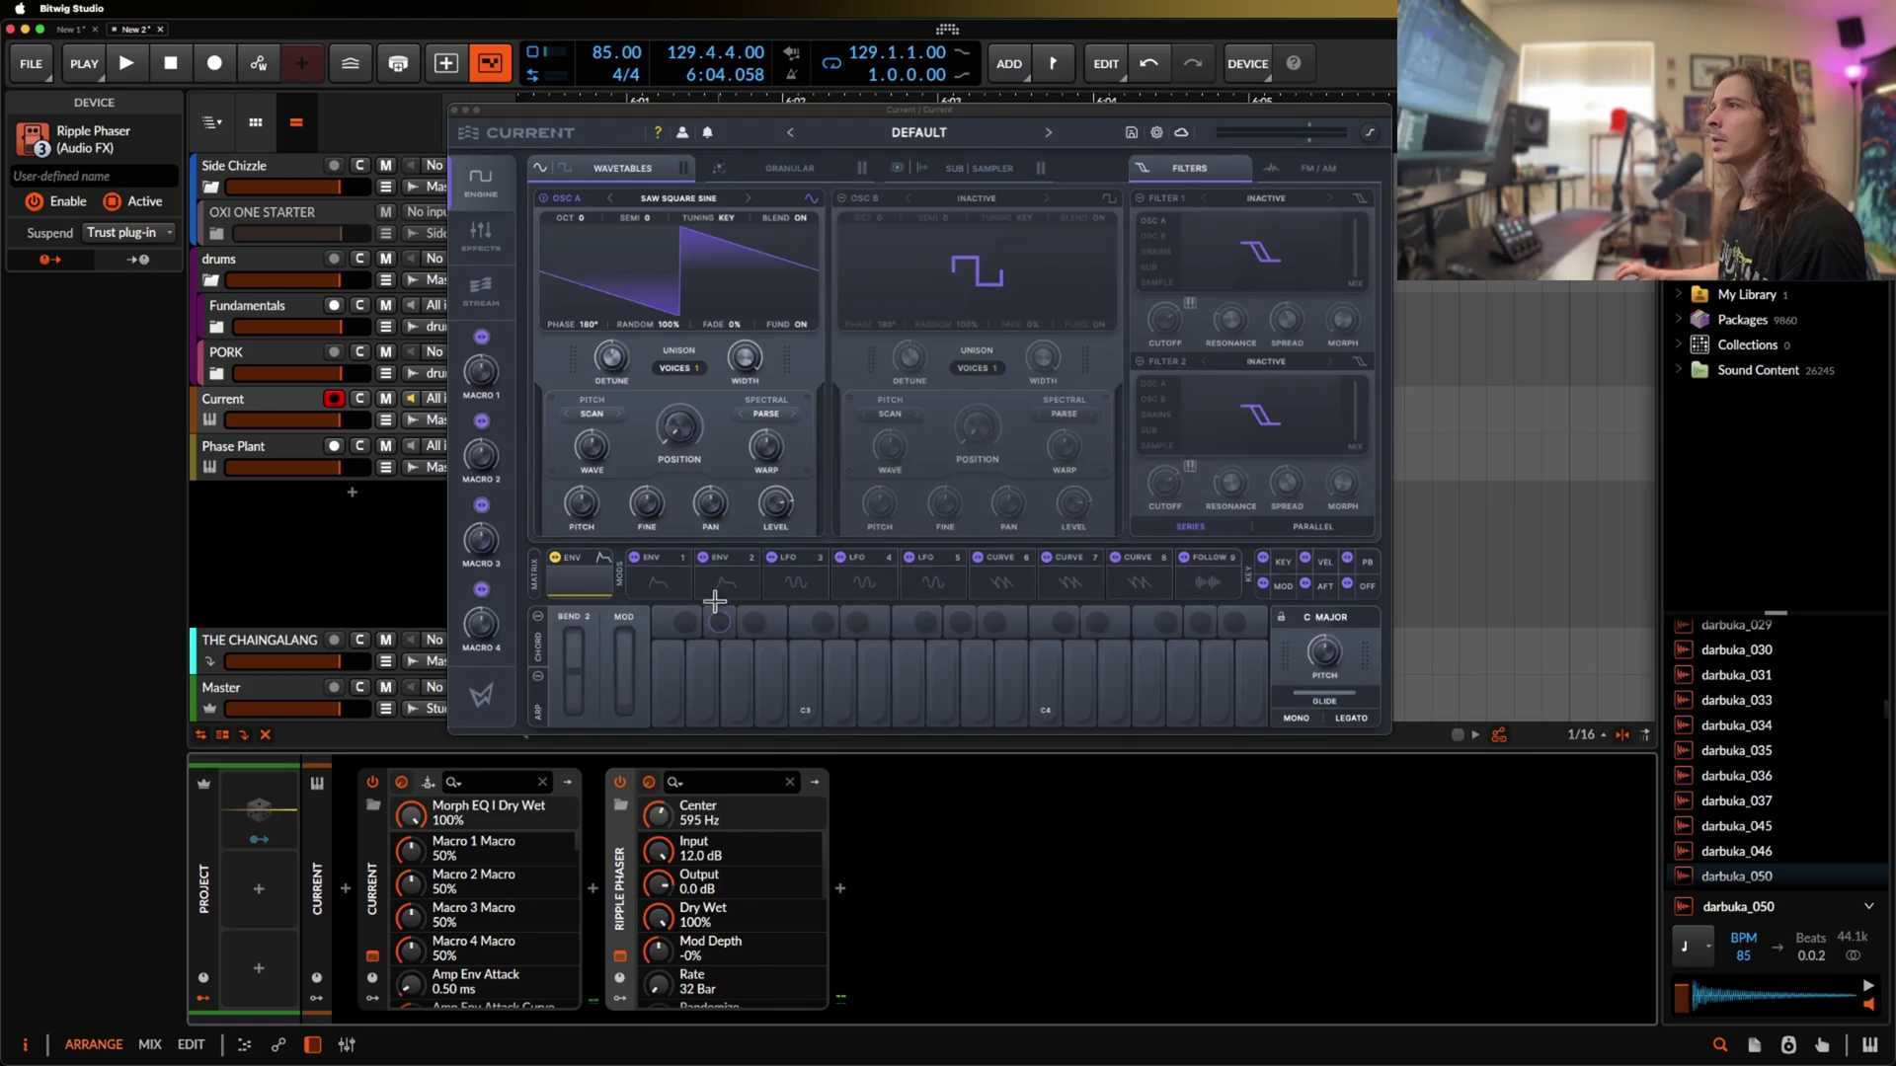
left_click_drag(678, 426, 702, 200)
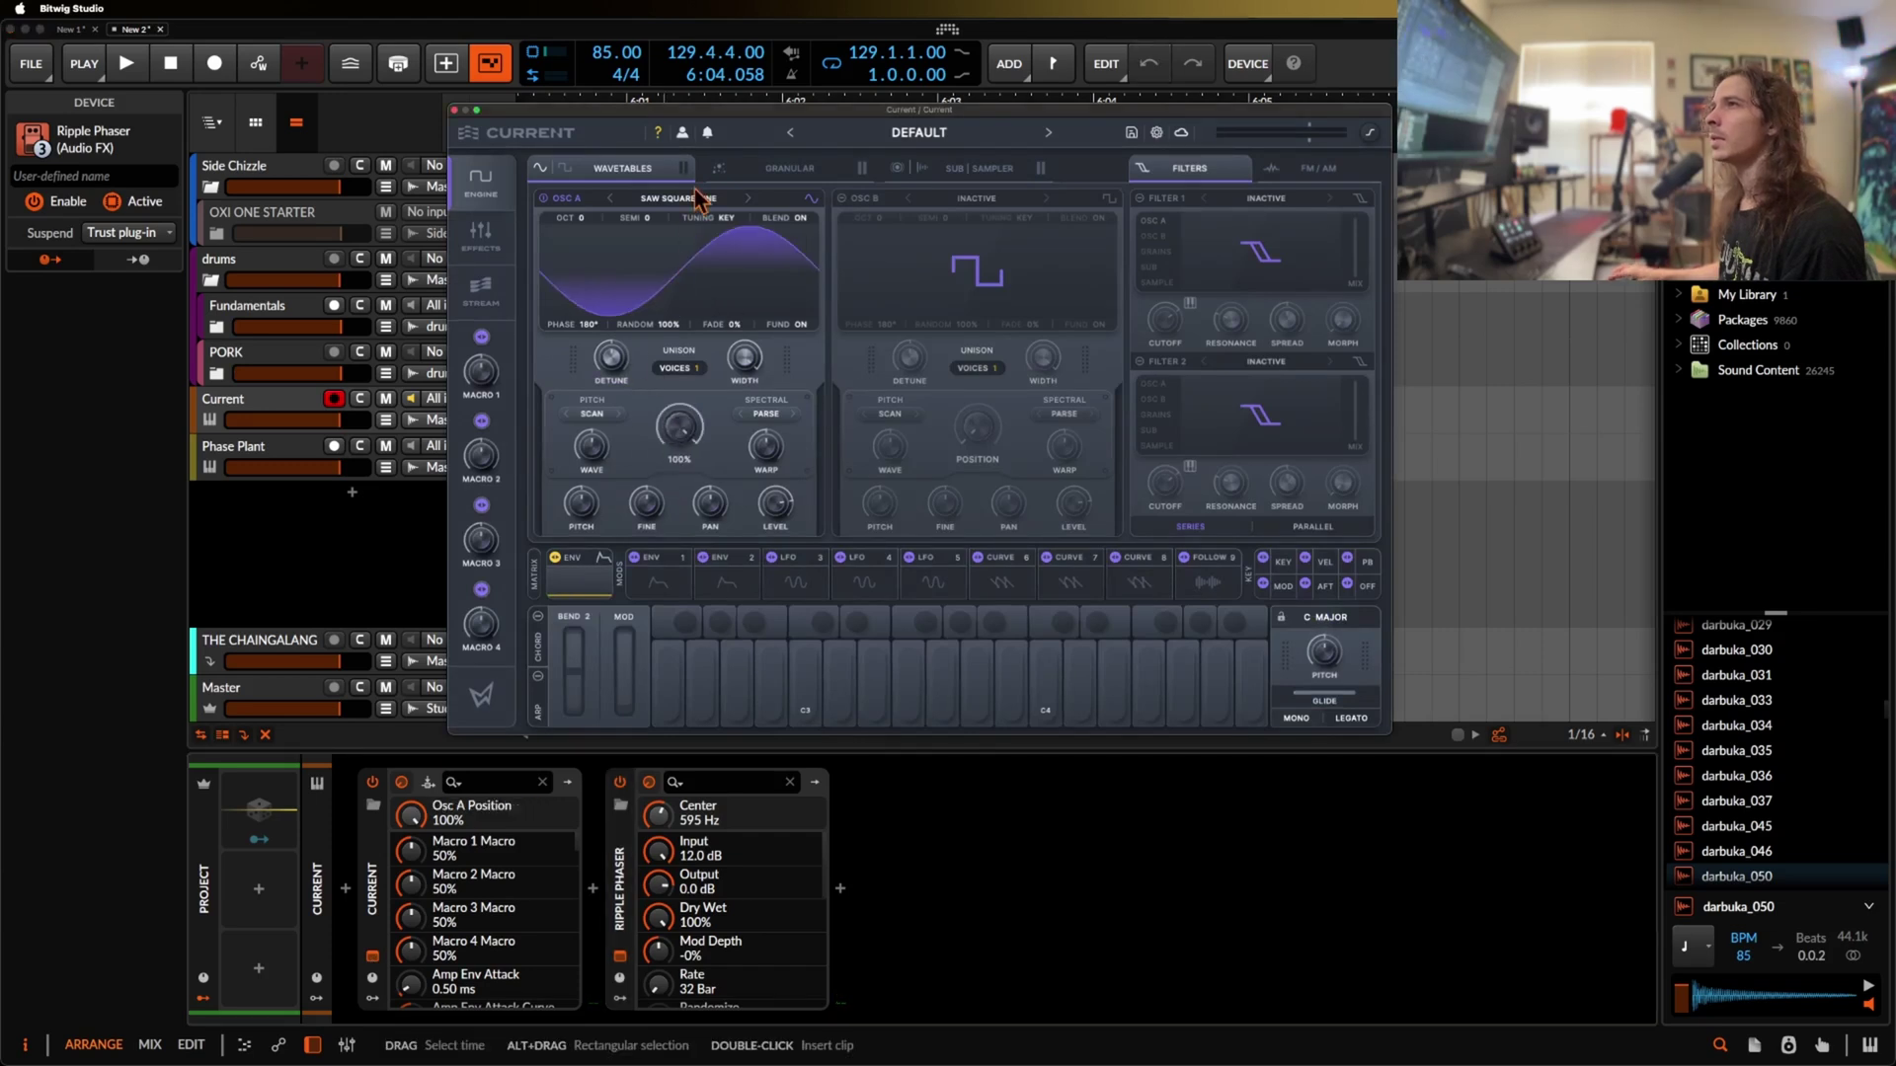
left_click(656, 580)
left_click_drag(1019, 614, 975, 886)
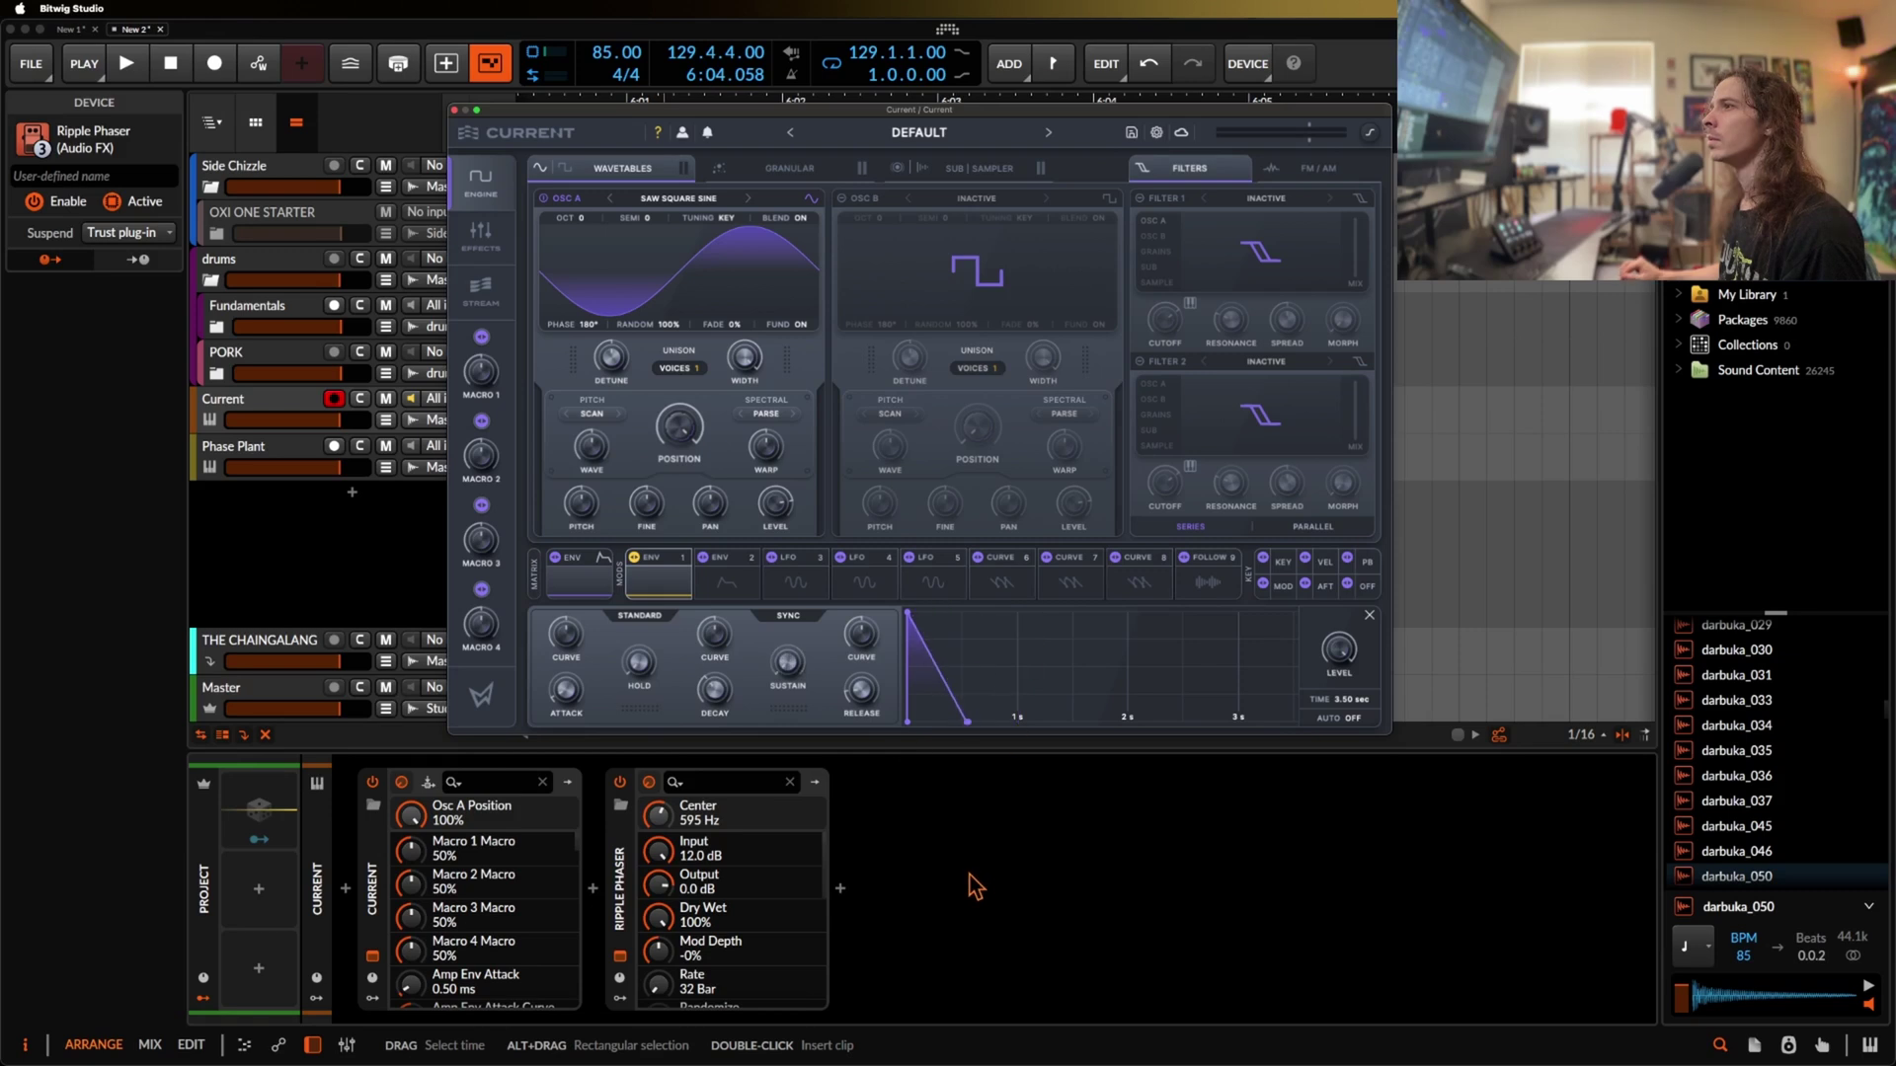
Activate the synth's sampler and load the 007 WHITE NOISE sample into it
left_click(948, 170)
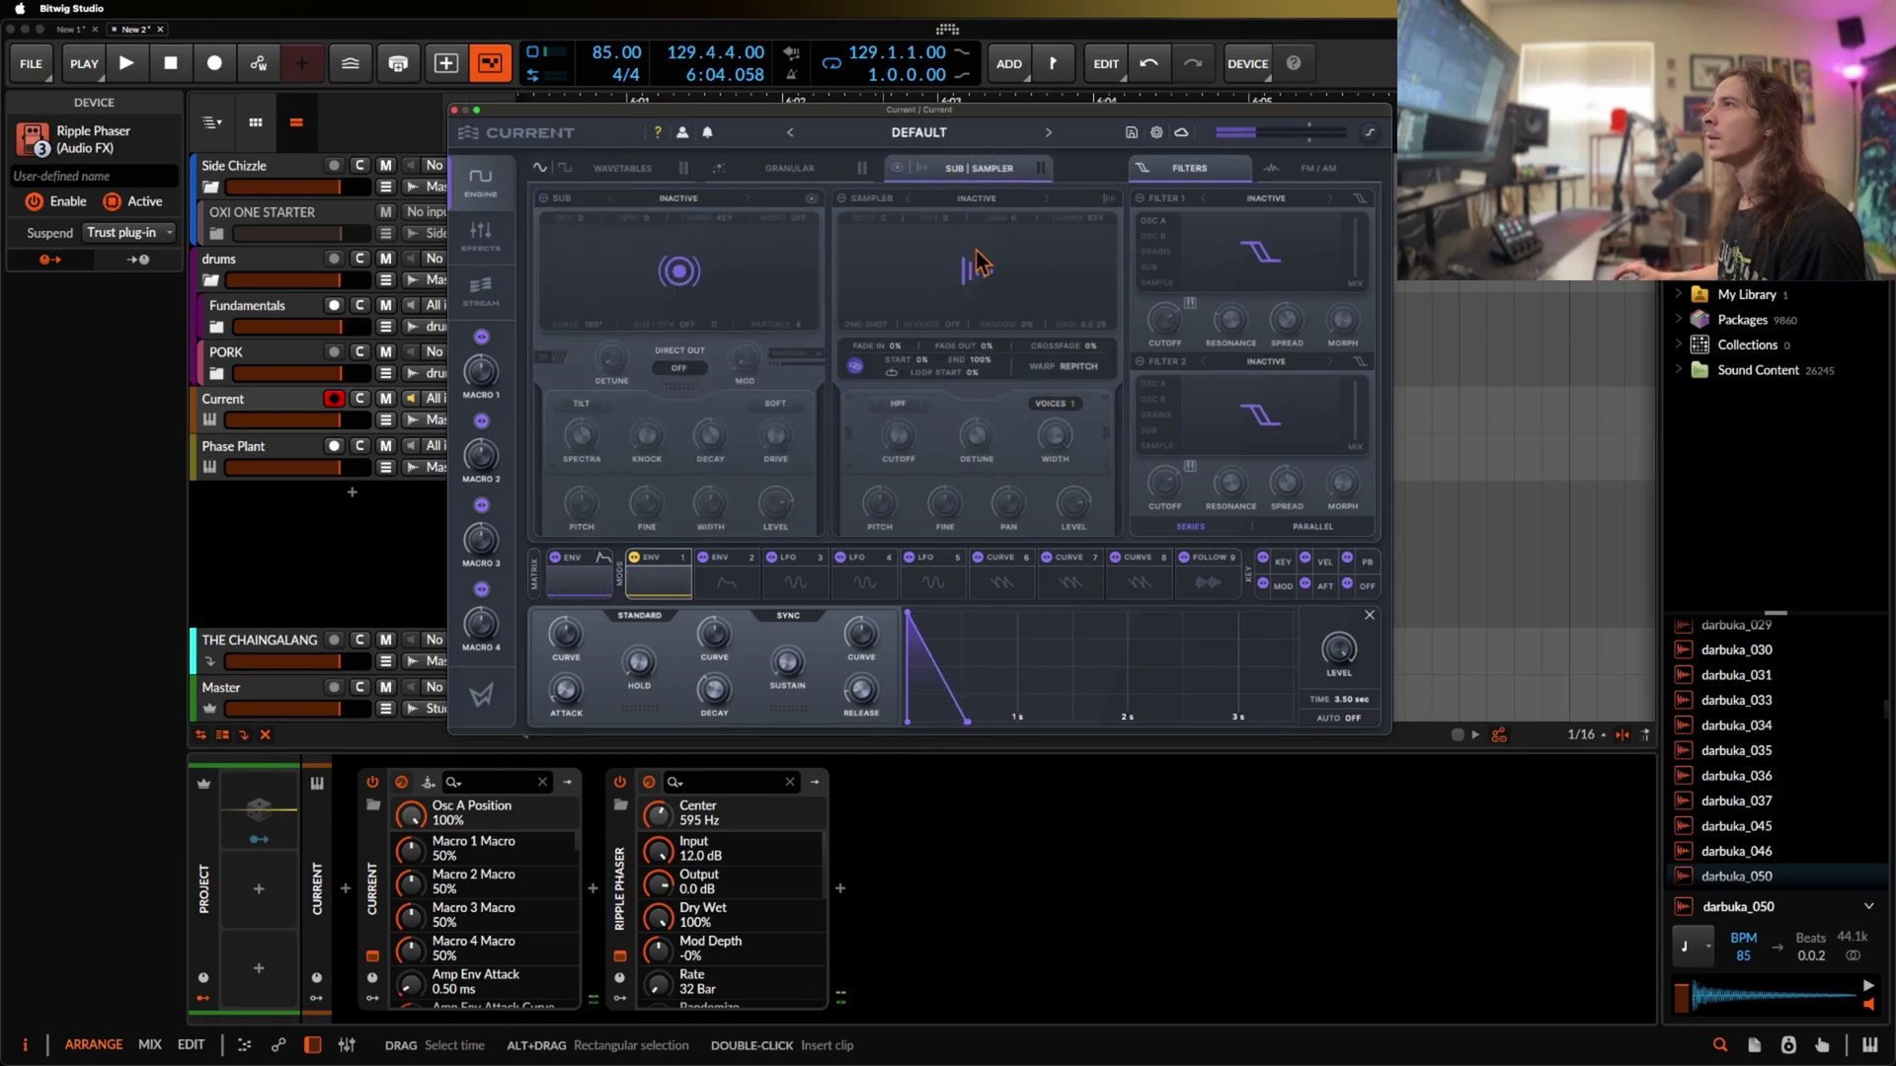
left_click(857, 203)
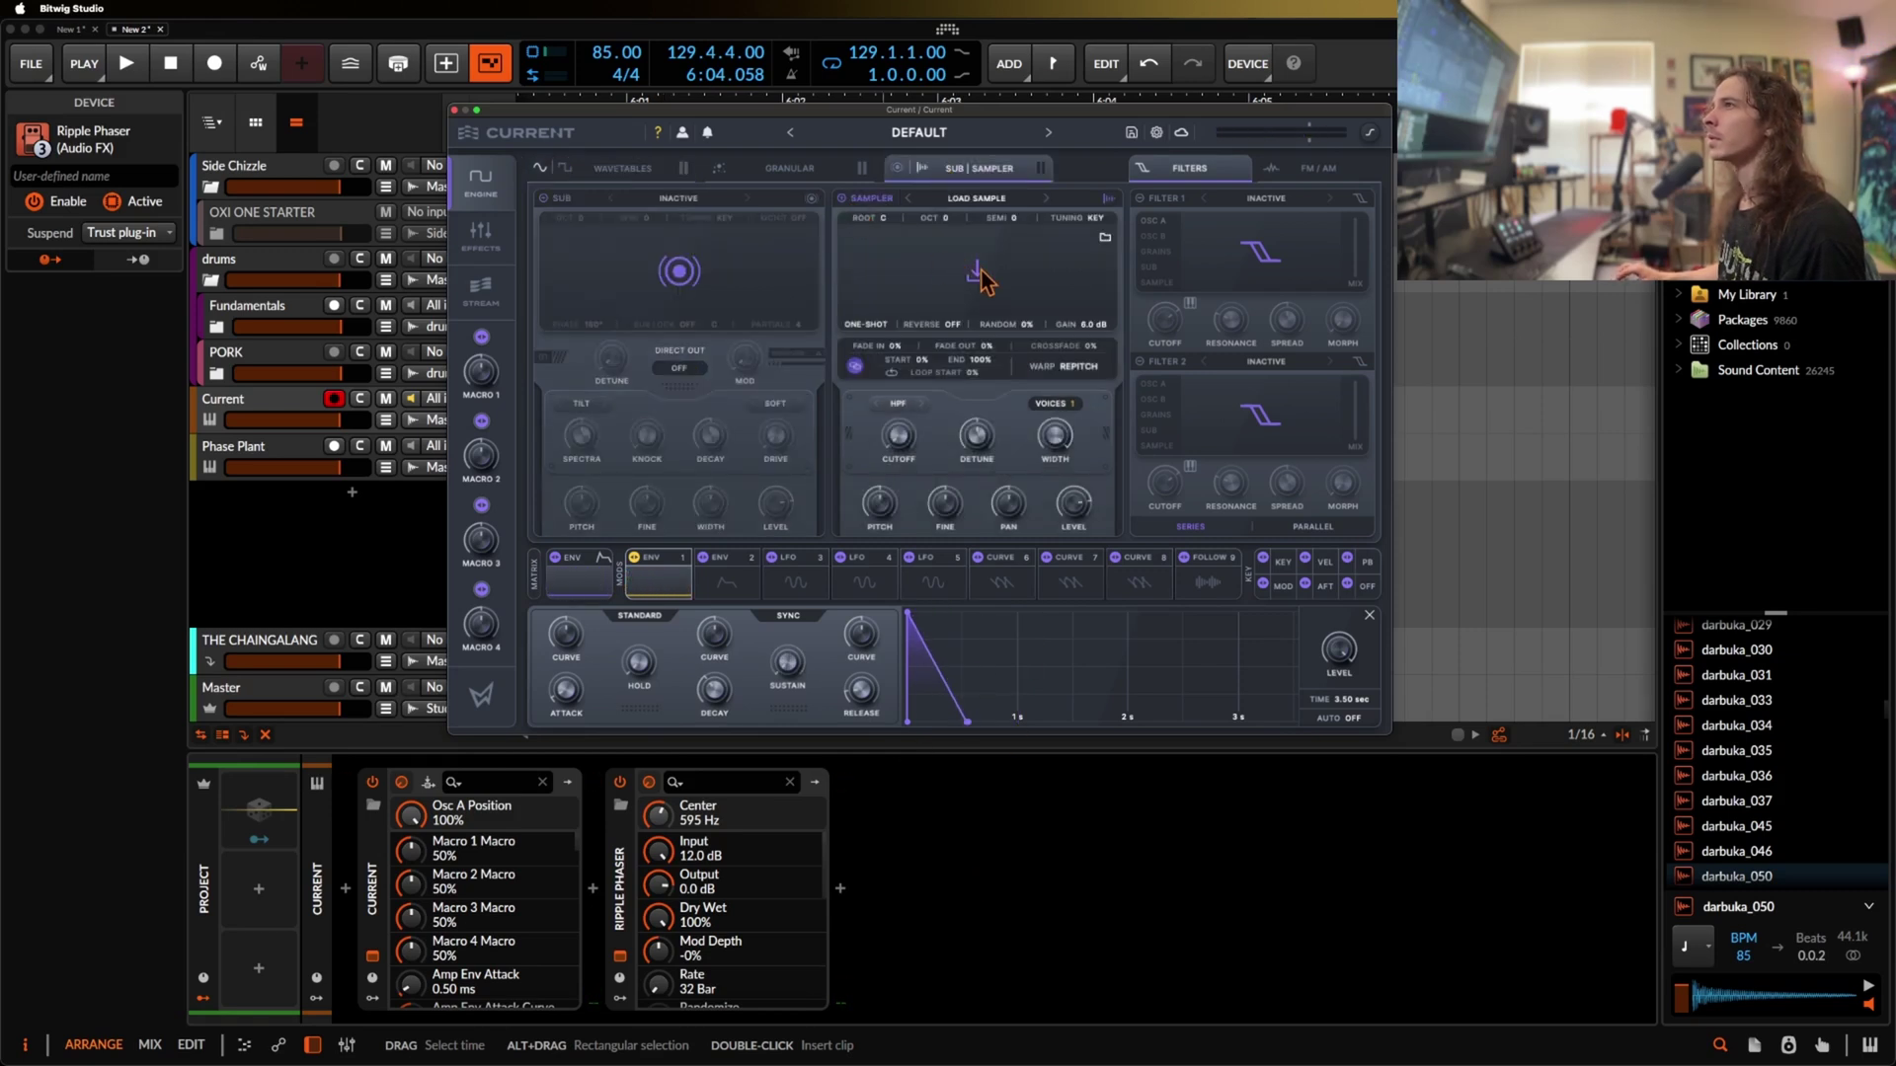
left_click(977, 200)
left_click(1037, 264)
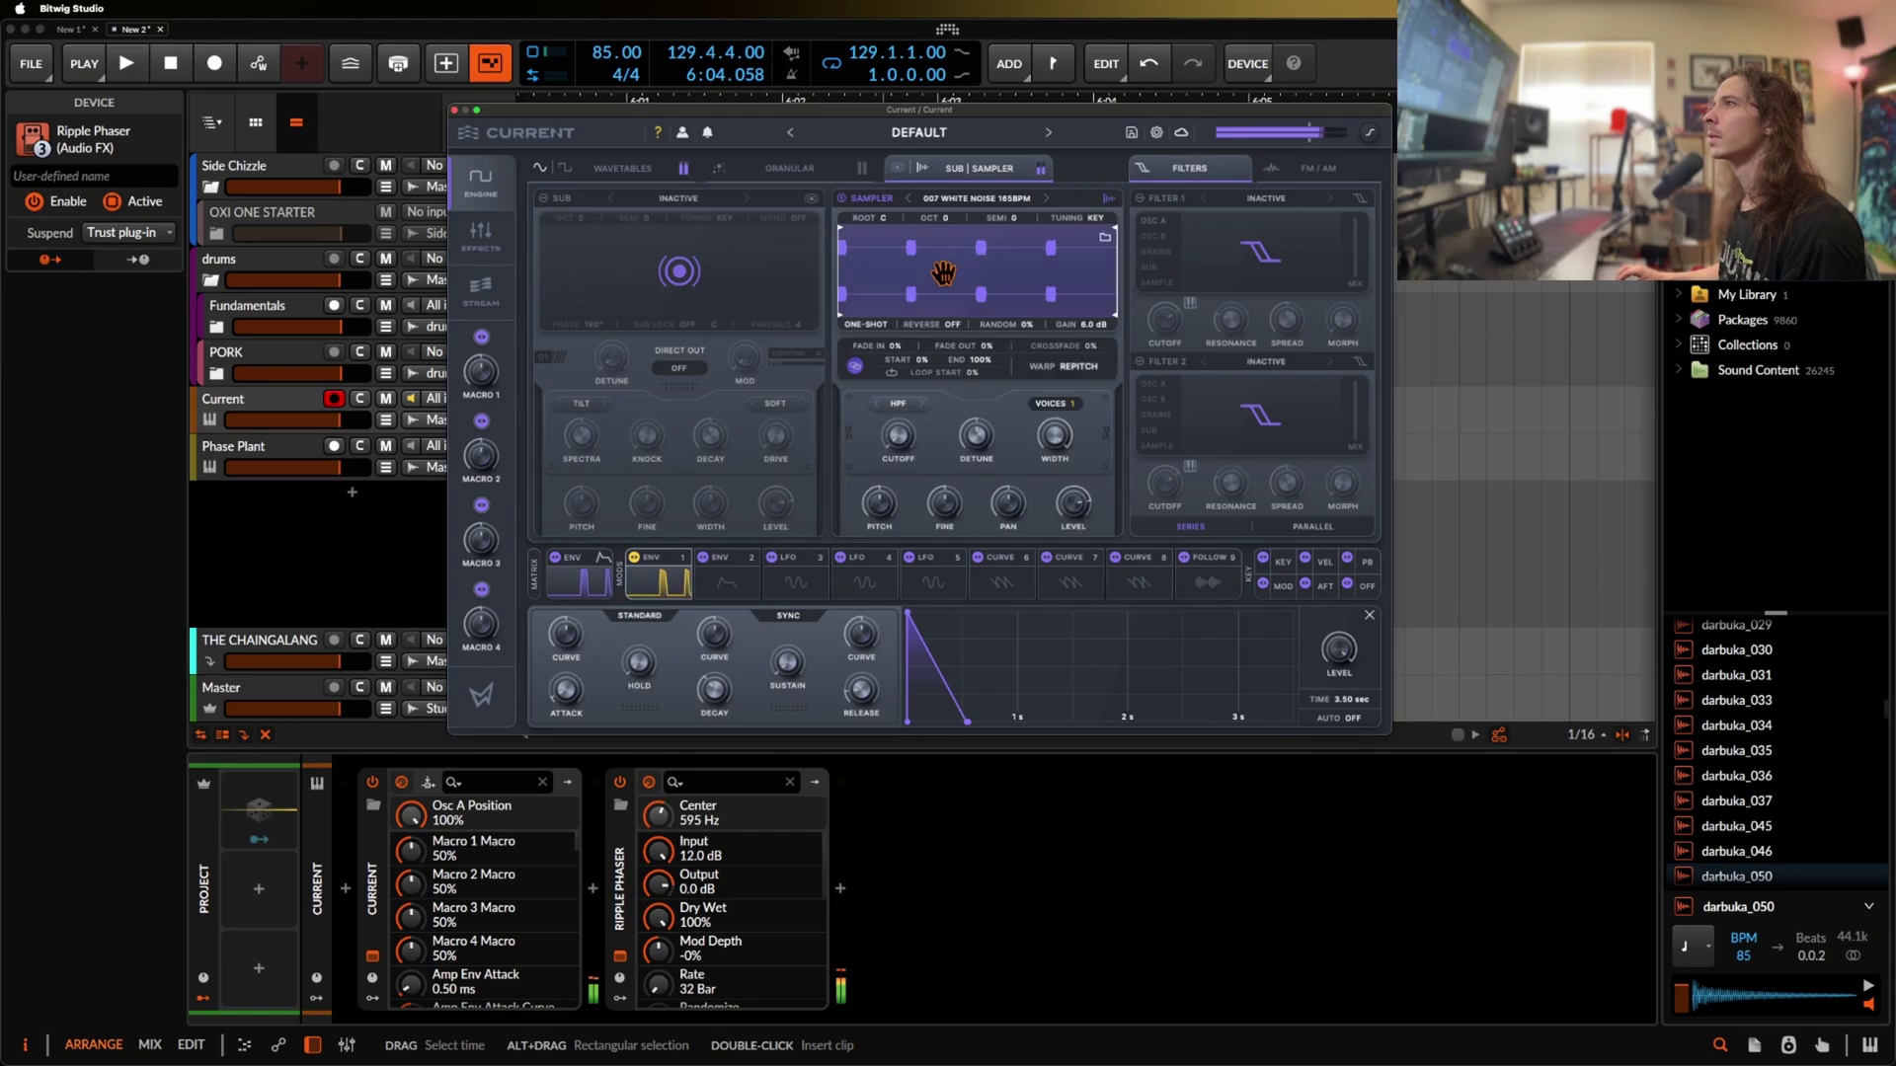
Shorten envelope 1's decay to about 163 ms and set its decay curve to -44%
left_click_drag(968, 721, 921, 742)
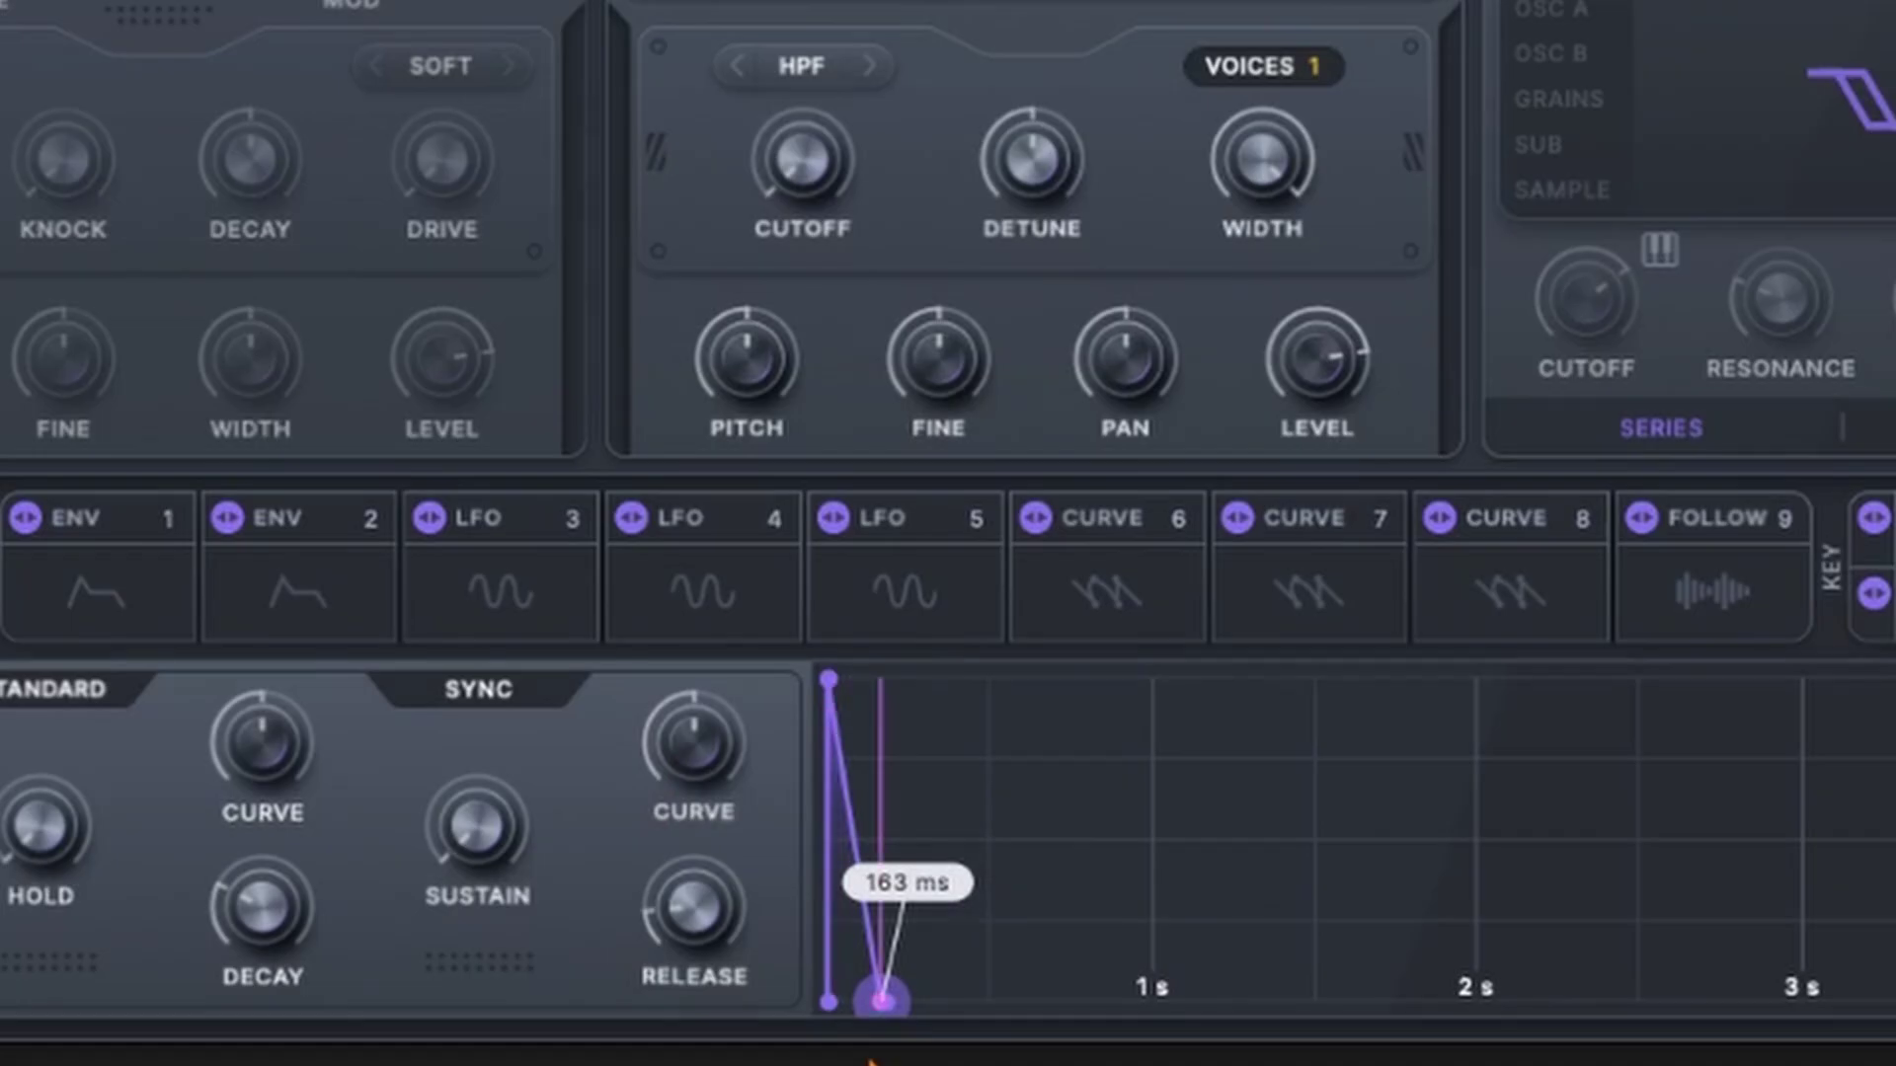
left_click_drag(882, 1003, 881, 1003)
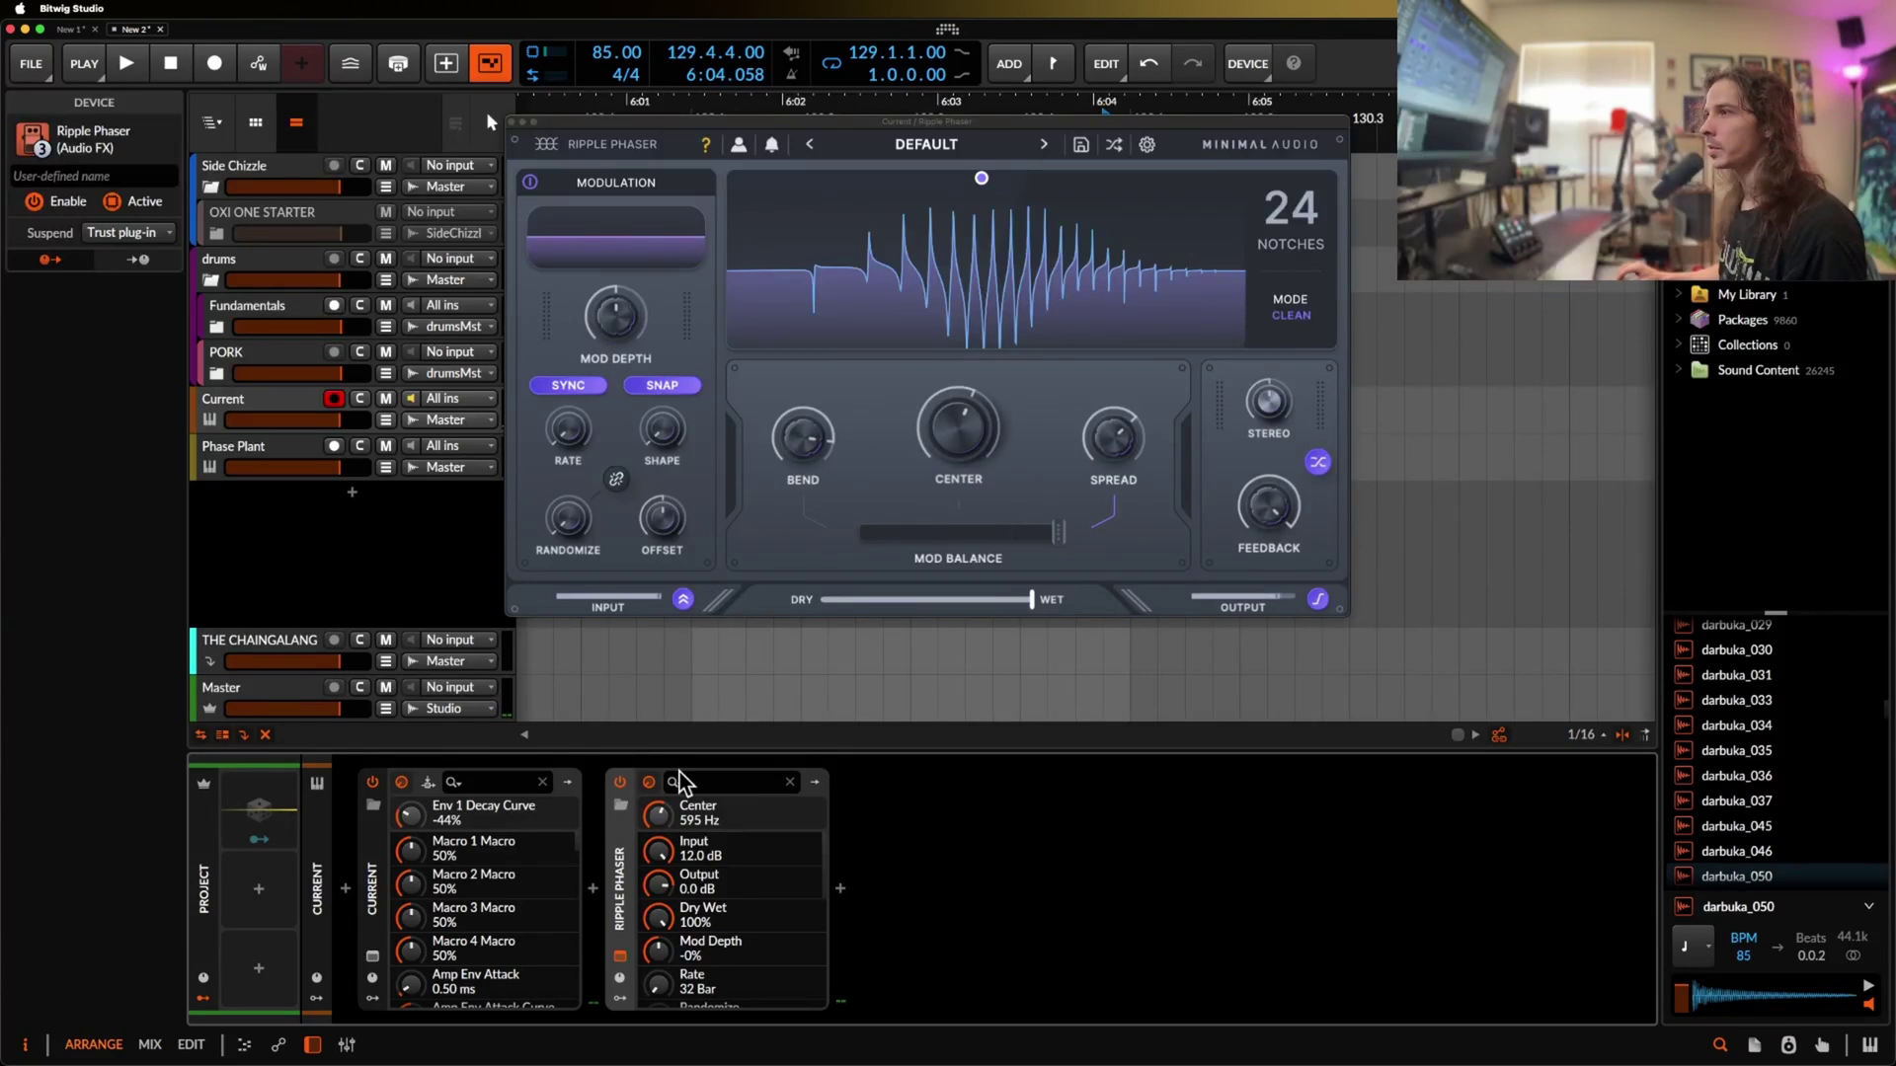
Readjust the Ripple Phaser's center, lower its feedback, and set the spread to 100%
left_click_drag(950, 403, 962, 432)
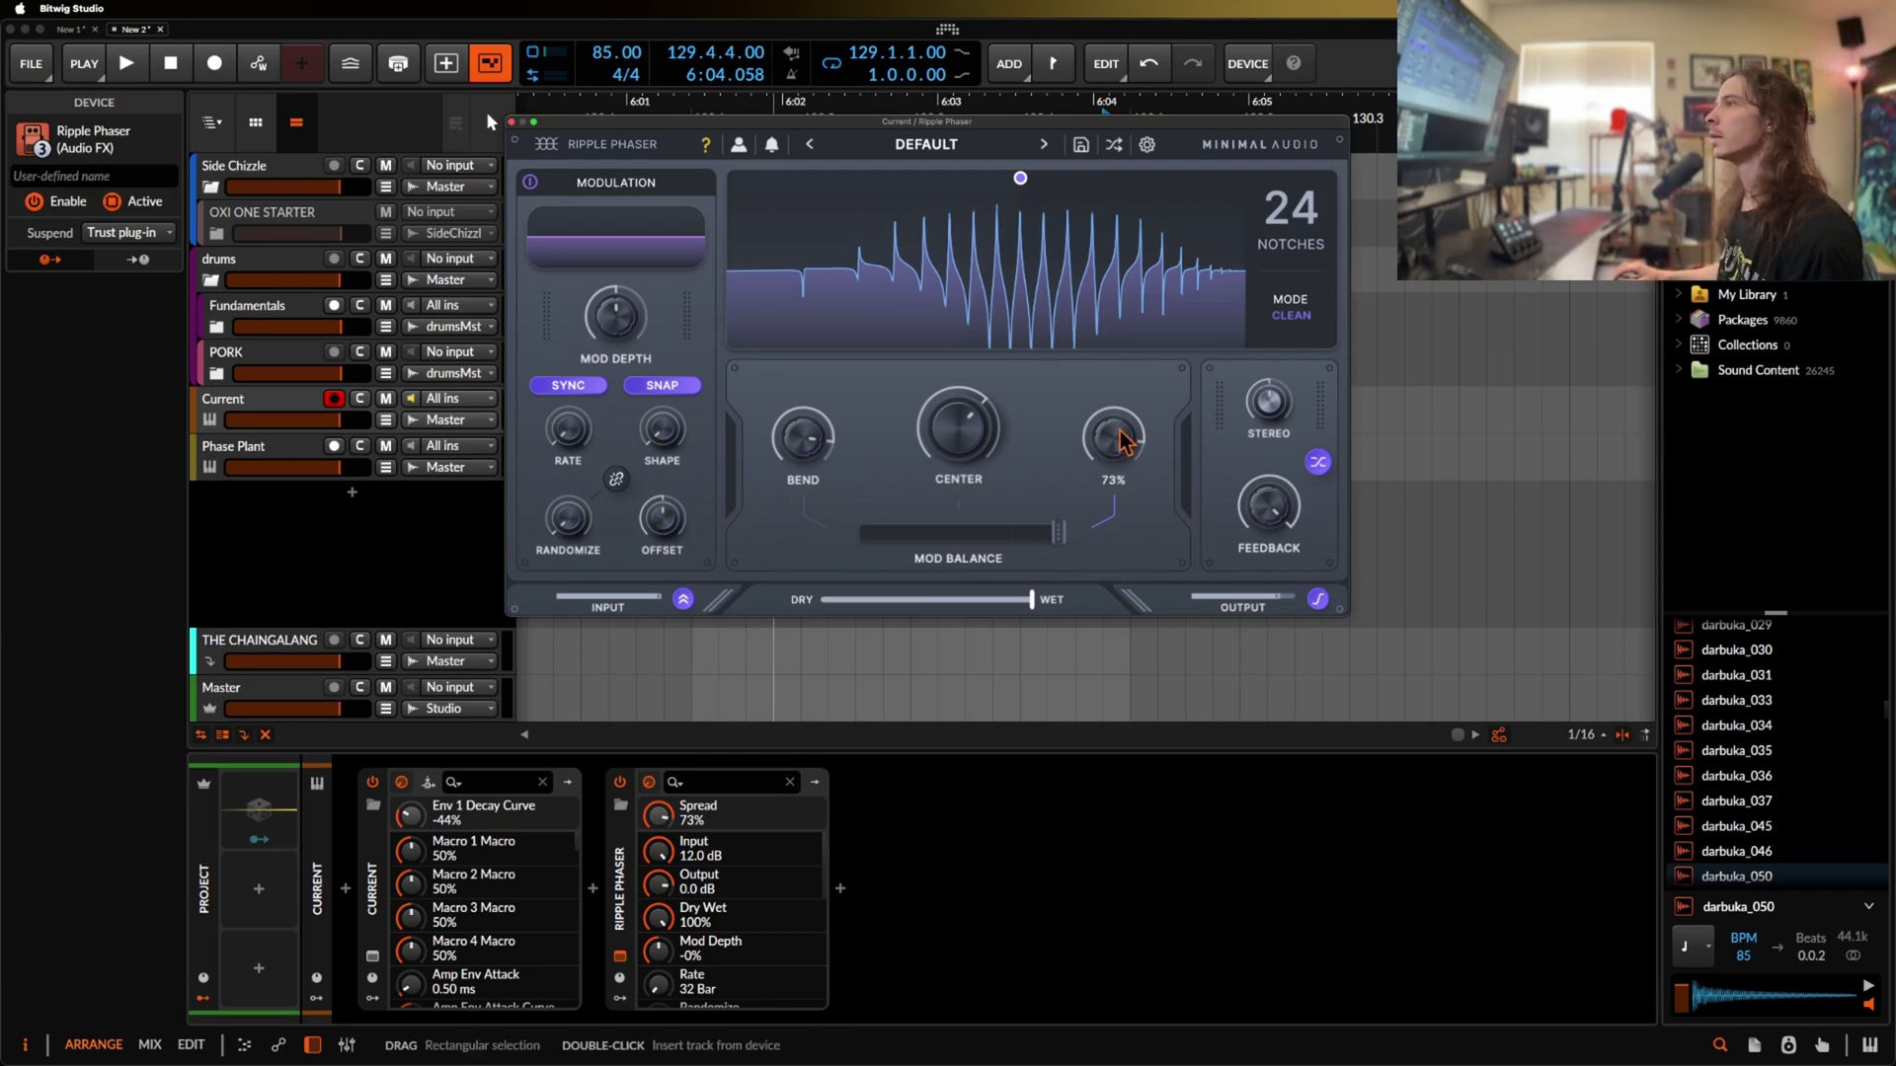
left_click_drag(1269, 507, 1227, 603)
left_click_drag(1114, 440, 1123, 394)
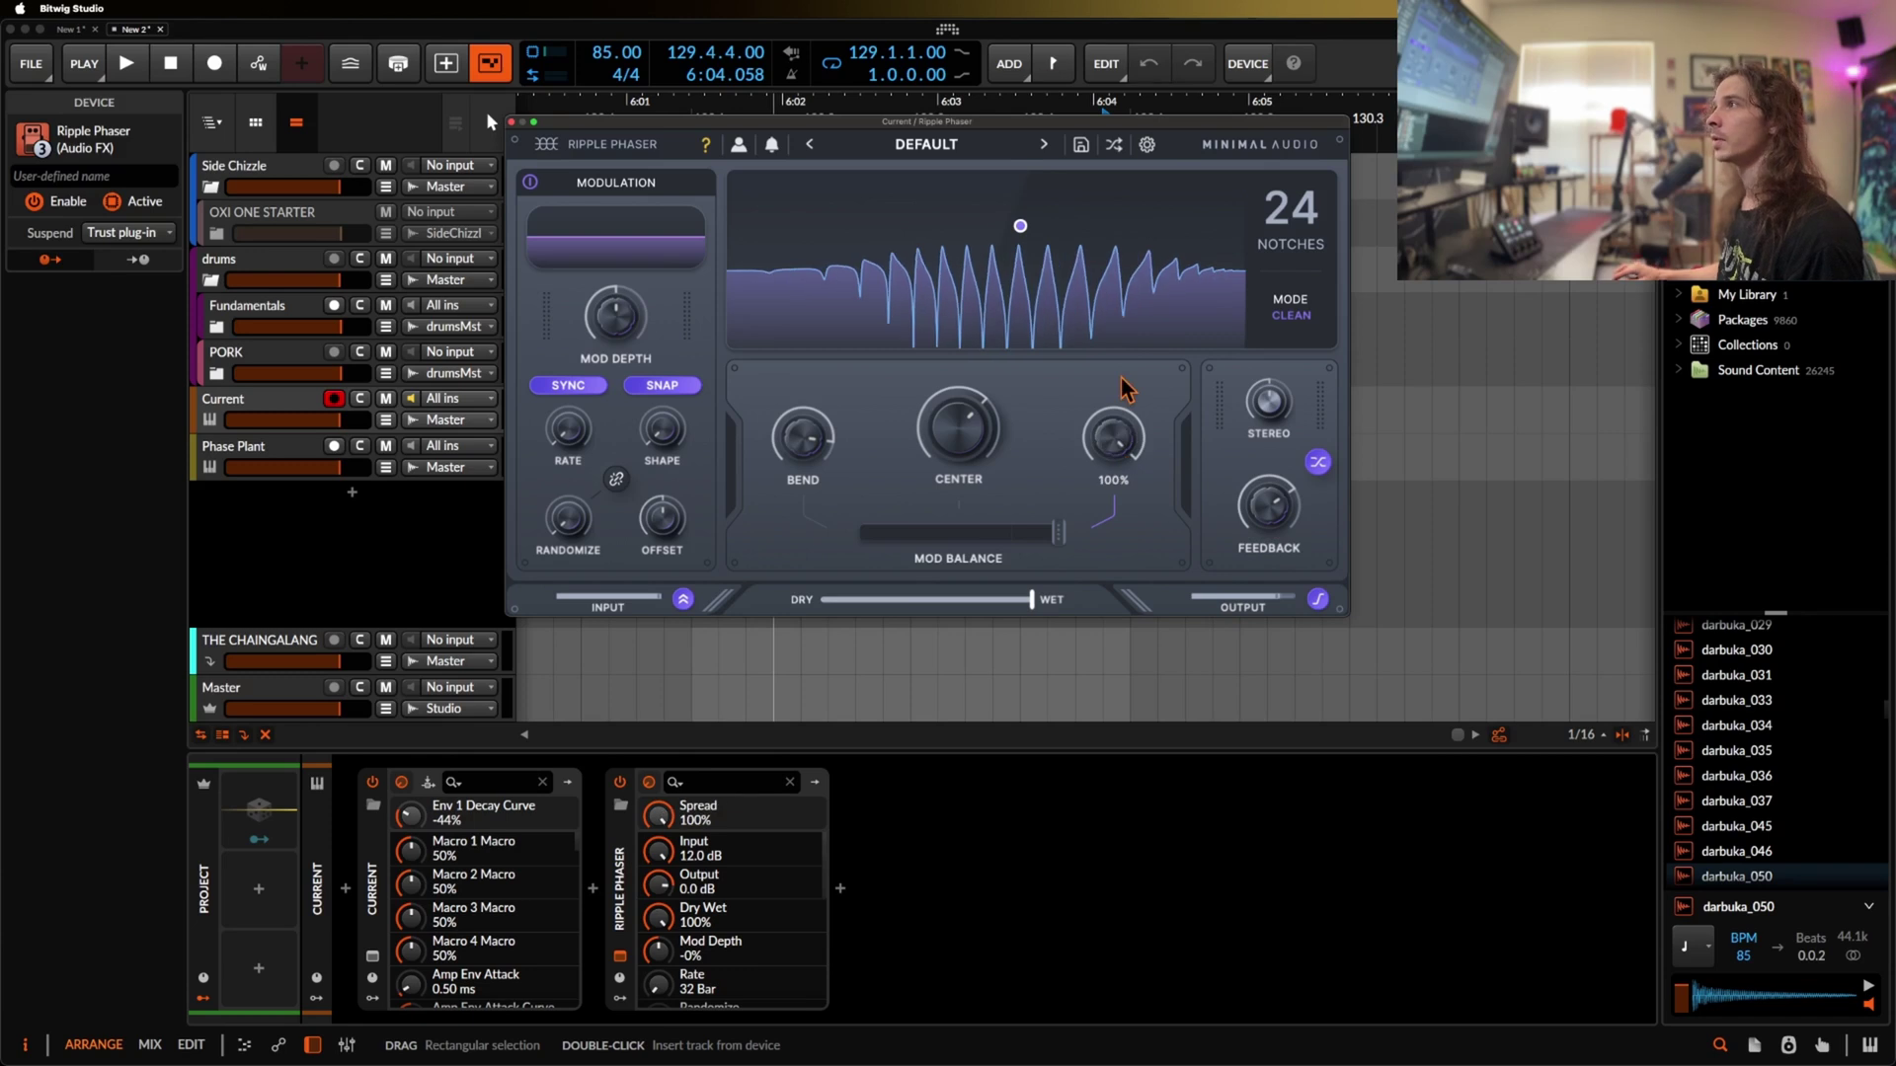
Set the phaser's stereo amount to 39%, its feedback to 98%, and its spread to 23%
left_click_drag(1268, 404, 1258, 373)
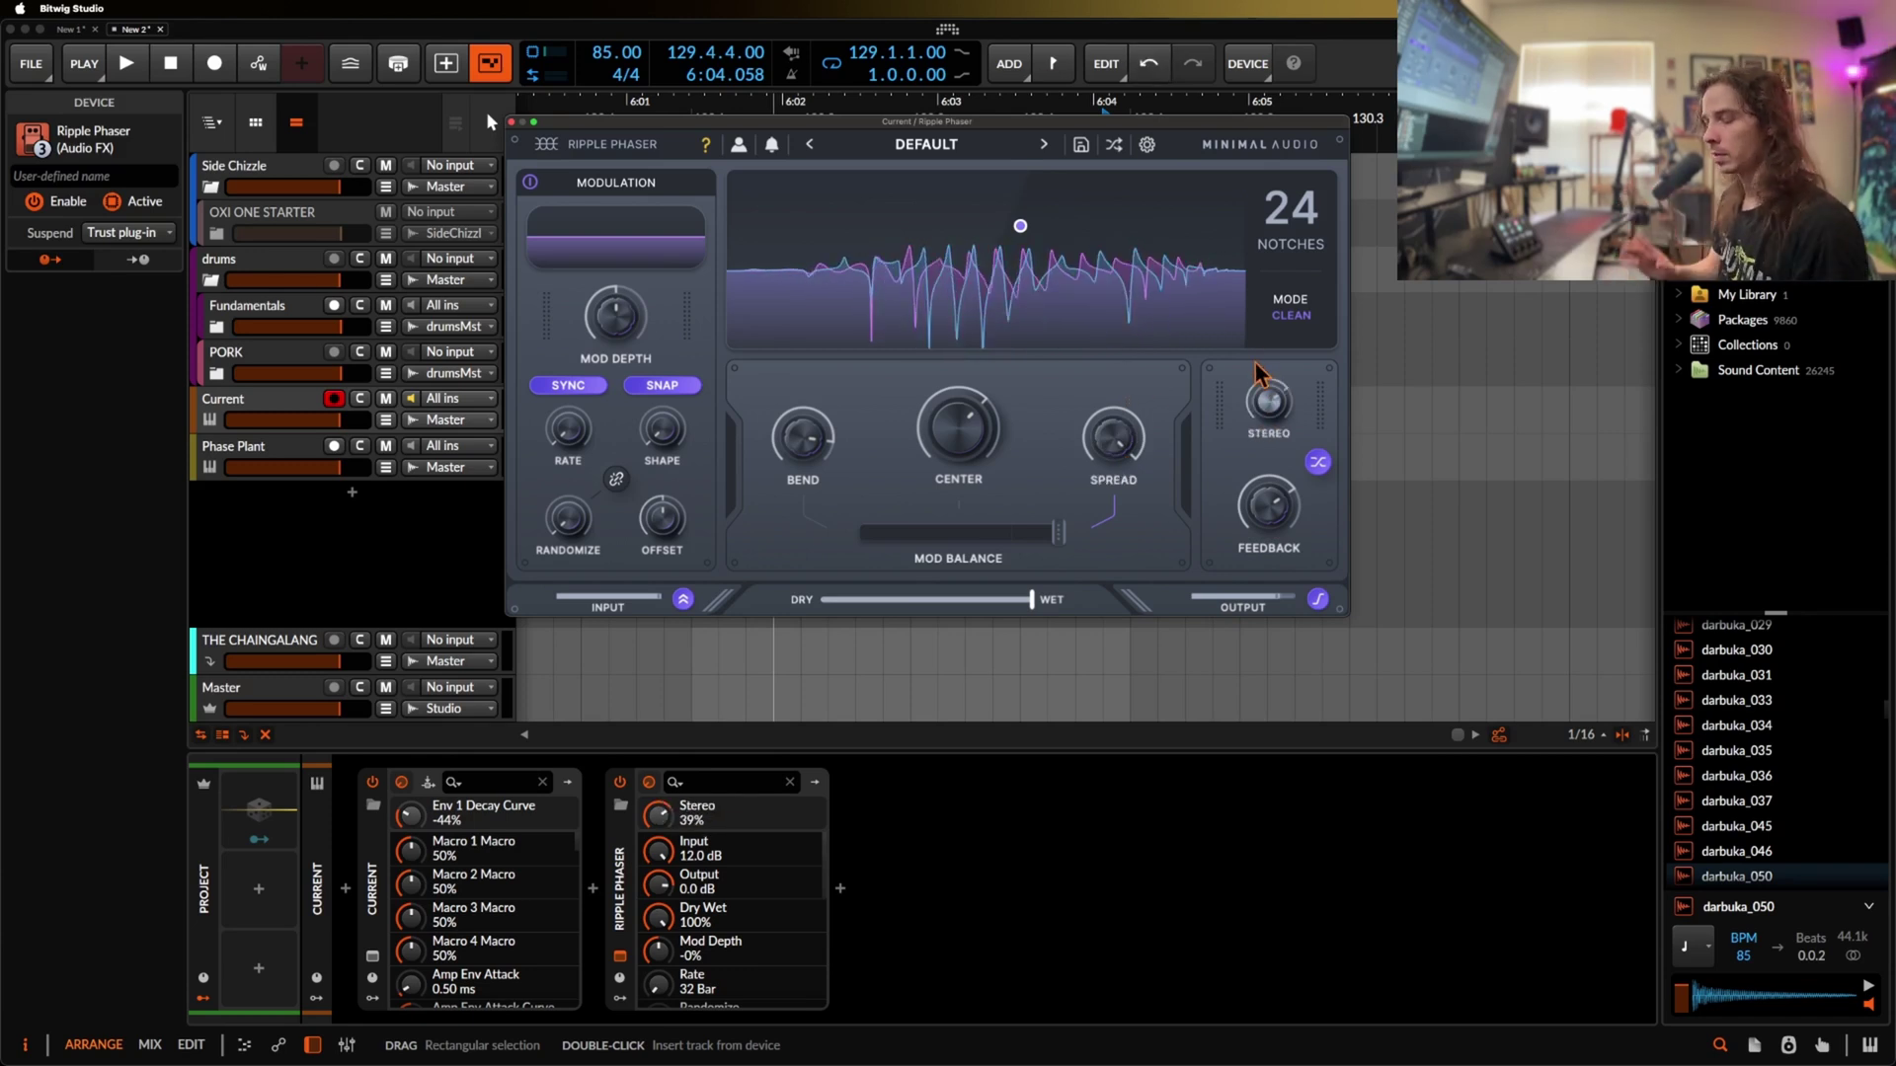
left_click_drag(1269, 506, 1289, 464)
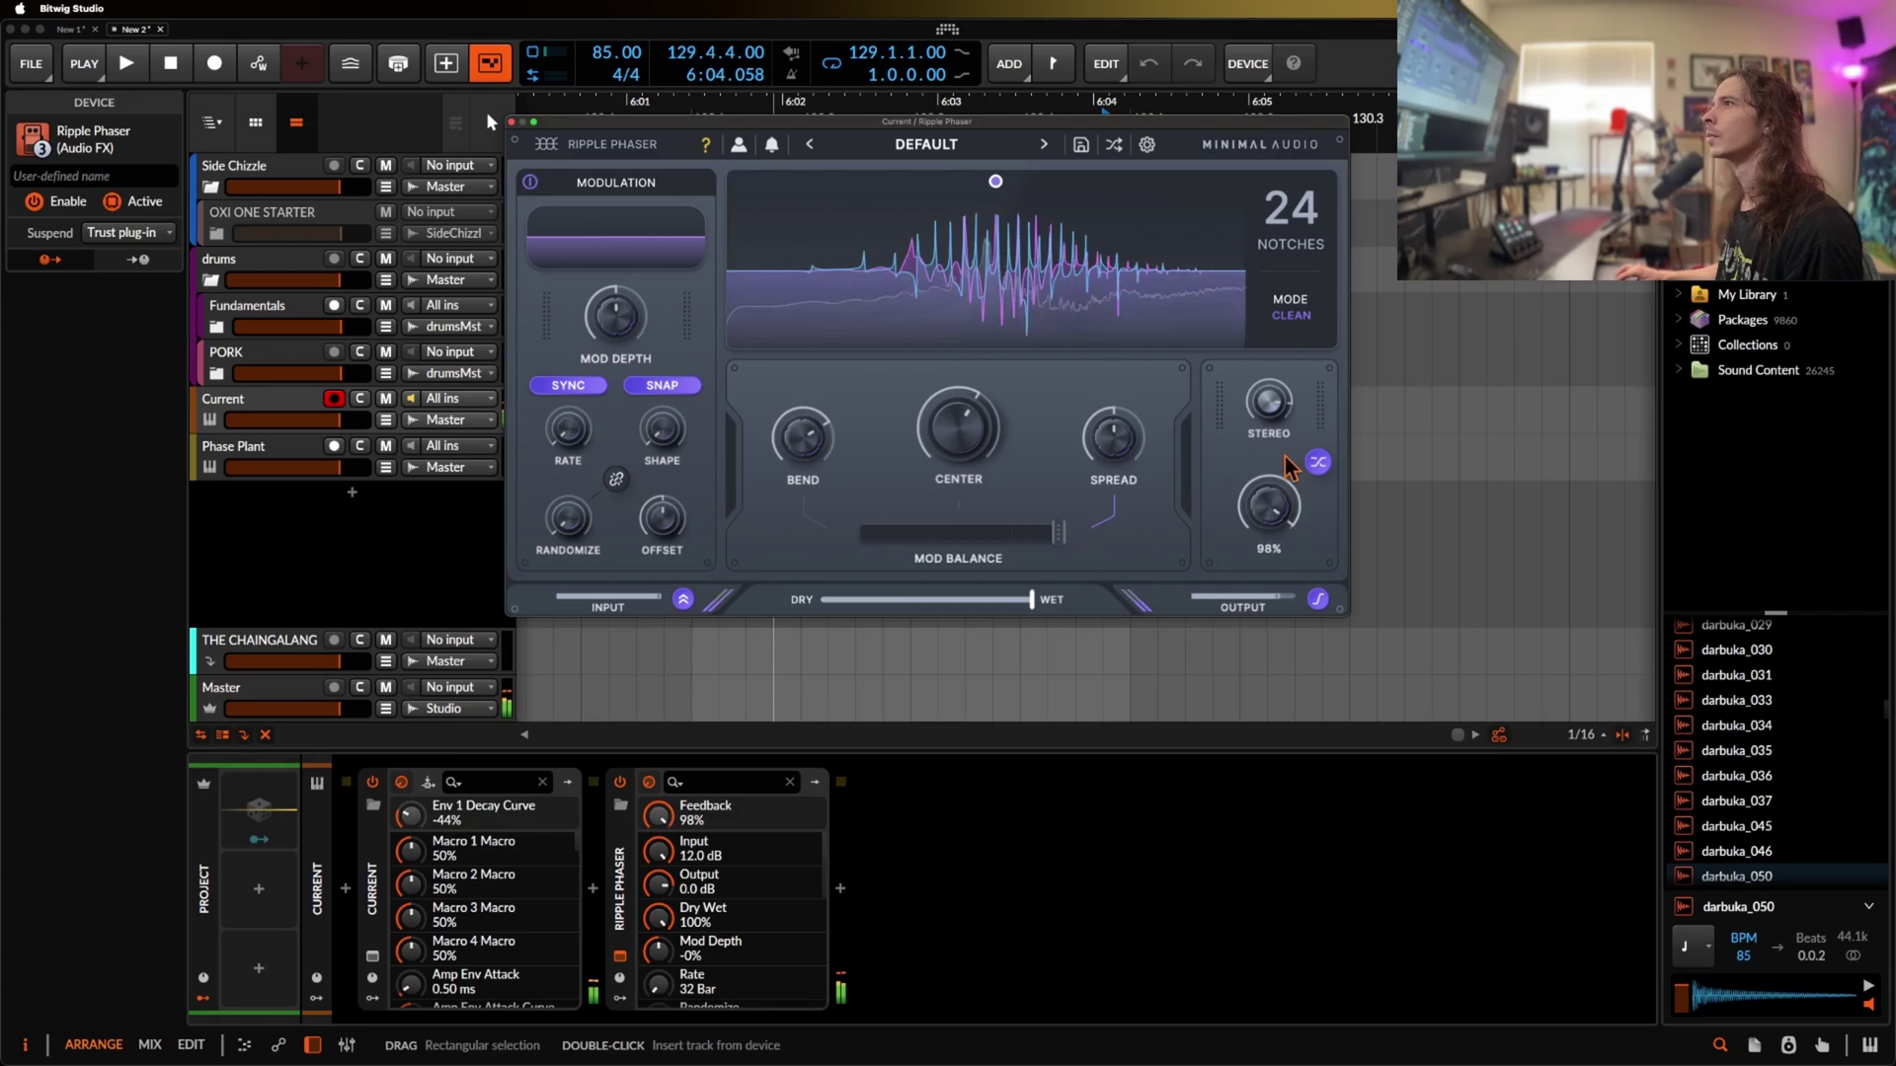
left_click_drag(1116, 439, 1125, 420)
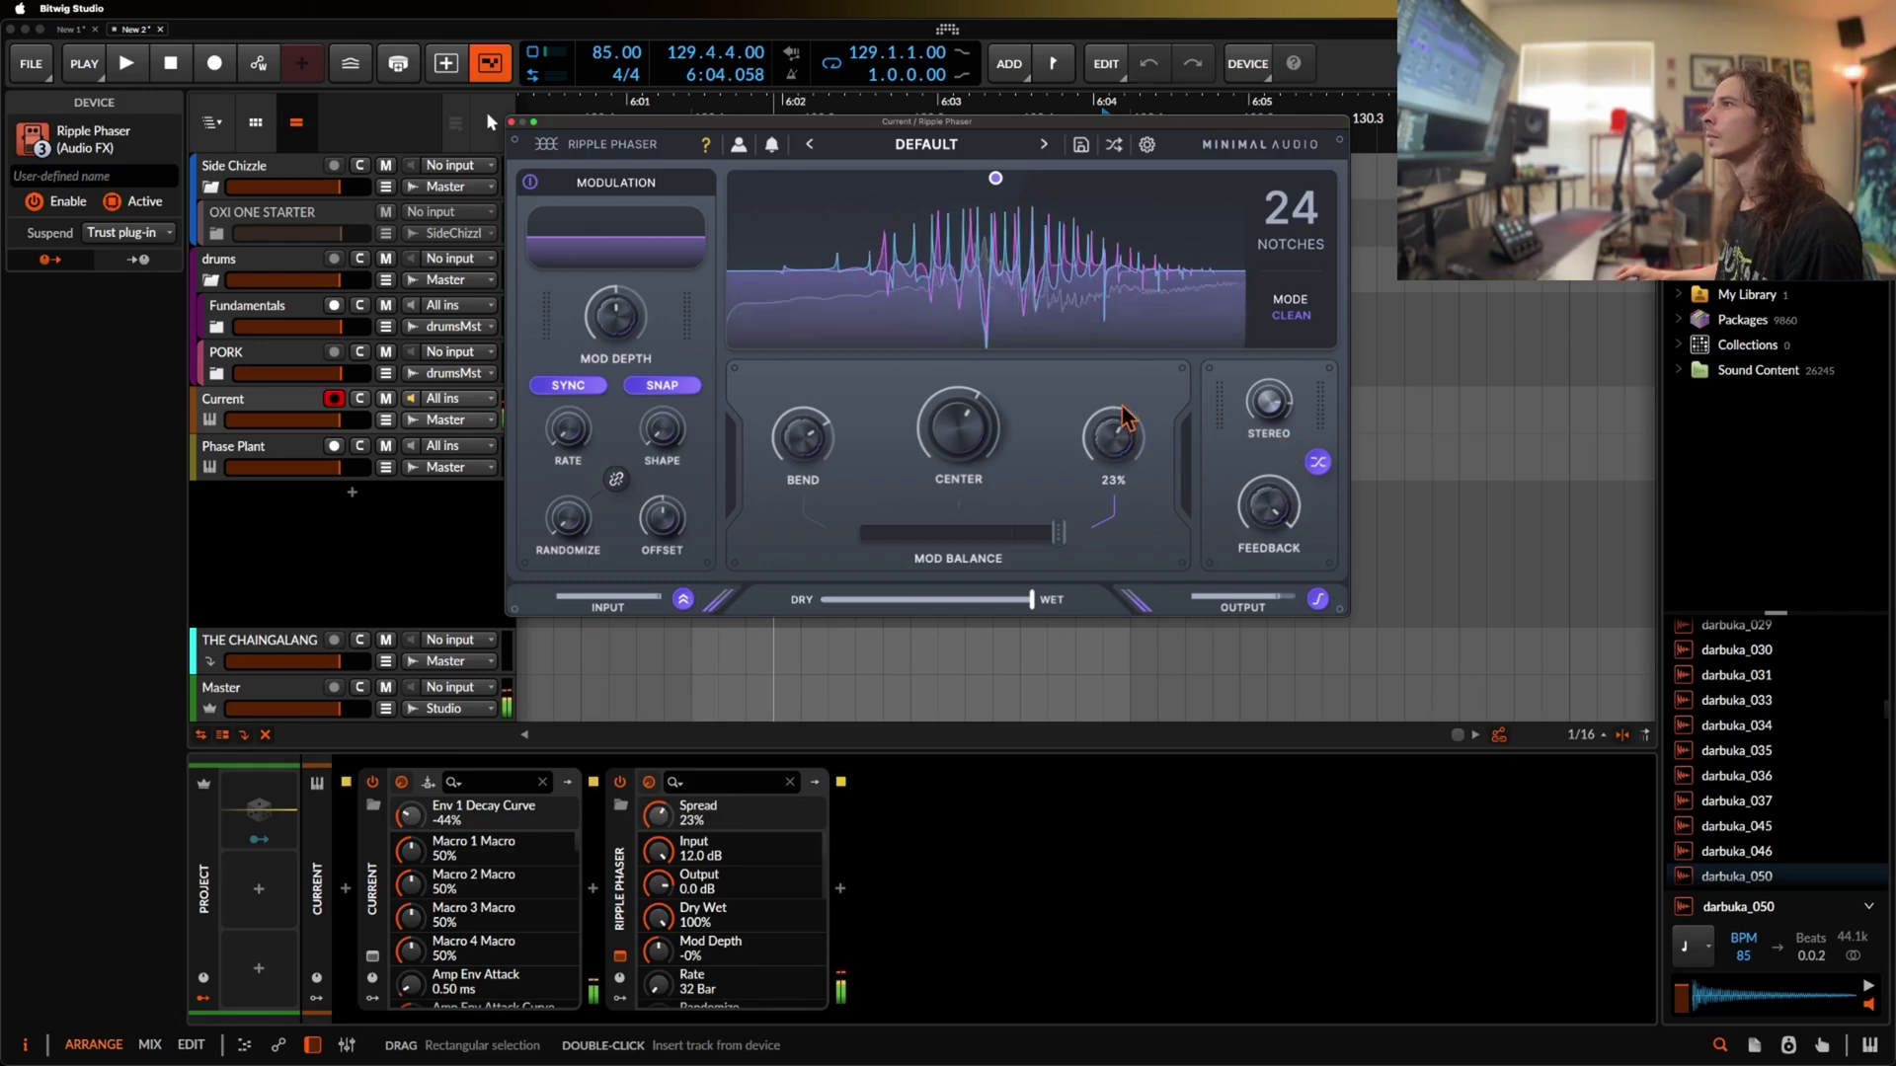